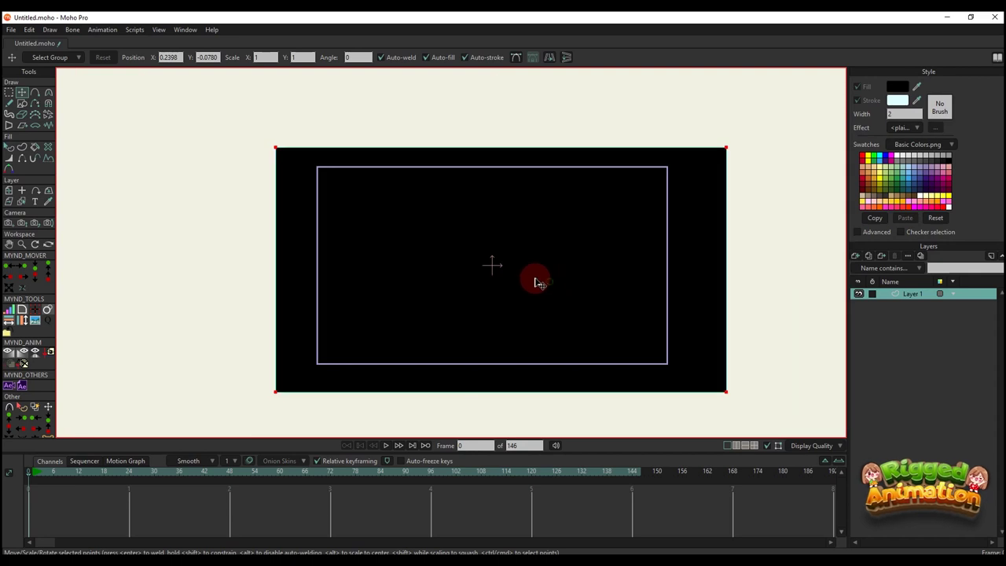
Step: Add a new vector layer above Layer 1, keeping its default name
scroll(522, 289, "up", 2)
scroll(473, 272, "up", 1)
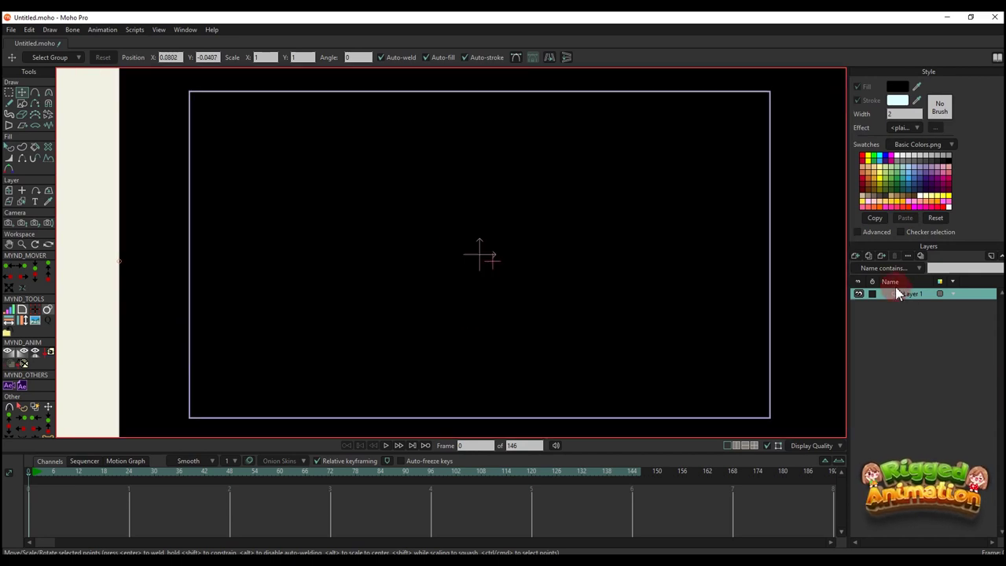
left_click(855, 255)
left_click(910, 329)
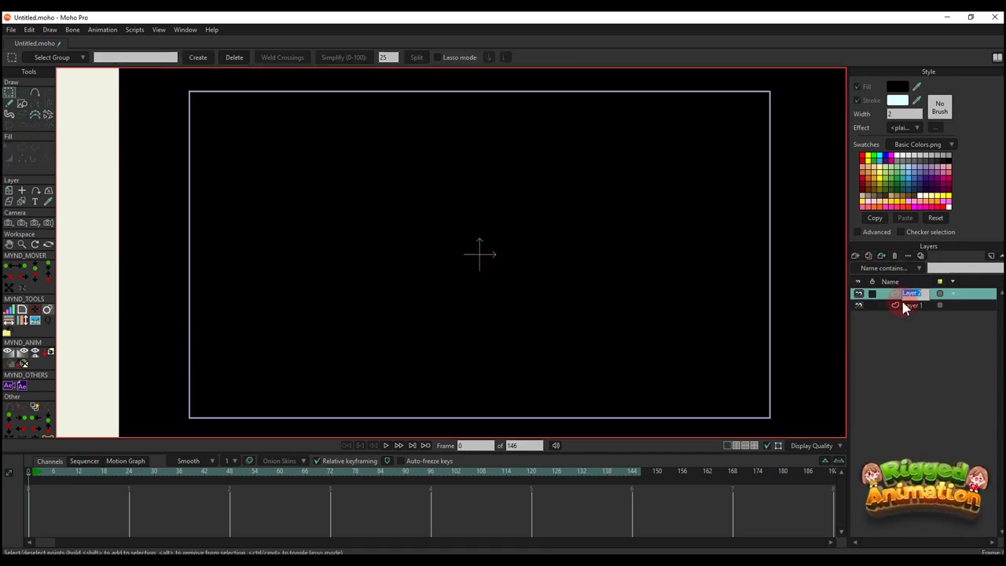
key("Return")
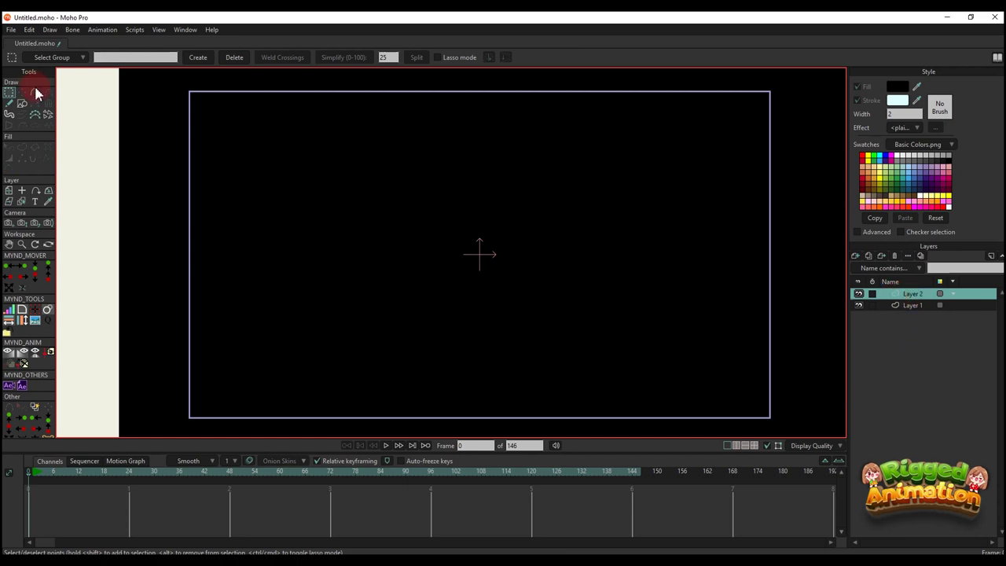
Step: Draw a short vertical line upward from the canvas origin on Layer 2 and create a stroke shape from it
left_click(35, 94)
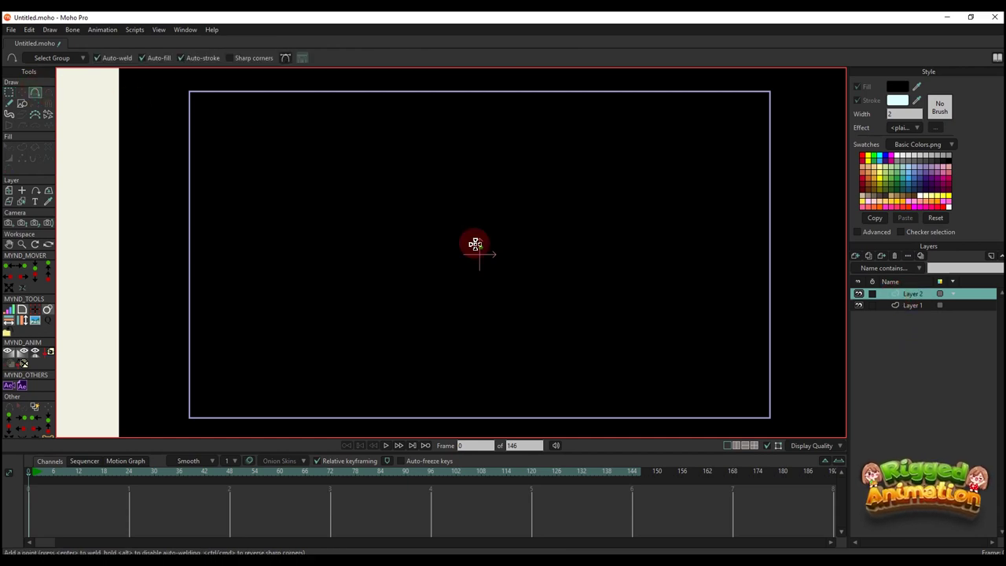
key("g")
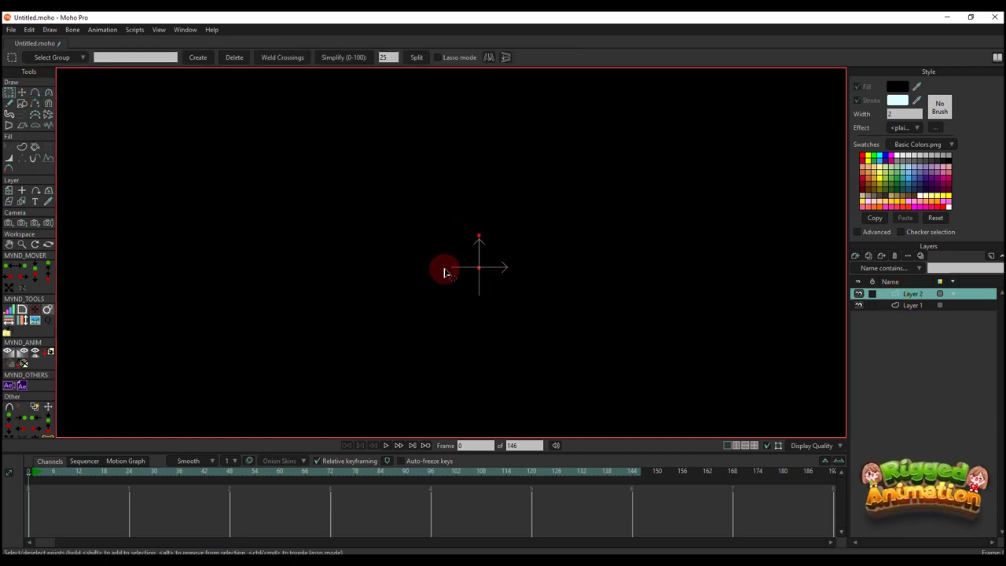
left_click(22, 147)
scroll(488, 244, "up", 4)
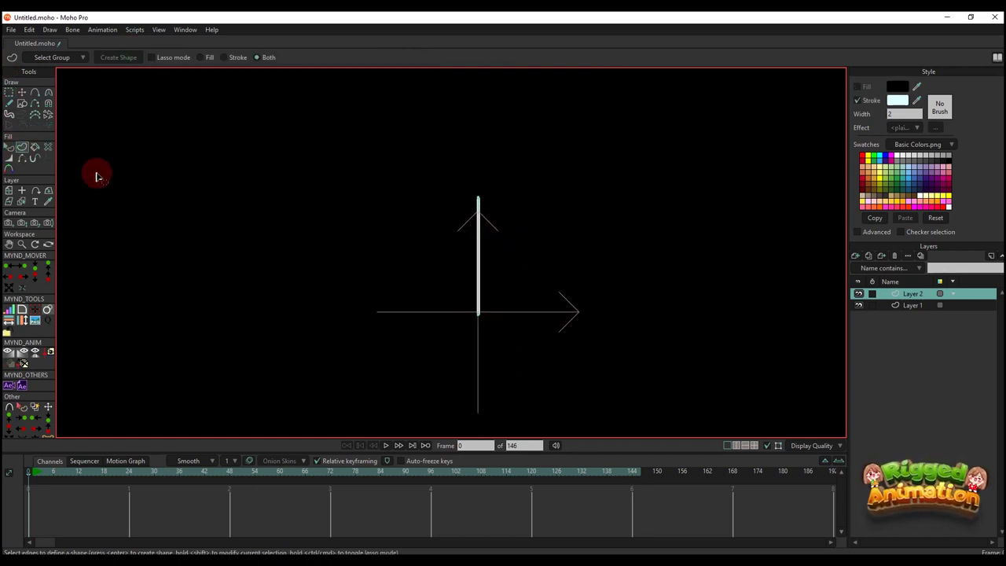
Step: Taper the line by widening its lower point to about 186 percent and narrowing its upper point to about 60 percent
left_click(10, 159)
left_click(470, 194)
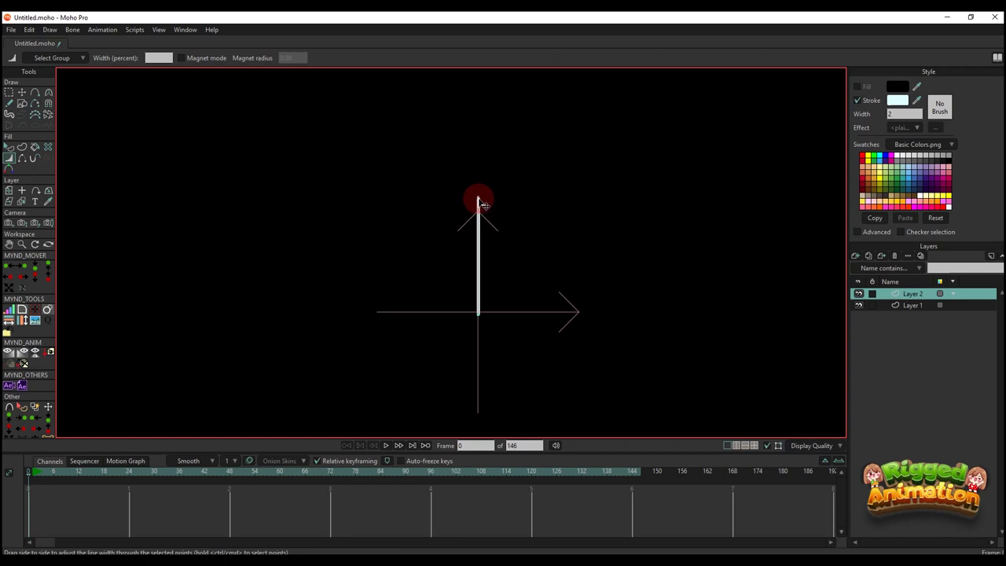
key("t")
left_click(10, 162)
left_click_drag(445, 310, 479, 316)
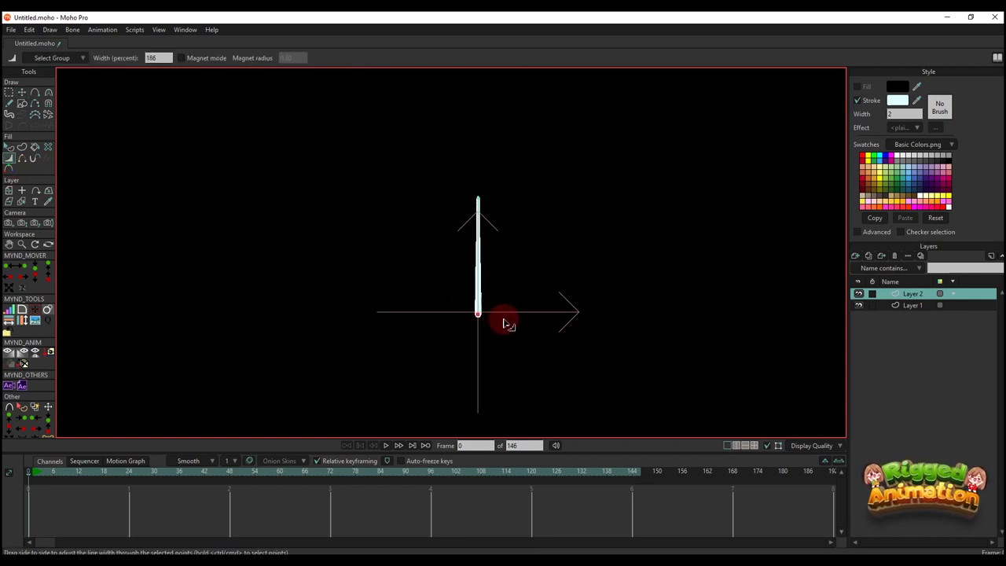
scroll(469, 195, "up", 2)
left_click_drag(482, 195, 477, 195)
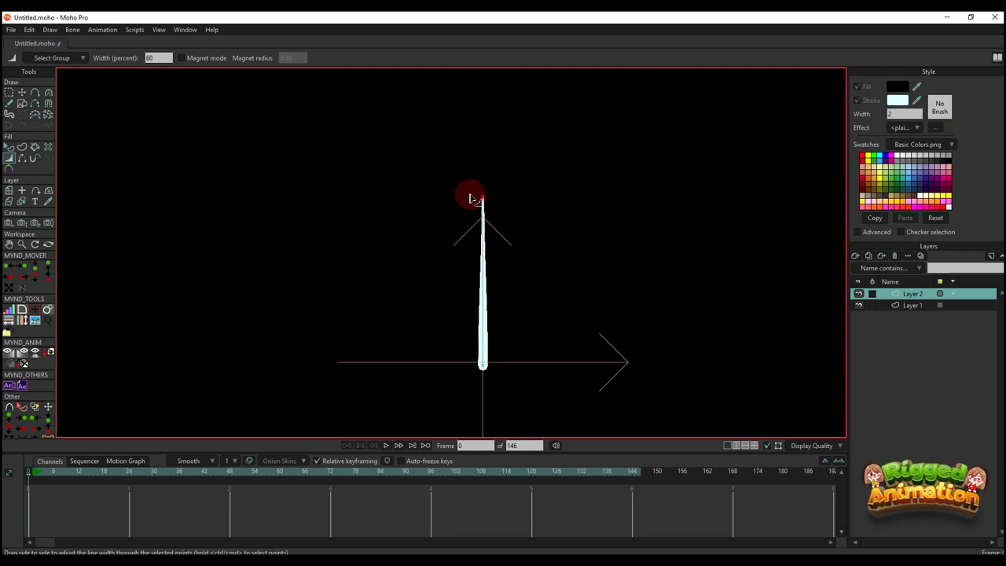
Step: Check the tapered line at different zoom levels and widen its lower point to about 236 percent
key("q")
scroll(512, 265, "down", 4)
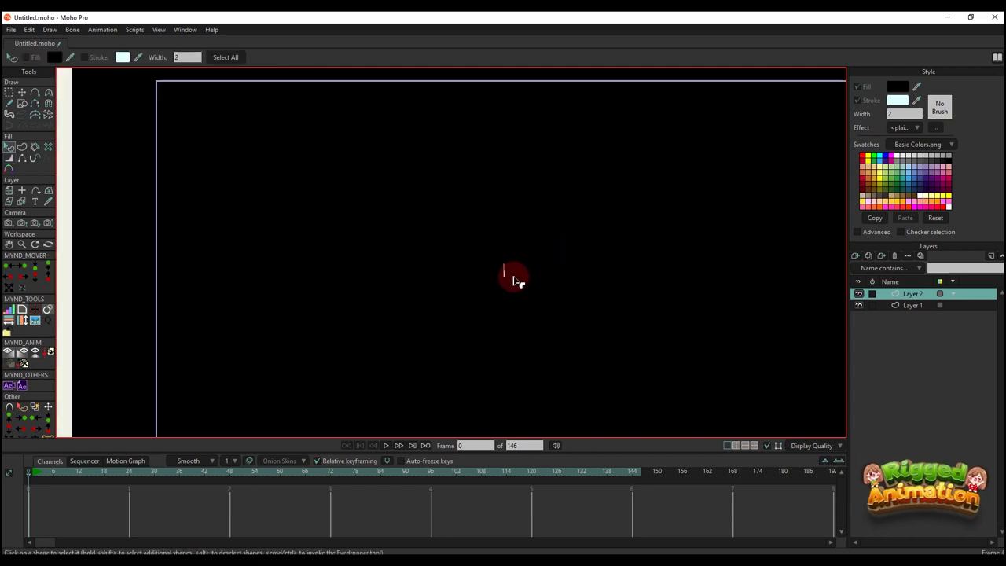
scroll(508, 264, "up", 3)
key("t")
scroll(507, 253, "up", 5)
key("q")
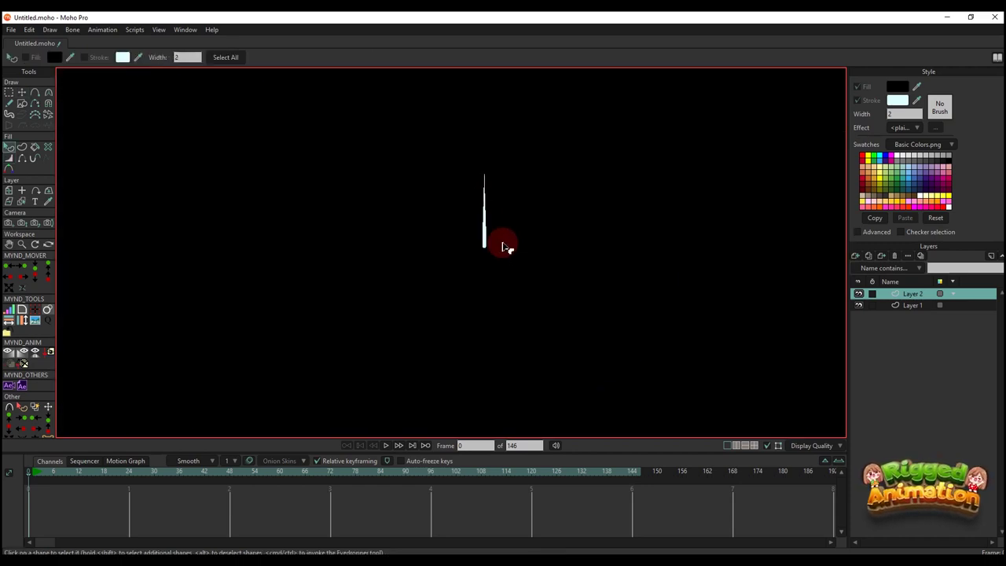
scroll(506, 245, "down", 5)
scroll(507, 246, "up", 3)
key("t")
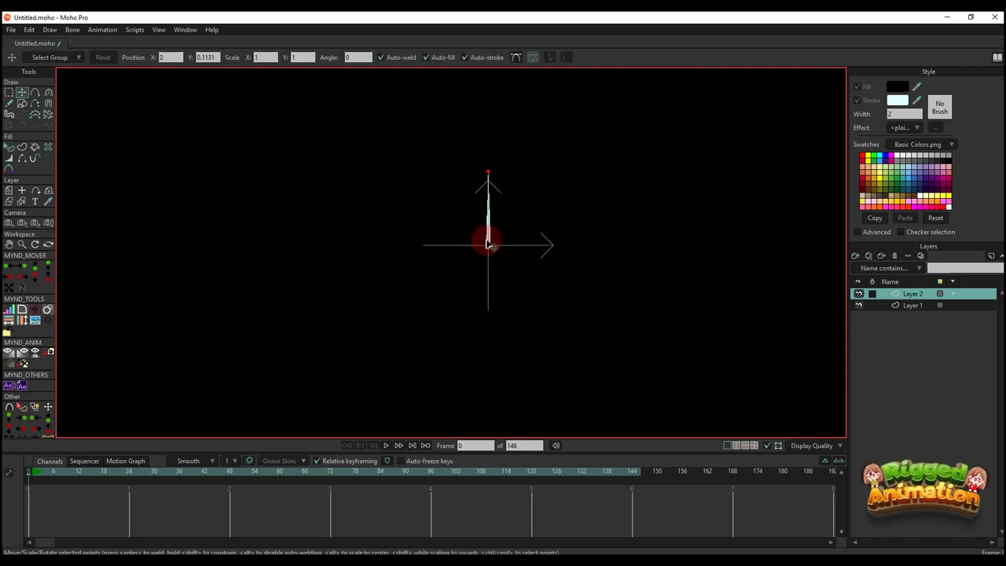
scroll(493, 252, "up", 2)
left_click(10, 158)
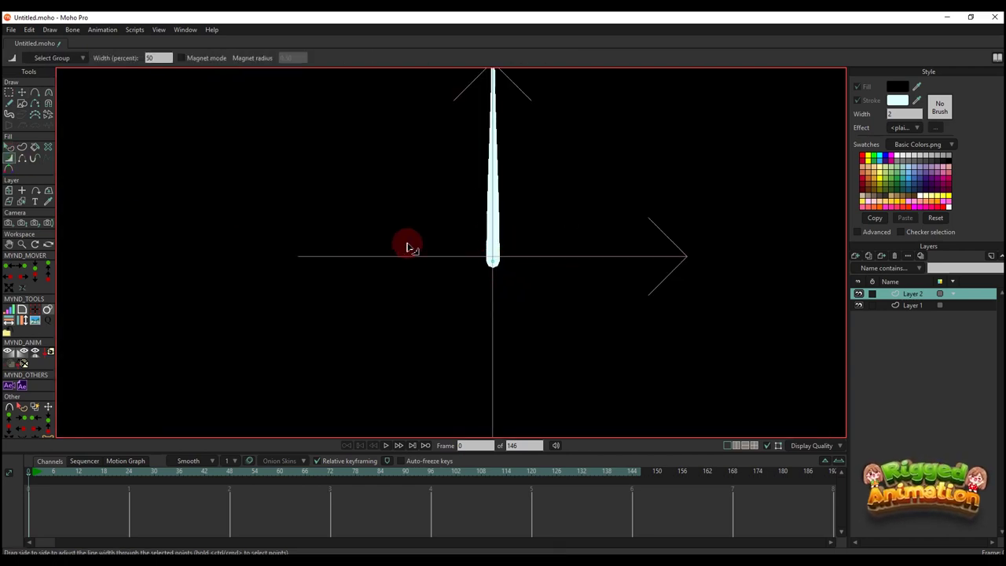
left_click_drag(493, 261, 503, 269)
scroll(539, 241, "down", 3)
key("q")
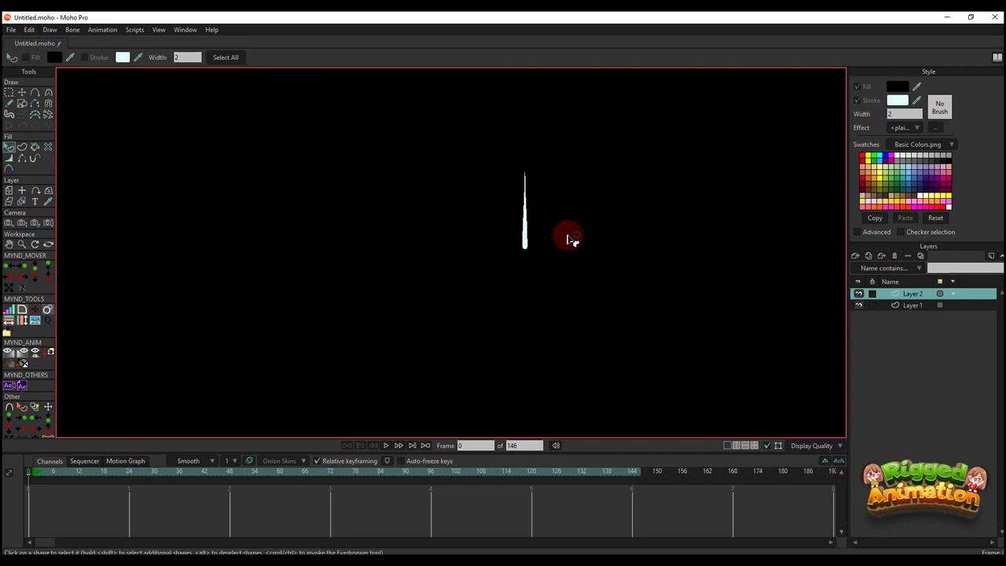
Step: Narrow the line's upper point further to a fine tip and check the taper from a distance
scroll(543, 260, "down", 2)
scroll(543, 252, "up", 3)
key("t")
left_click(9, 160)
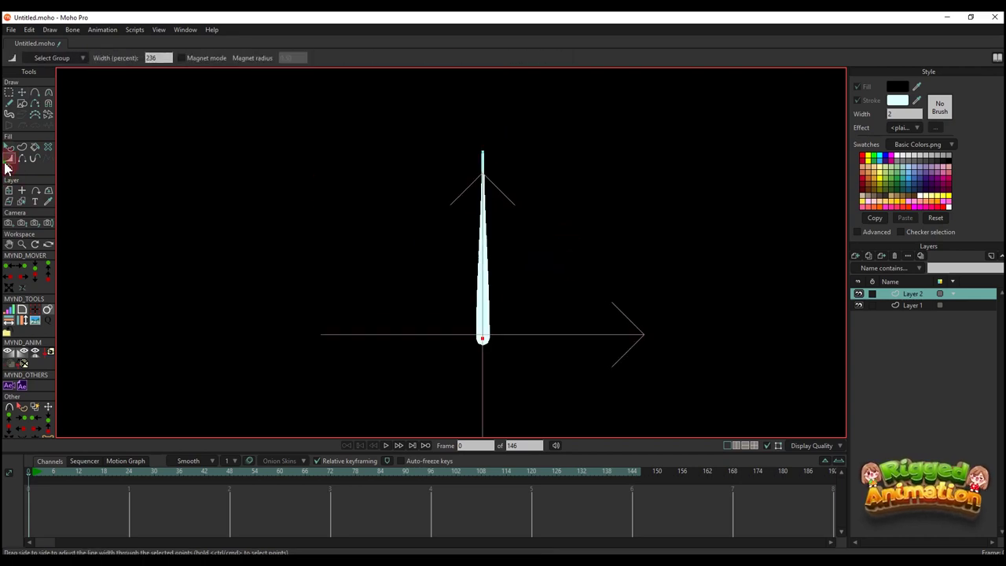
left_click_drag(487, 148, 405, 156)
key("q")
scroll(540, 271, "down", 3)
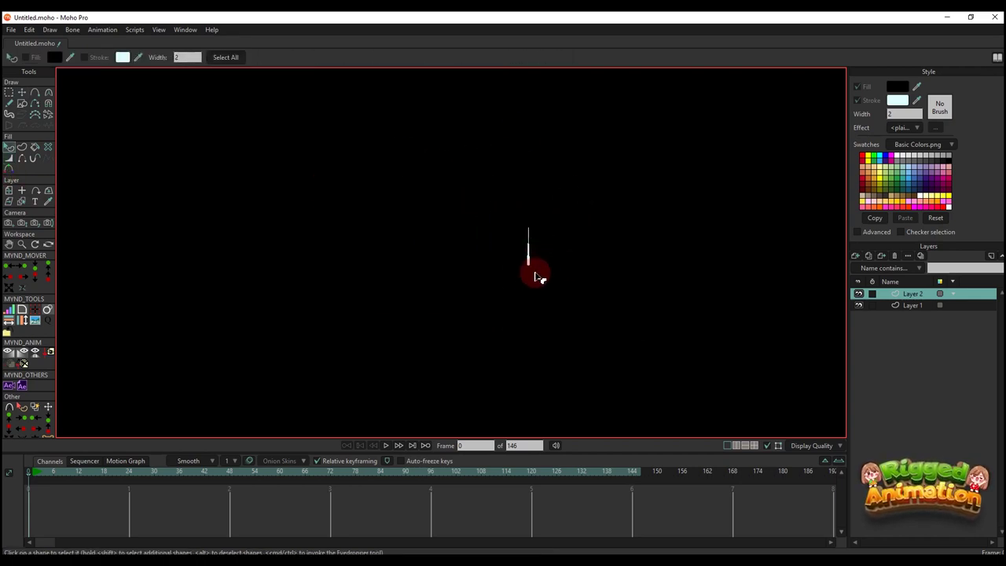
scroll(539, 267, "up", 3)
scroll(532, 263, "up", 1)
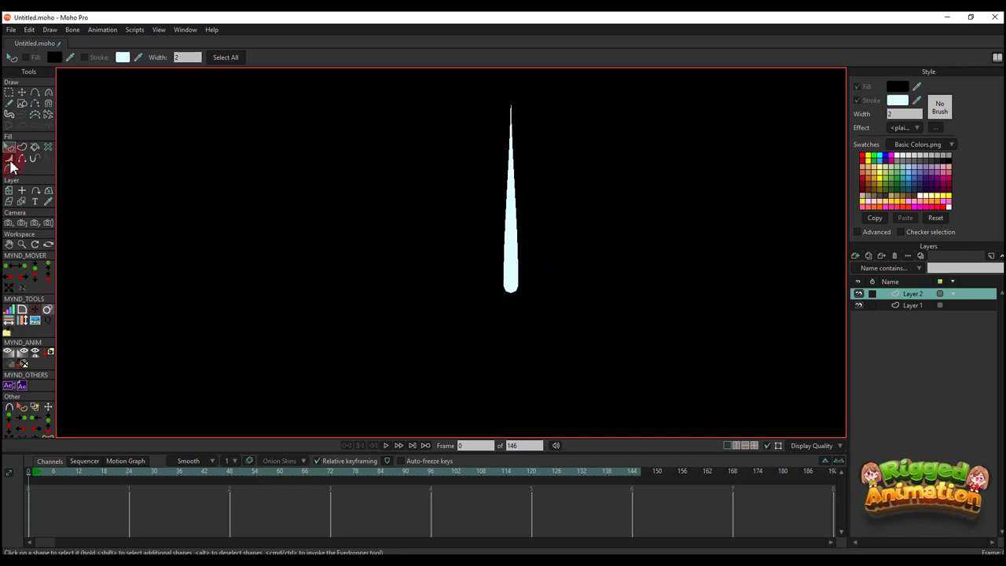
Step: Reverse the taper by setting the lower point's width to 0 percent and widening the upper point to about 188 percent
left_click(11, 160)
mouse_move(515, 89)
left_mouse_down()
mouse_move(516, 113)
mouse_move(540, 126)
left_mouse_up()
left_click_drag(505, 319, 301, 359)
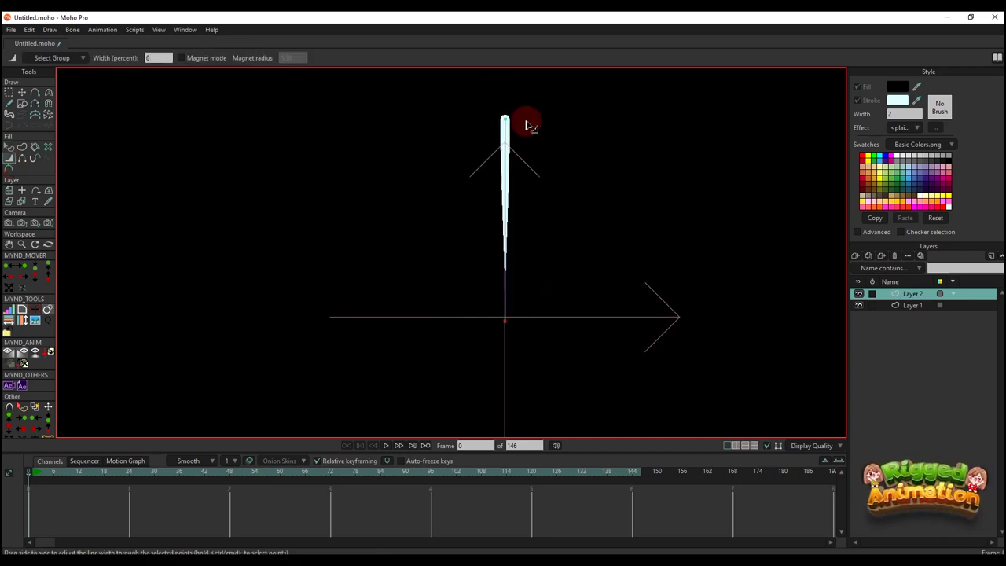
left_click_drag(513, 120, 518, 118)
key("q")
scroll(552, 189, "down", 10)
left_click_drag(554, 210, 531, 246)
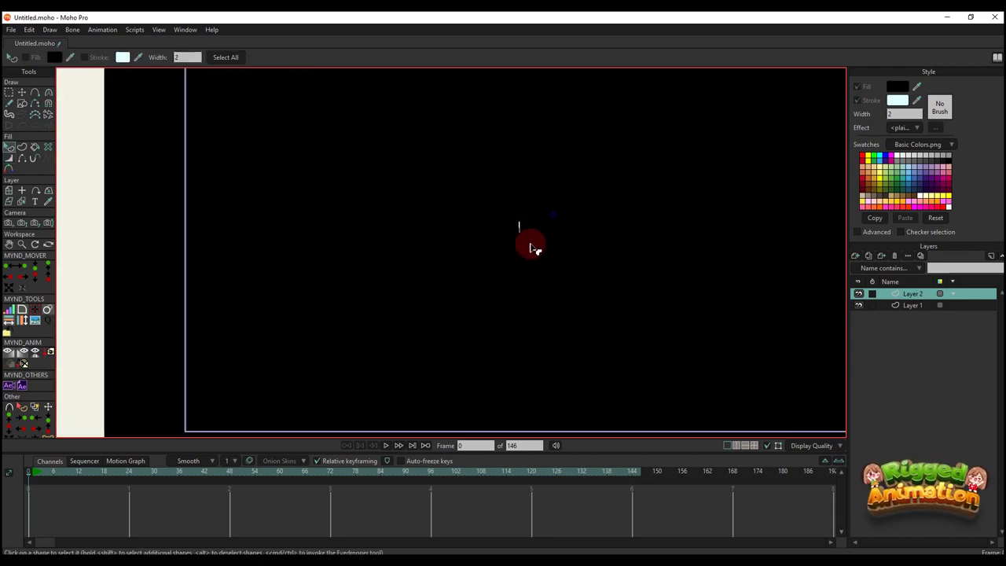
scroll(533, 248, "up", 4)
scroll(451, 157, "down", 4)
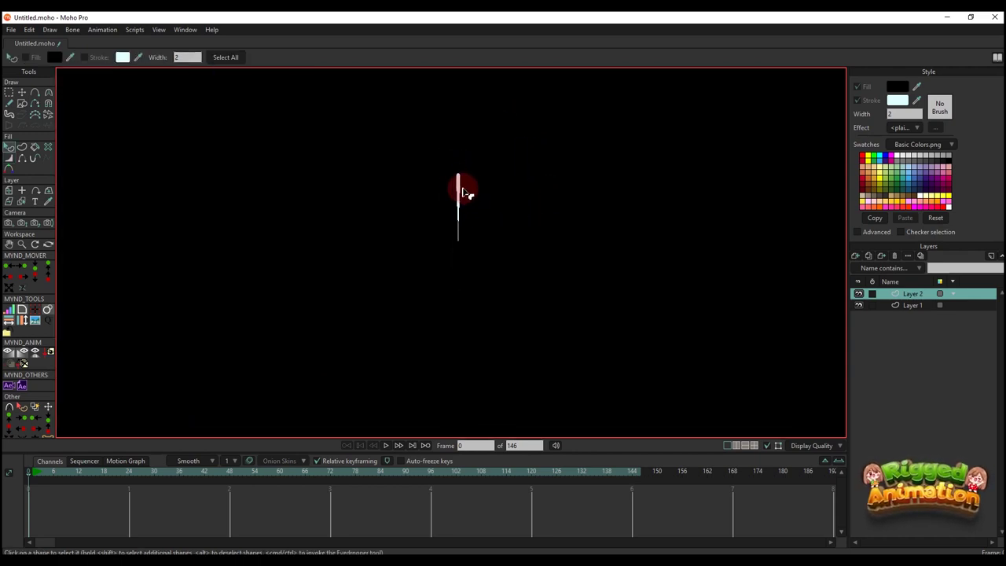
Step: Add a particle layer and place Layer 2 with the raindrop line inside it
key("t")
scroll(404, 225, "down", 4)
scroll(463, 228, "up", 3)
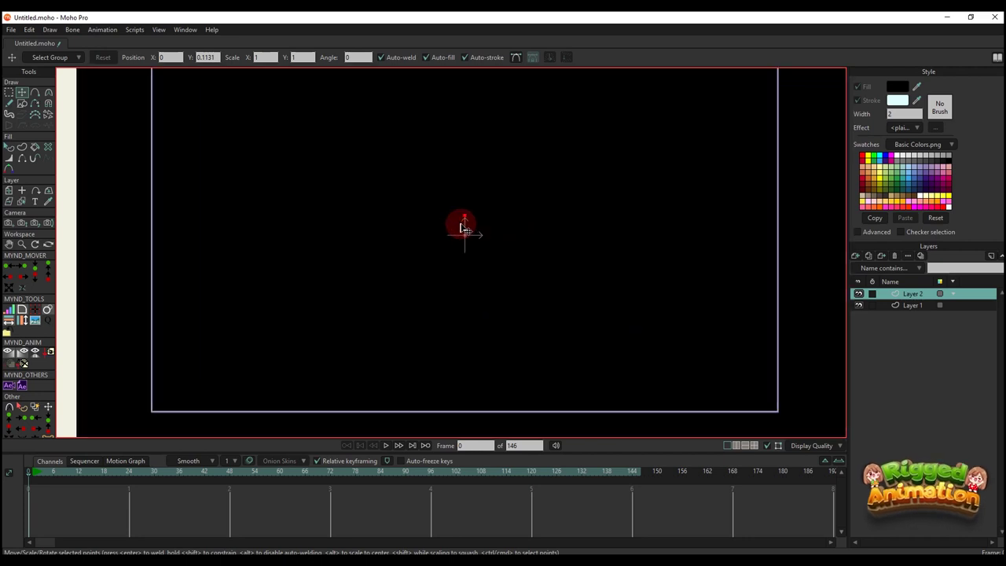
left_click_drag(462, 227, 469, 233)
left_click(855, 256)
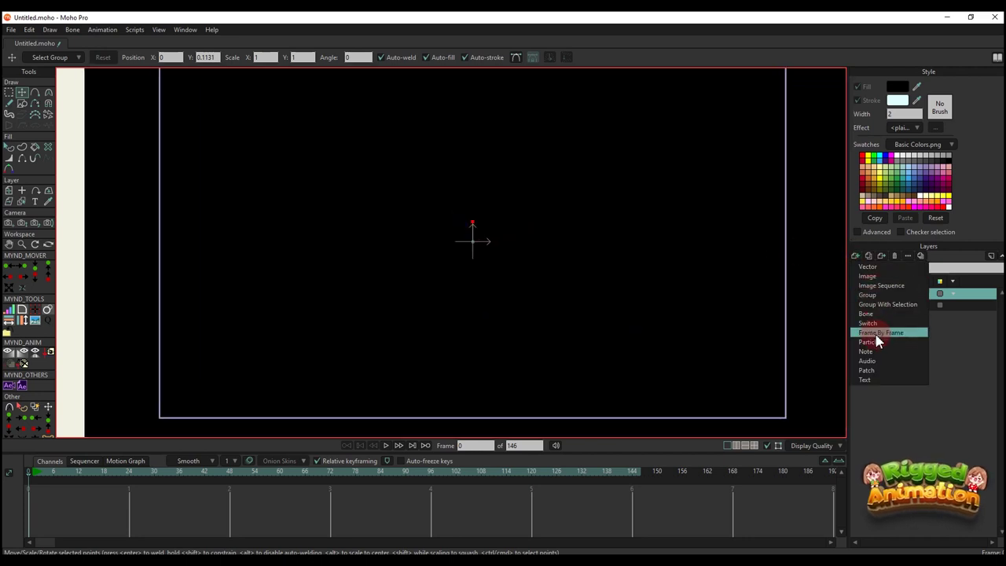
left_click(896, 343)
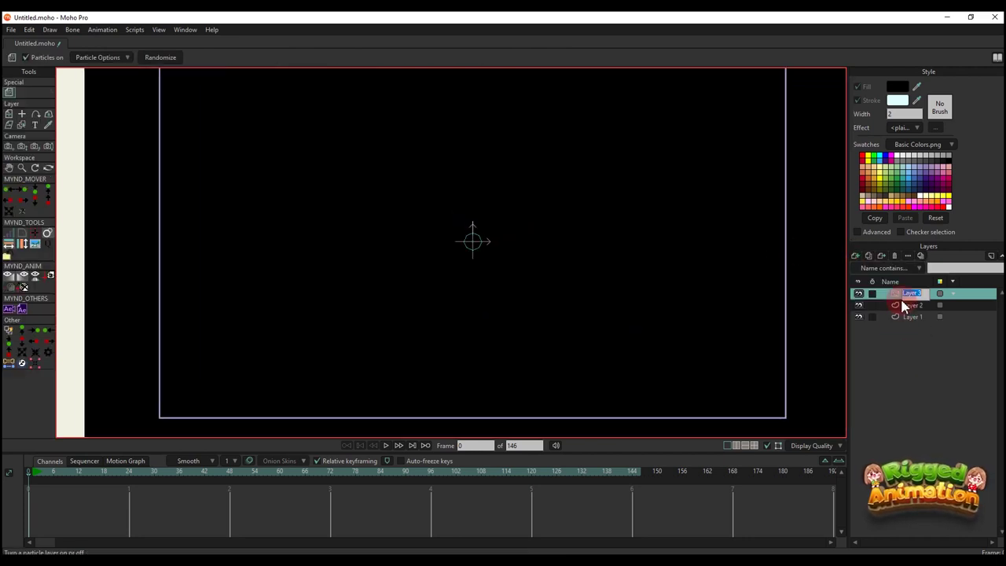
left_click_drag(915, 305, 910, 296)
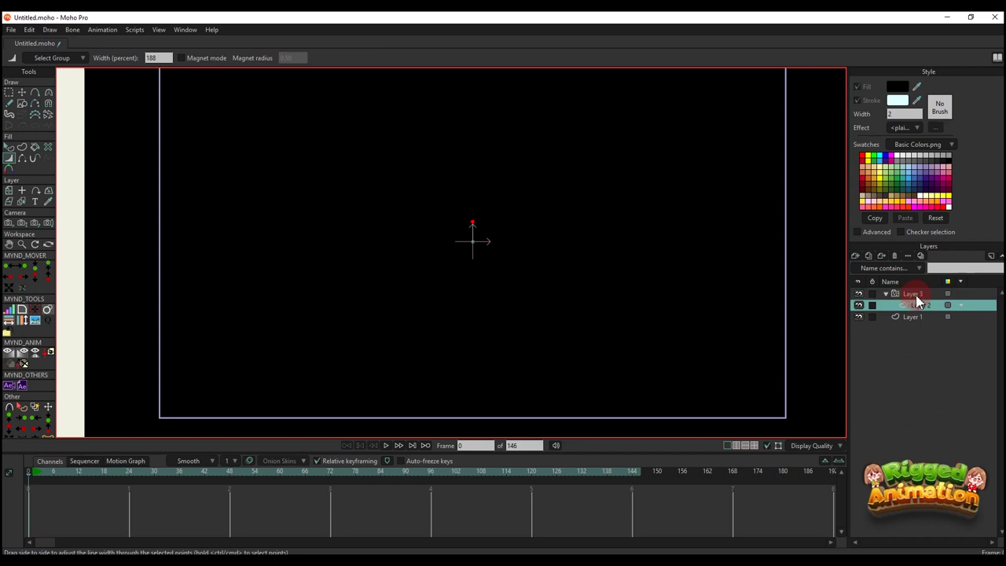
Step: Rename the particle layer as rain in its layer settings
left_click(913, 294)
double_click(910, 294)
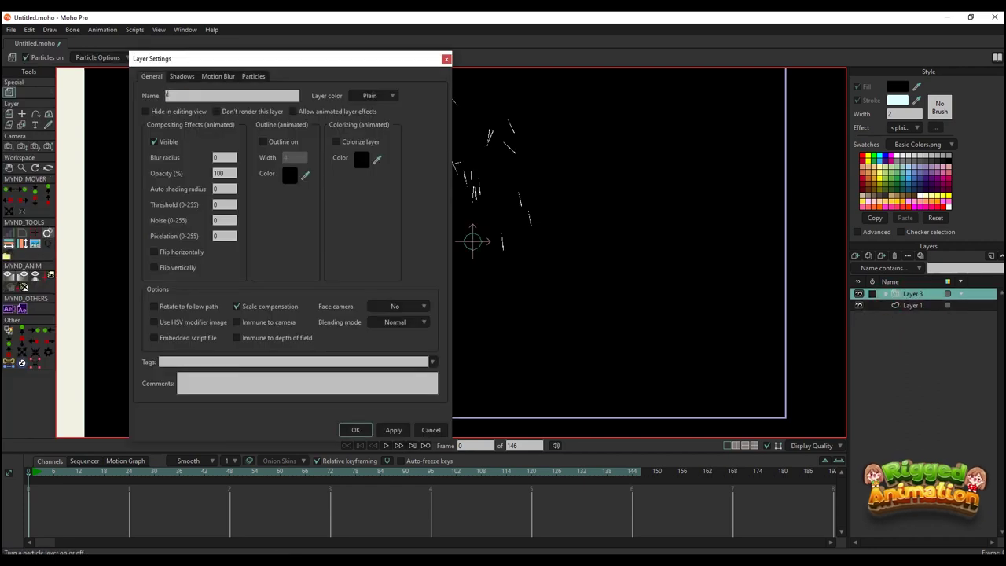
key("Return")
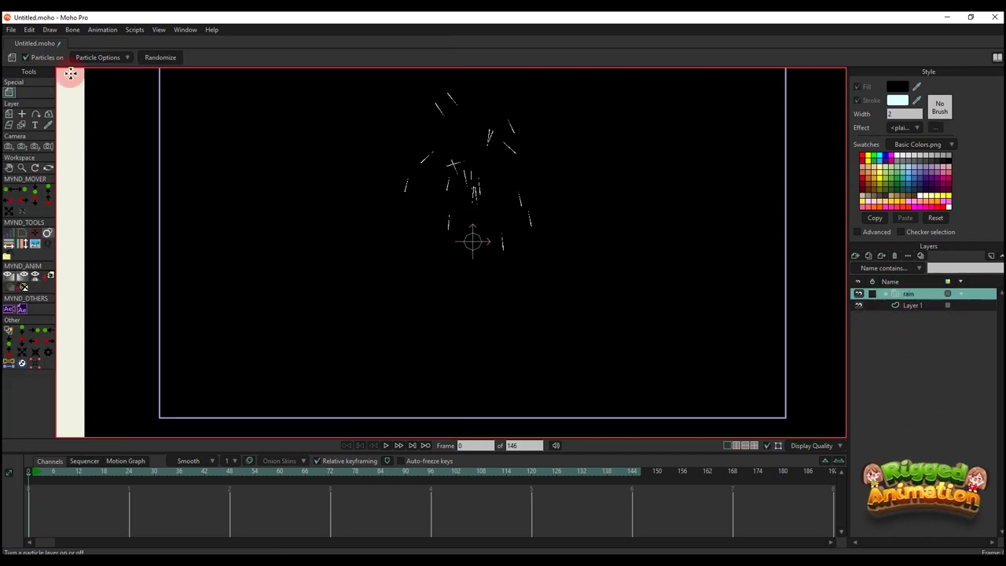
Step: Play the animation and set the rain particles' velocity and velocity spread to 0
key("space")
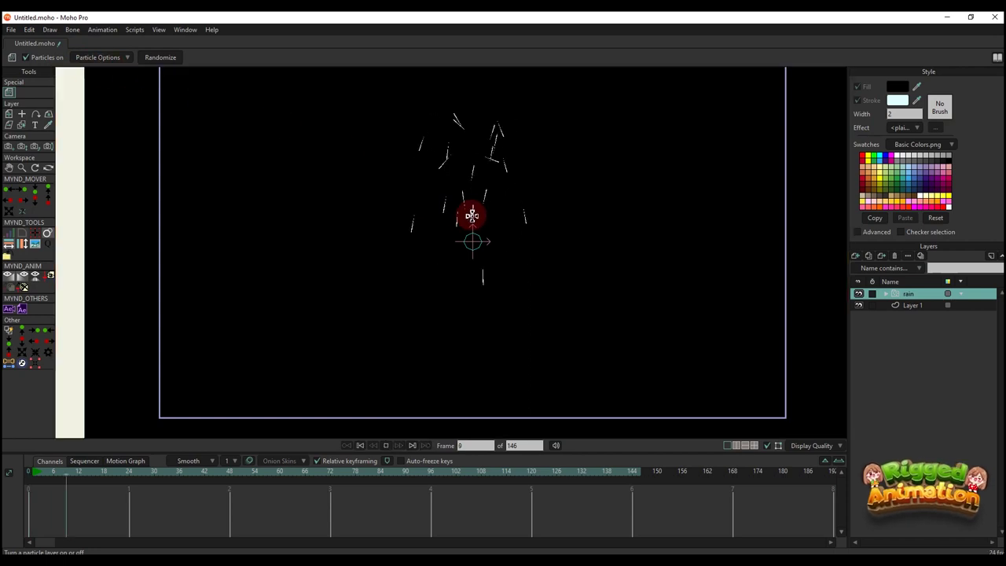
left_click(91, 63)
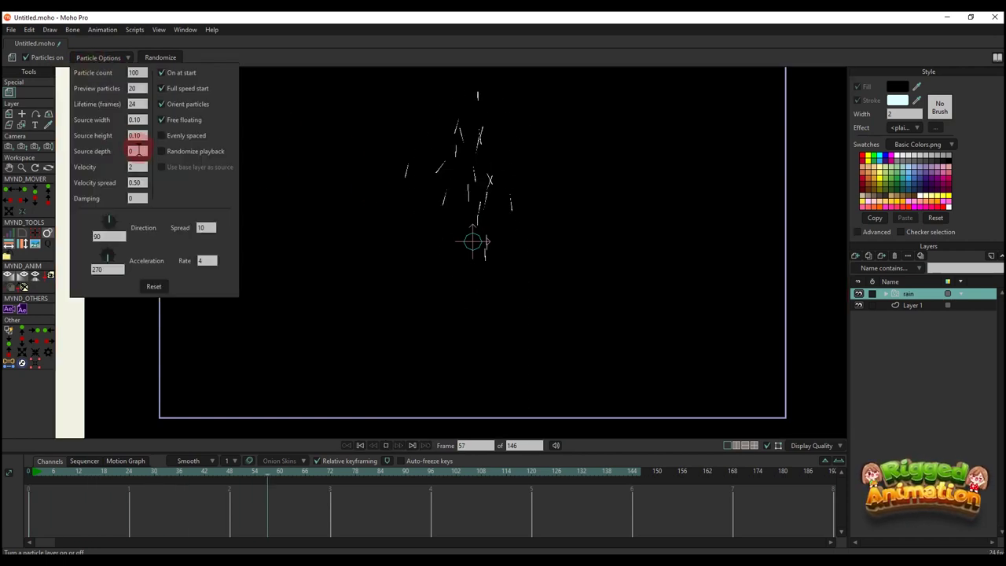
type("0")
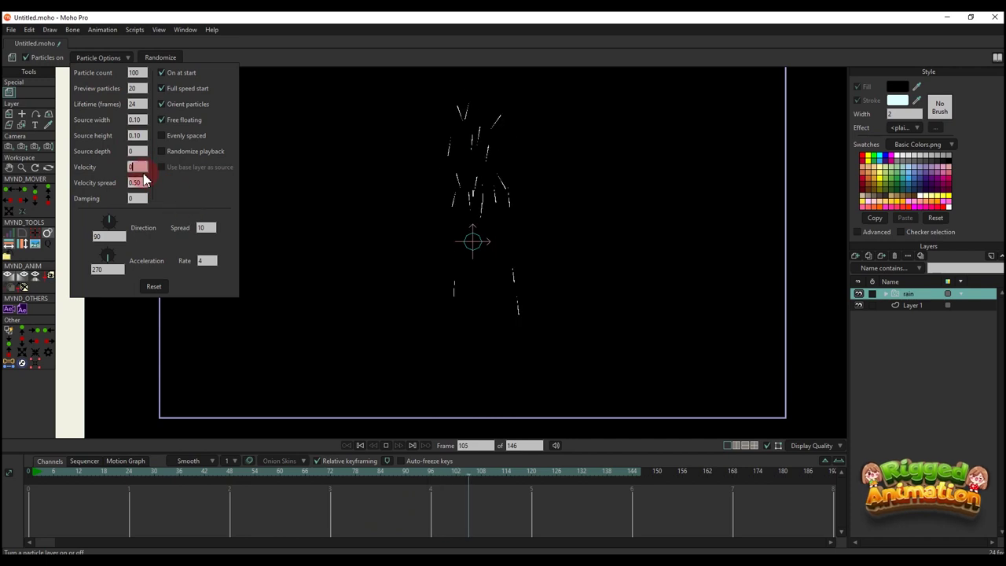
left_click_drag(142, 183, 128, 181)
type("00")
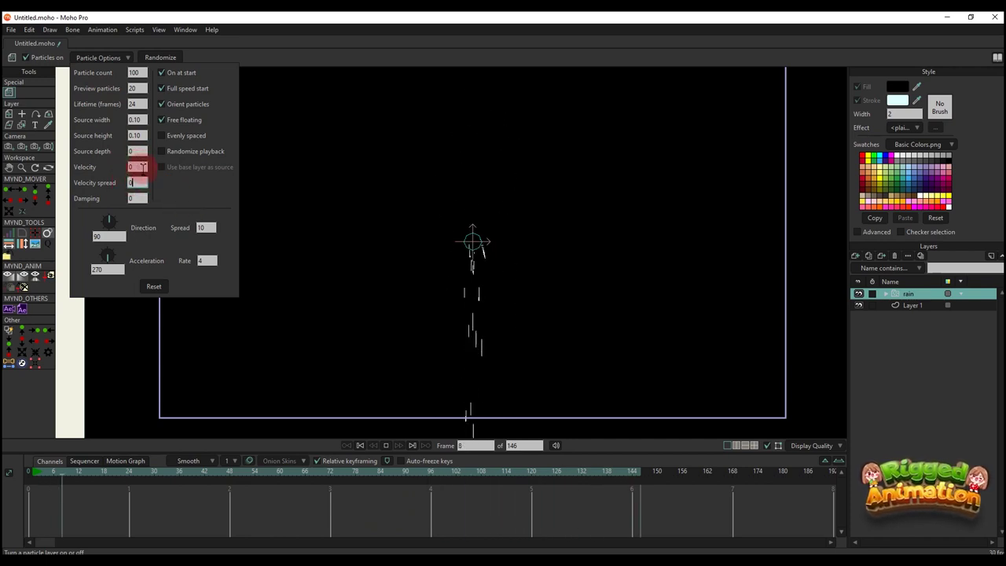
left_click(190, 197)
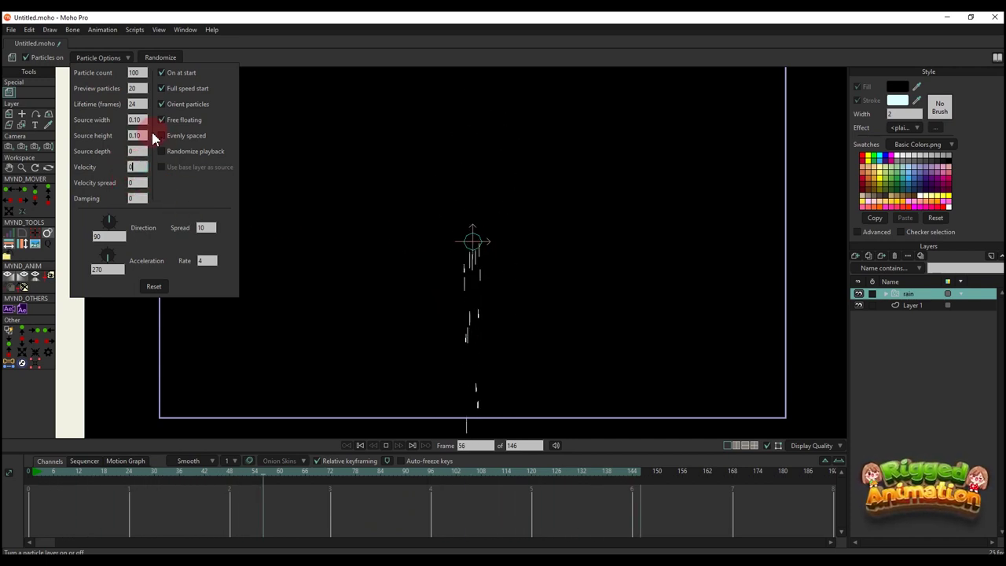
scroll(540, 210, "down", 2)
scroll(488, 227, "up", 3)
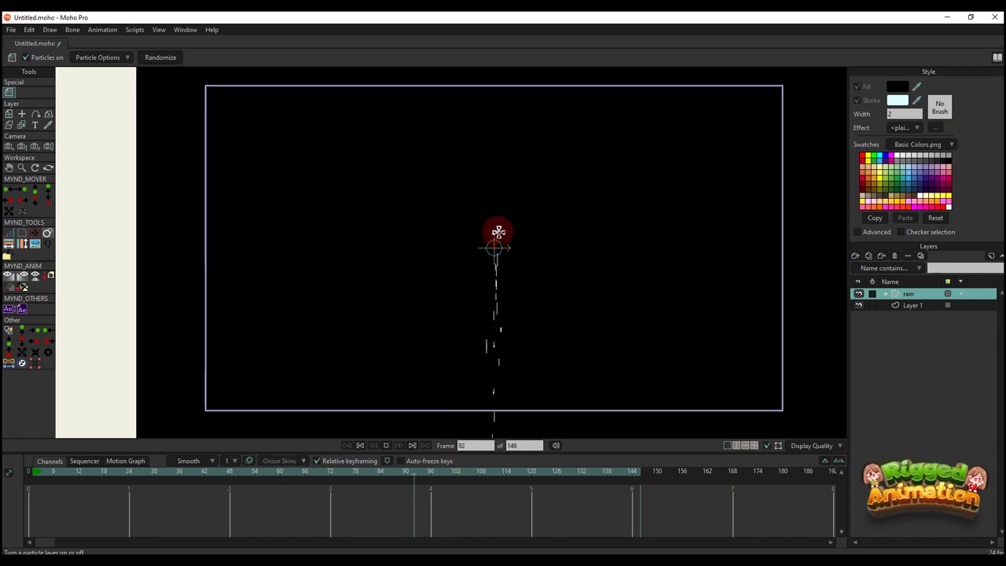
Step: Set the rain particles' source width to 4.35 so the emitter spans wider than the frame
left_click(93, 57)
left_click_drag(144, 119, 219, 173)
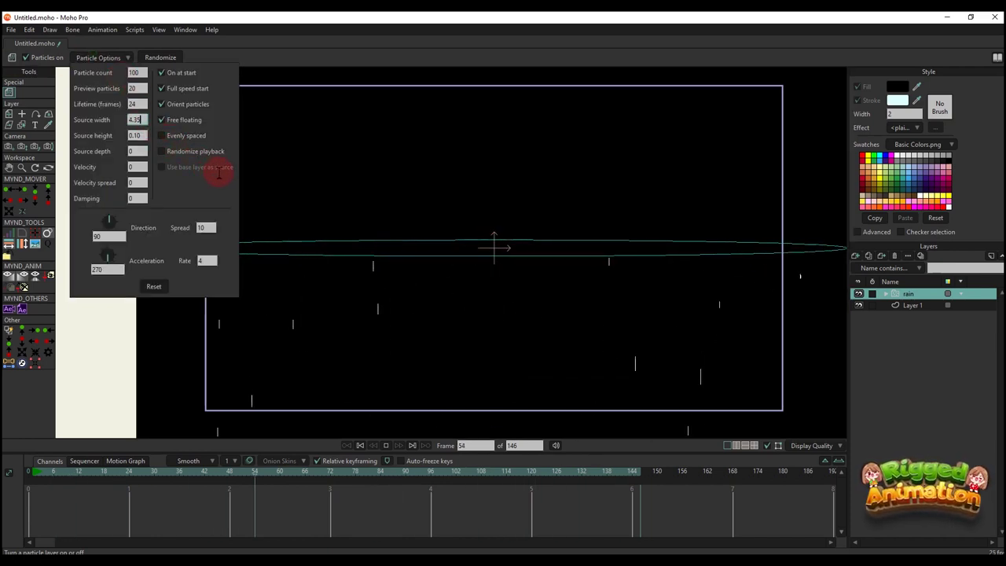
scroll(427, 175, "down", 3)
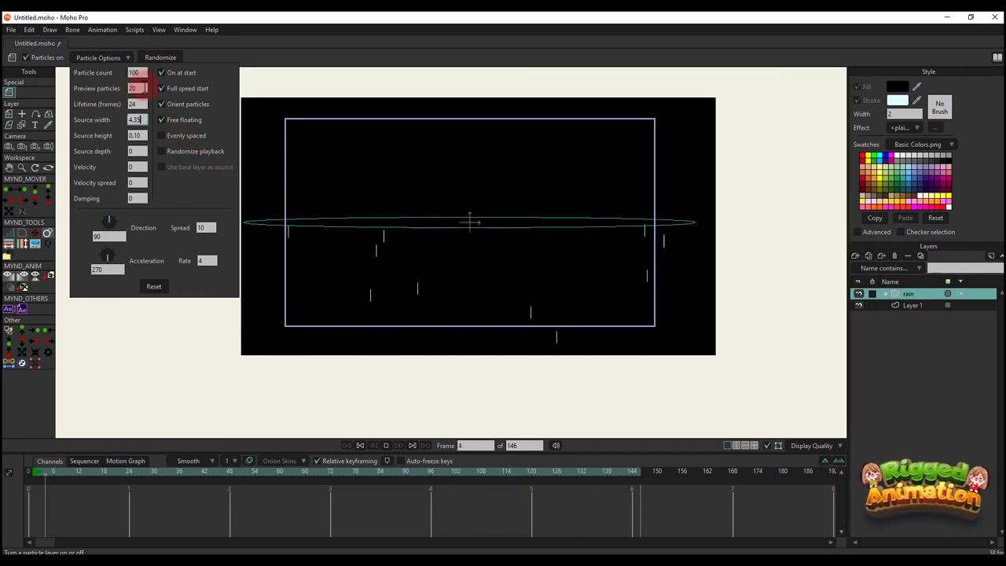
Step: Set the rain layer's particle count and preview particles to 200
left_click_drag(142, 88, 129, 87)
left_click(130, 72)
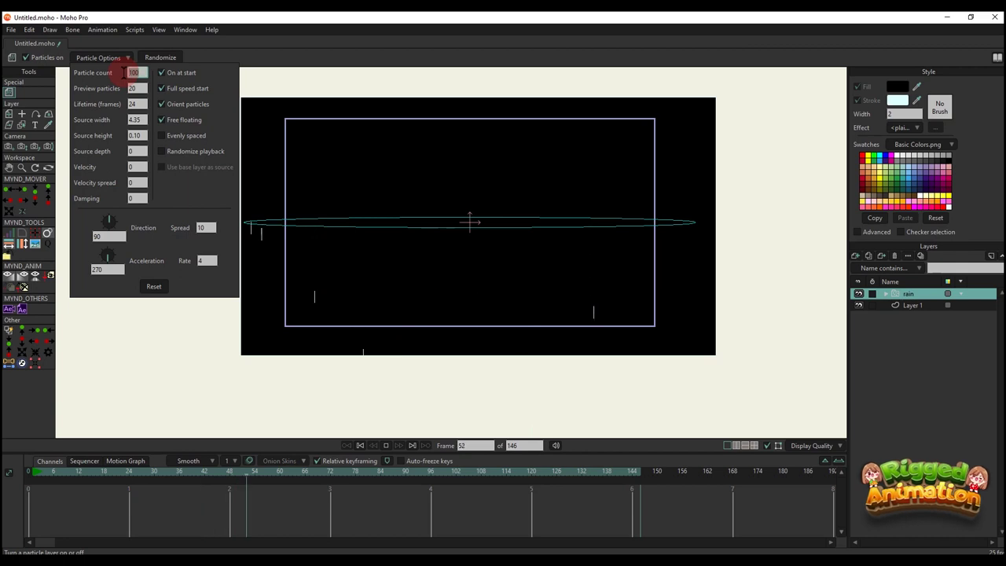
left_click(139, 89)
type("2")
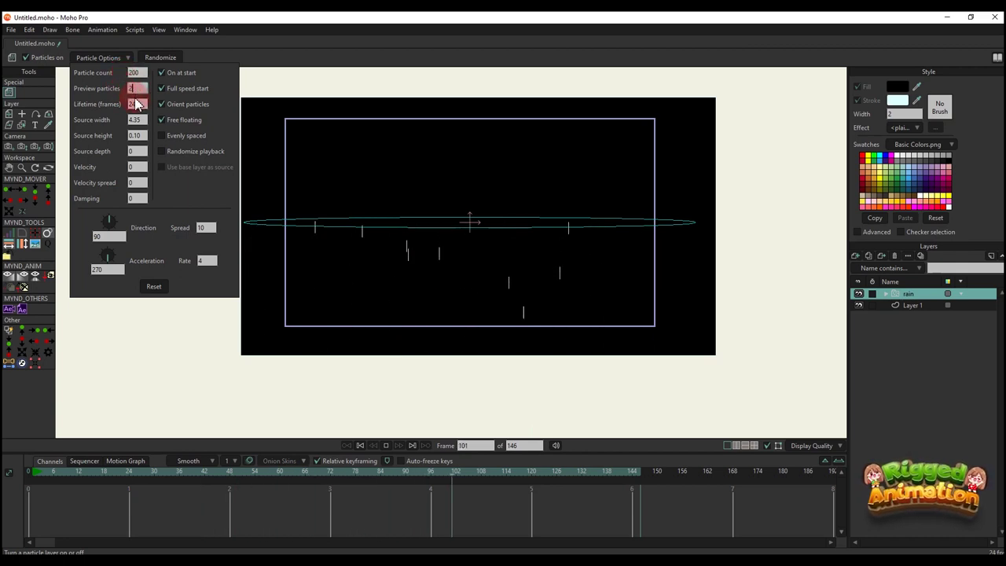
Step: Set the rain particles' lifetime to 42 frames and check the falling rain in playback
left_click(138, 120)
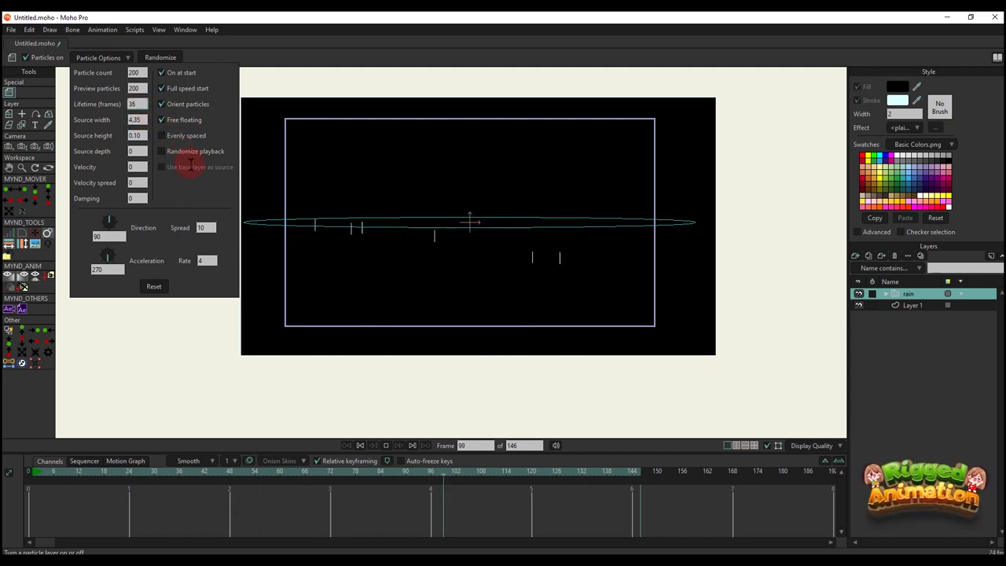
left_click_drag(54, 473, 139, 453)
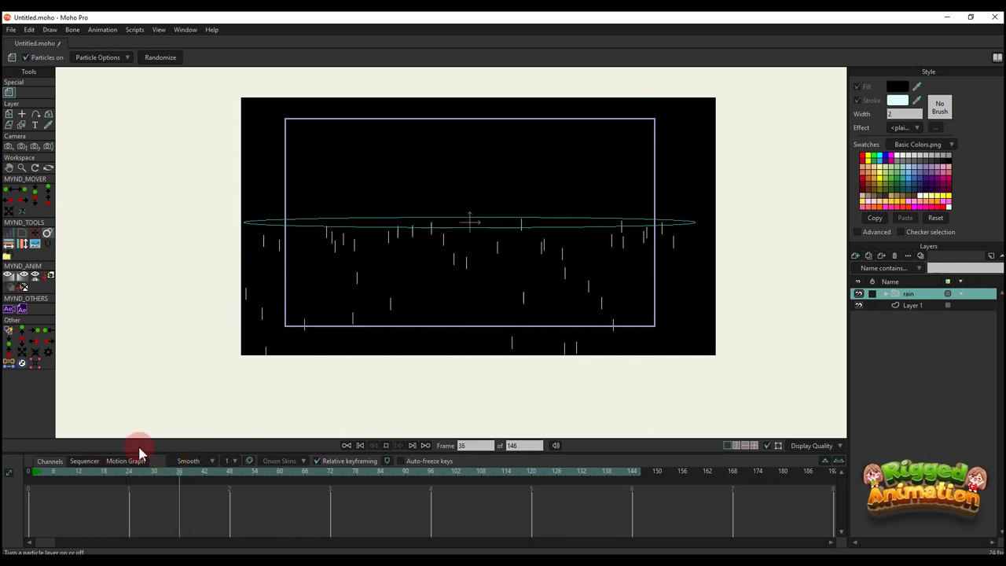
scroll(489, 251, "up", 3)
scroll(489, 253, "down", 4)
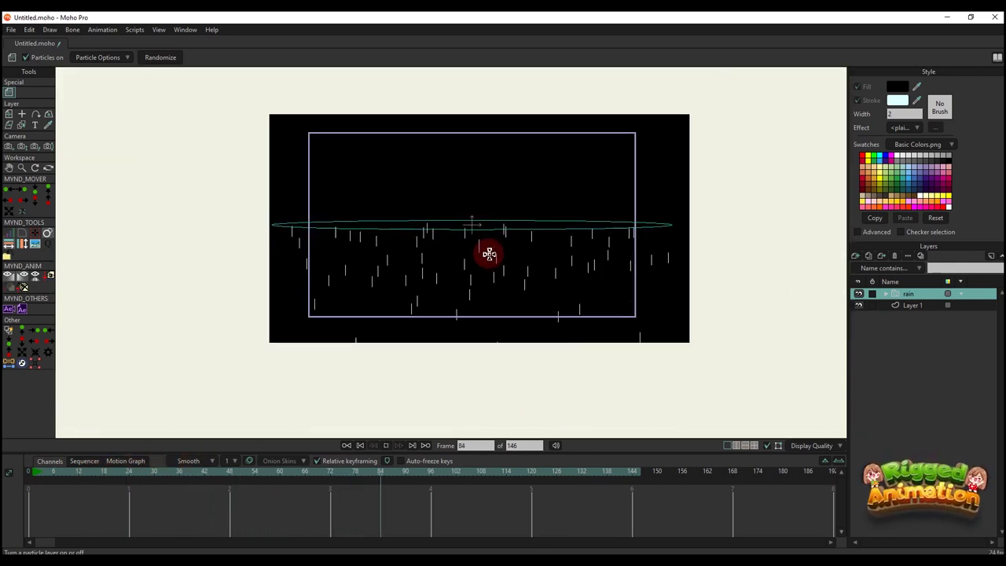
left_click(23, 471)
Step: Set the rain's source height to 0 and its acceleration direction to 245.56 so the drops fall diagonally
left_click(92, 57)
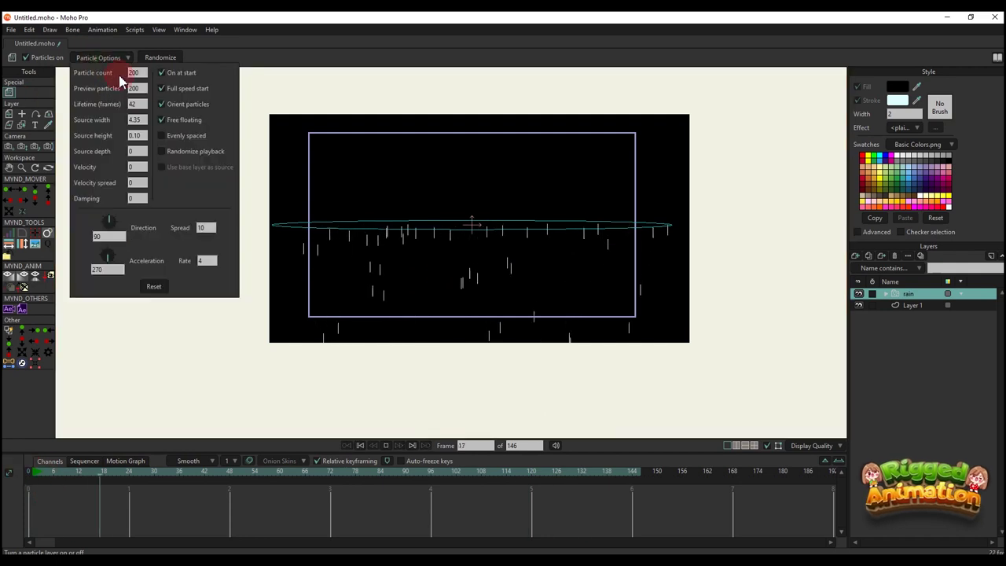
left_click(136, 135)
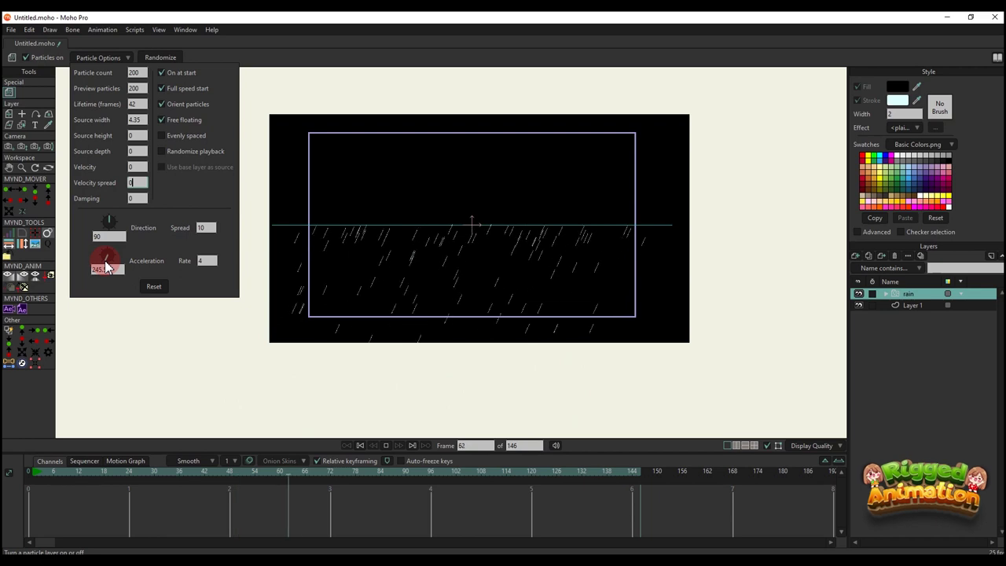
Step: Duplicate the raindrop layer twice inside the rain layer, lowering the copies' top points to Y 0.0626 and Y 0.0296 for shorter drops
left_click(9, 116)
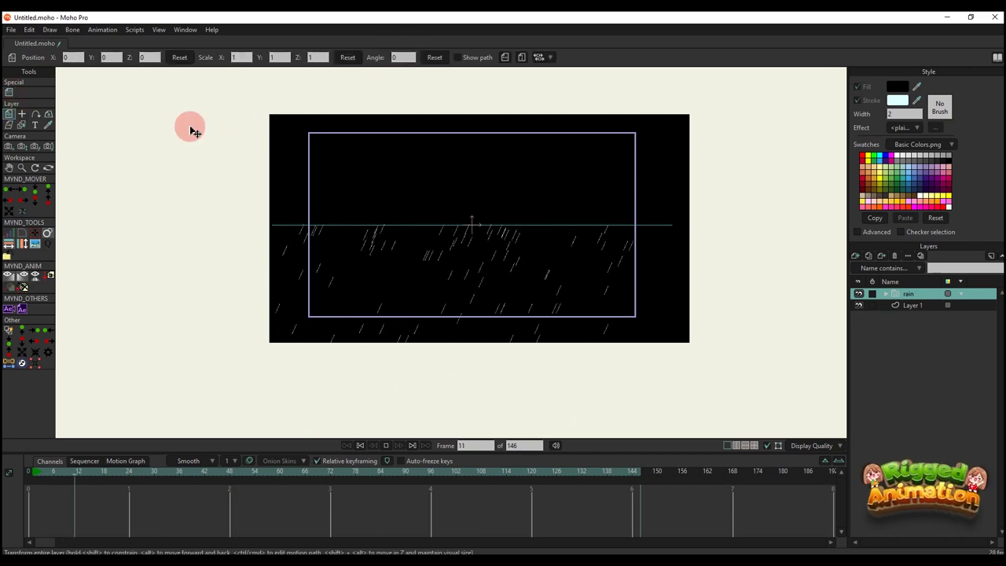
scroll(483, 292, "up", 5)
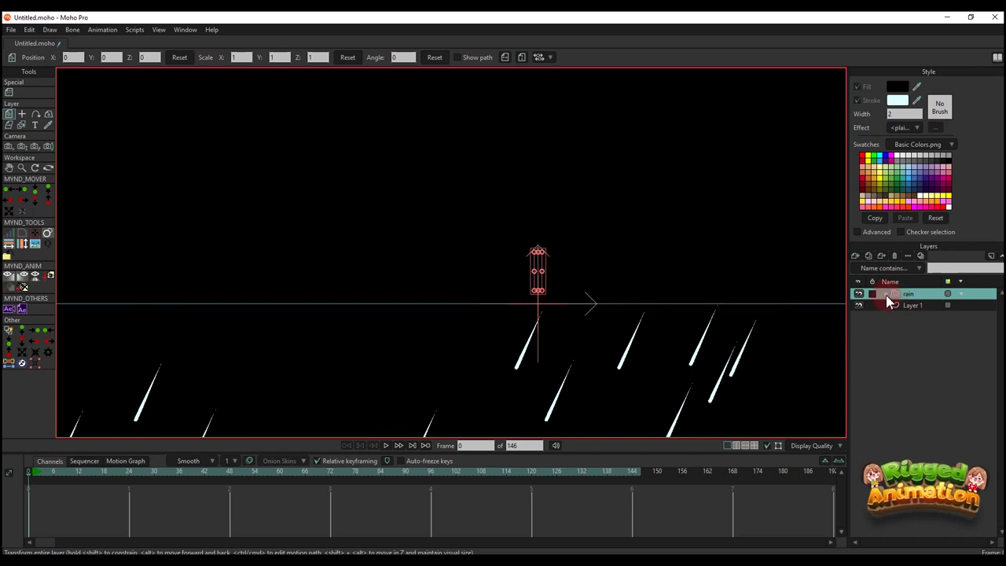
left_click(887, 294)
left_click(913, 306)
scroll(543, 259, "up", 5)
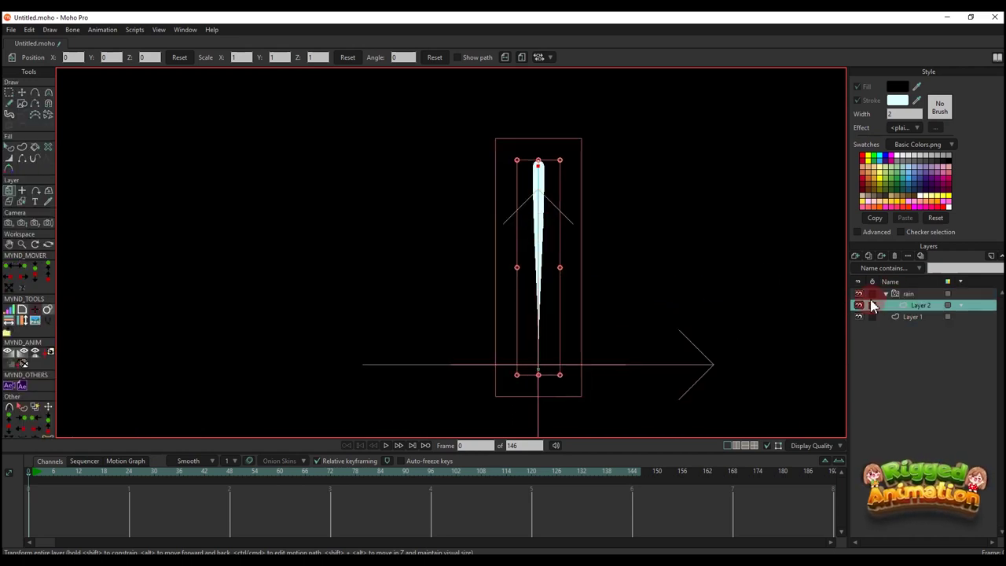
left_click(870, 256)
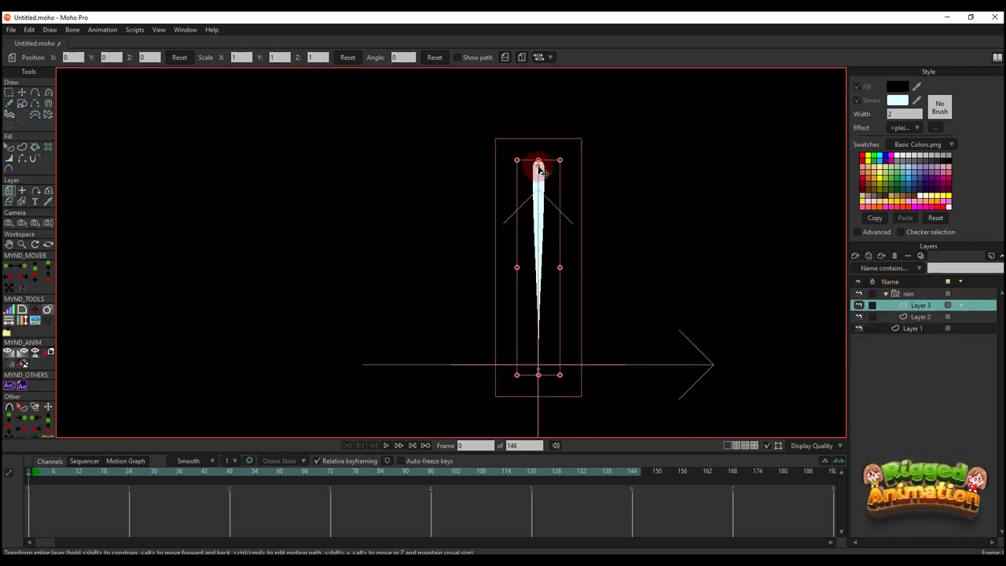
key("t")
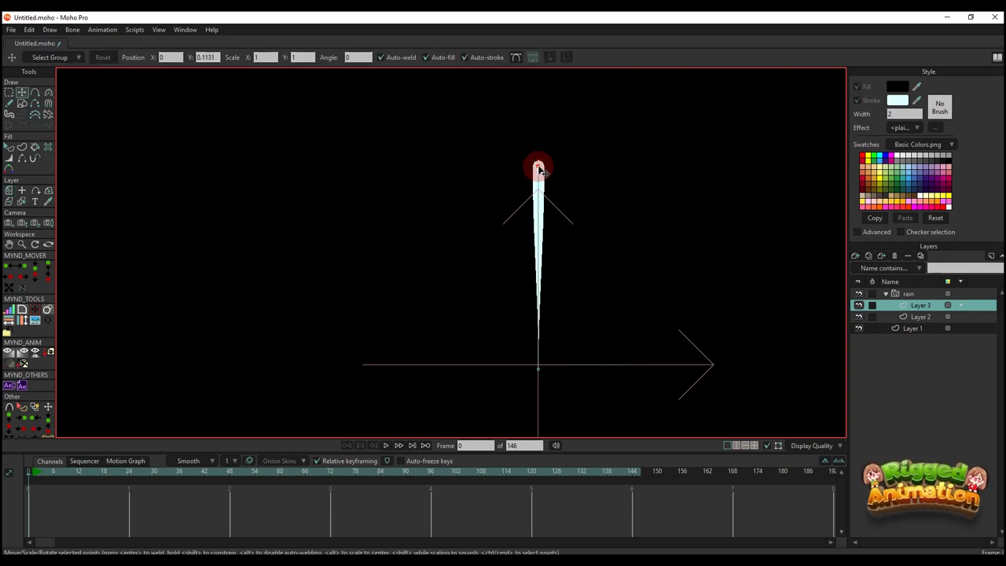
left_click_drag(542, 172, 536, 238)
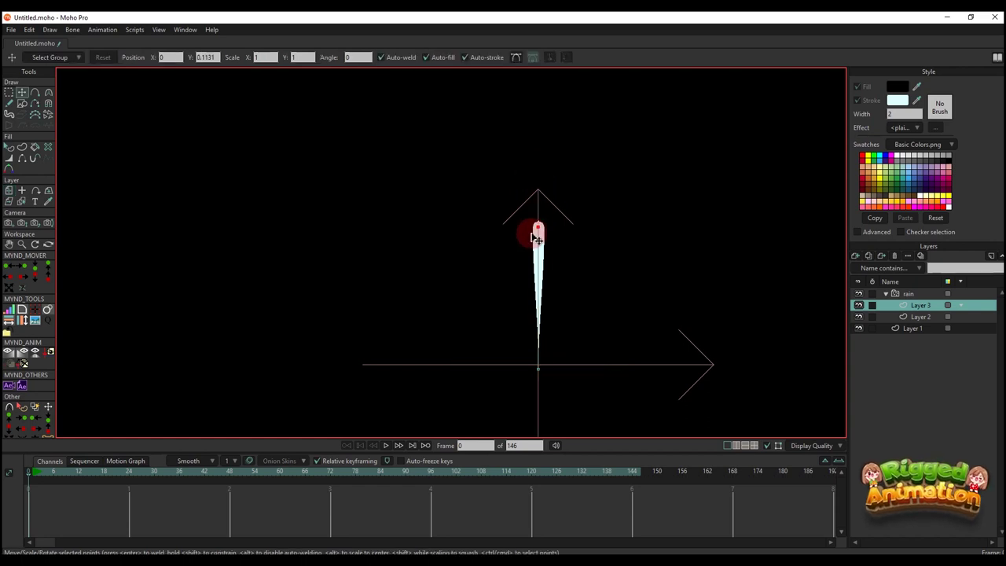
left_click(869, 256)
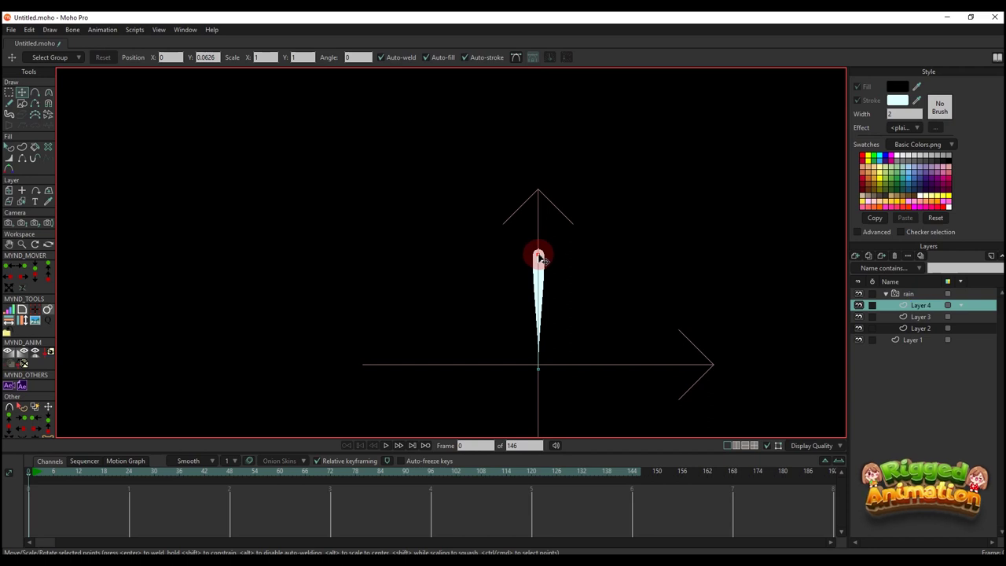
left_click_drag(538, 267, 540, 309)
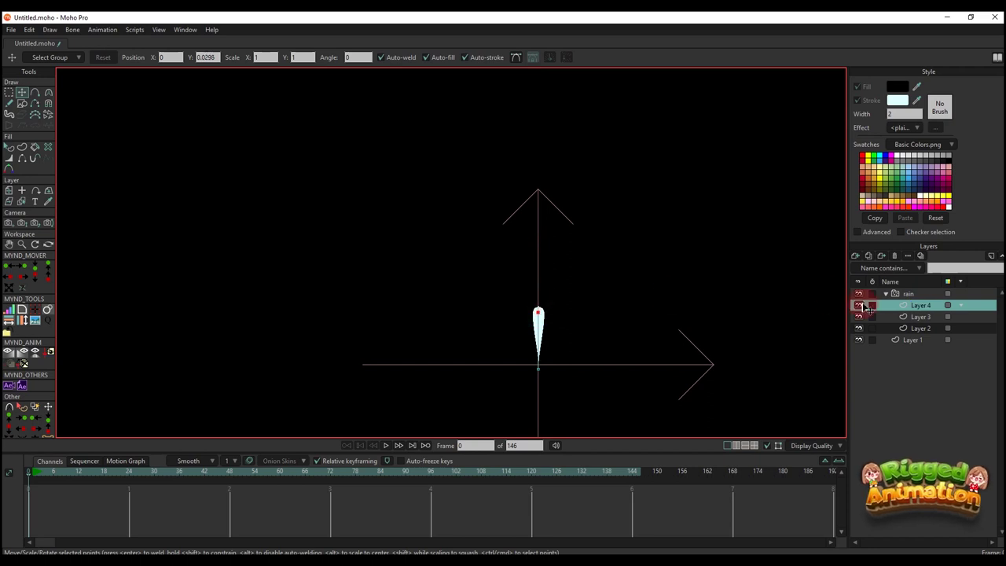
Step: Select the rain layer and play the animation to examine the mix of raindrop lengths
left_click(907, 294)
scroll(580, 228, "down", 12)
scroll(553, 279, "up", 2)
scroll(552, 279, "up", 4)
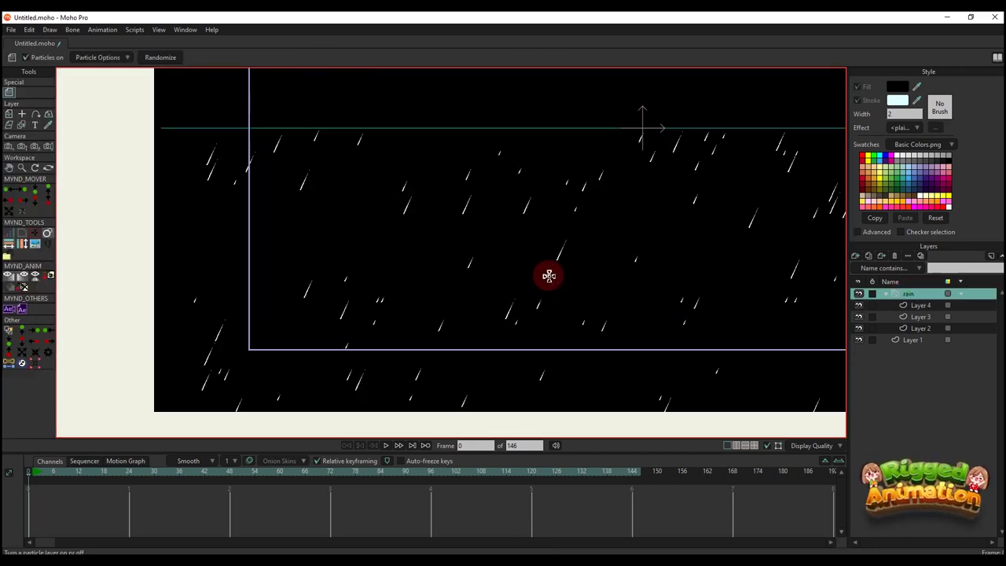
key("space")
scroll(449, 205, "up", 2)
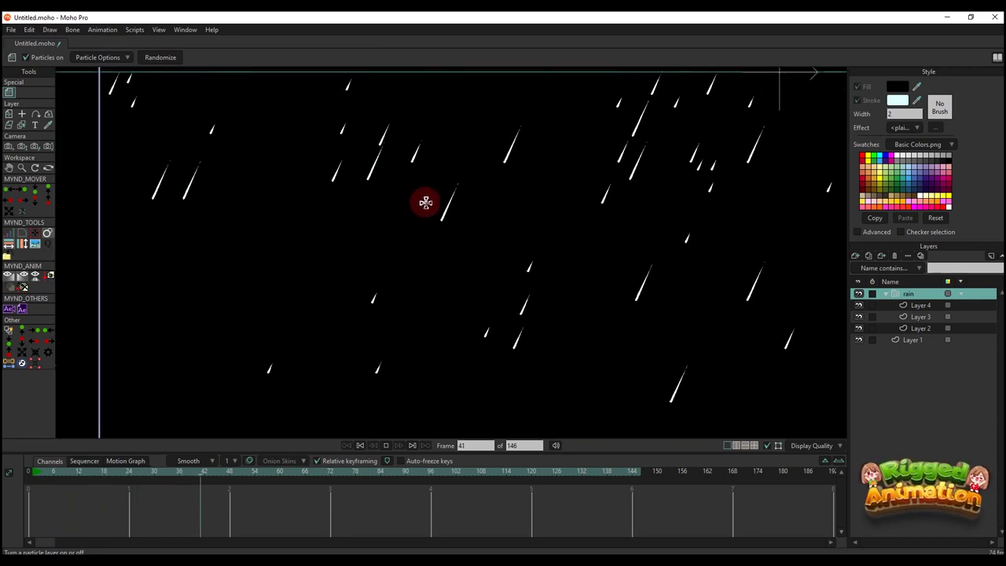
scroll(554, 247, "down", 3)
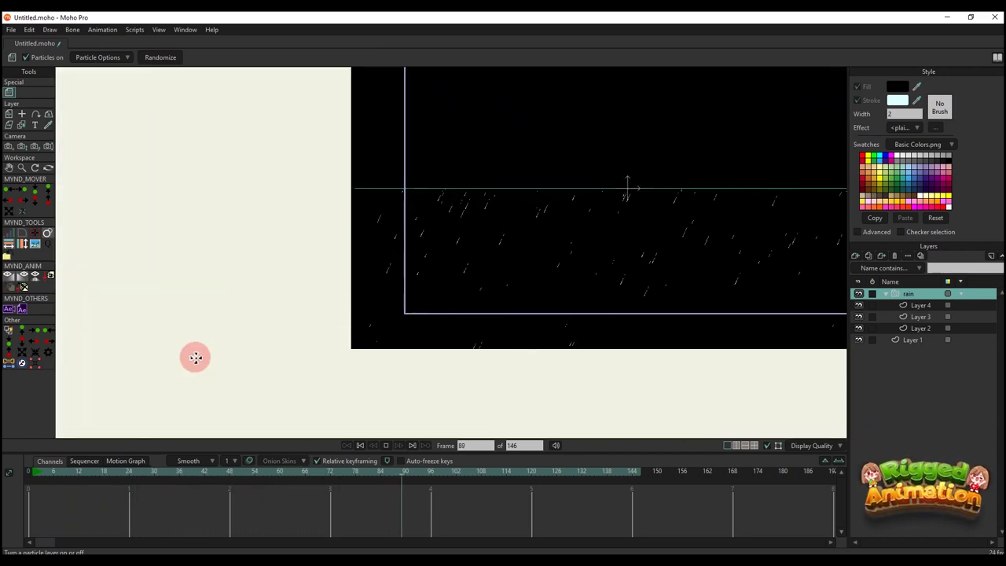
Step: Move the rain layer up to Y 1.1223, above the top edge of the camera frame, and play the animation
left_click_drag(51, 479, 6, 469)
left_click_drag(588, 233, 526, 169)
key("0")
scroll(537, 235, "up", 3)
scroll(539, 233, "down", 4)
key("space")
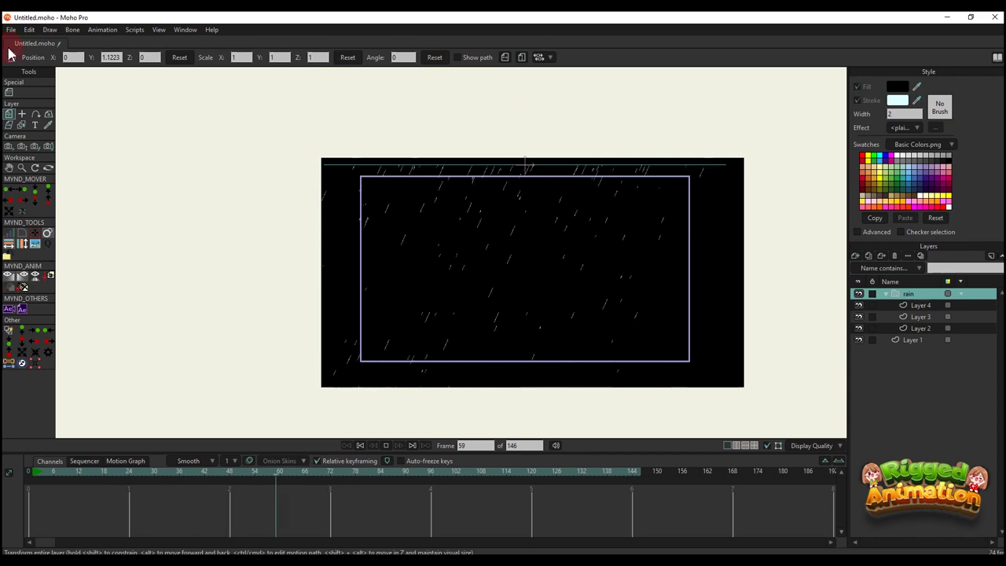
Step: Set the rain particles' source width to 6.85 and check the rain's coverage of the frame in playback
left_click(9, 92)
left_click(98, 57)
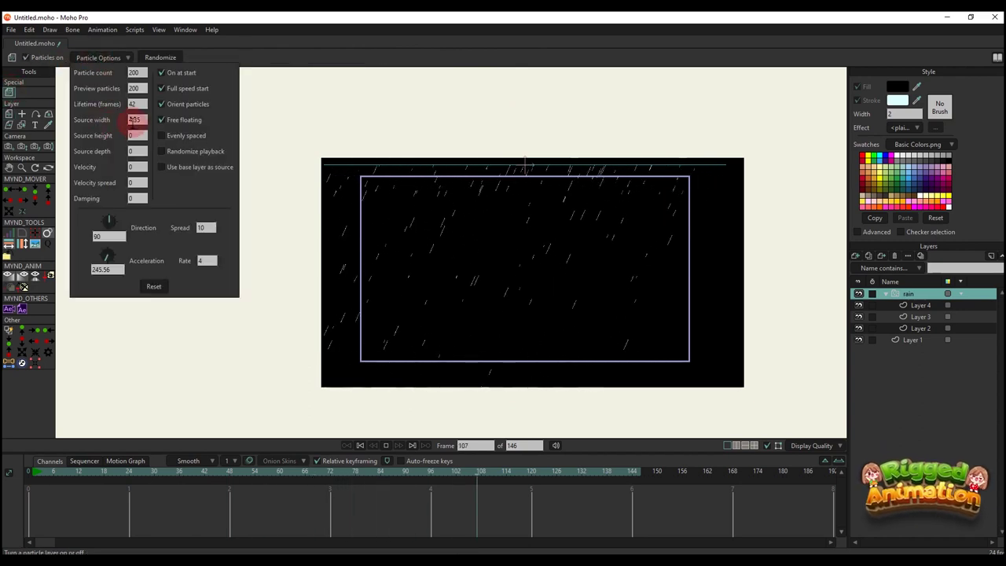
left_click_drag(142, 119, 153, 124)
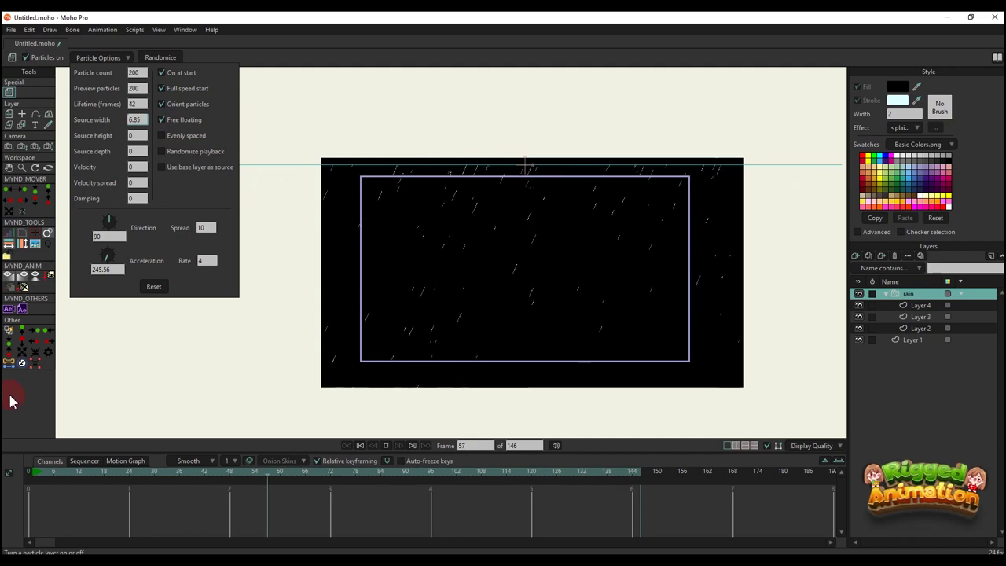
left_click(346, 52)
scroll(503, 267, "up", 2)
scroll(540, 281, "down", 1)
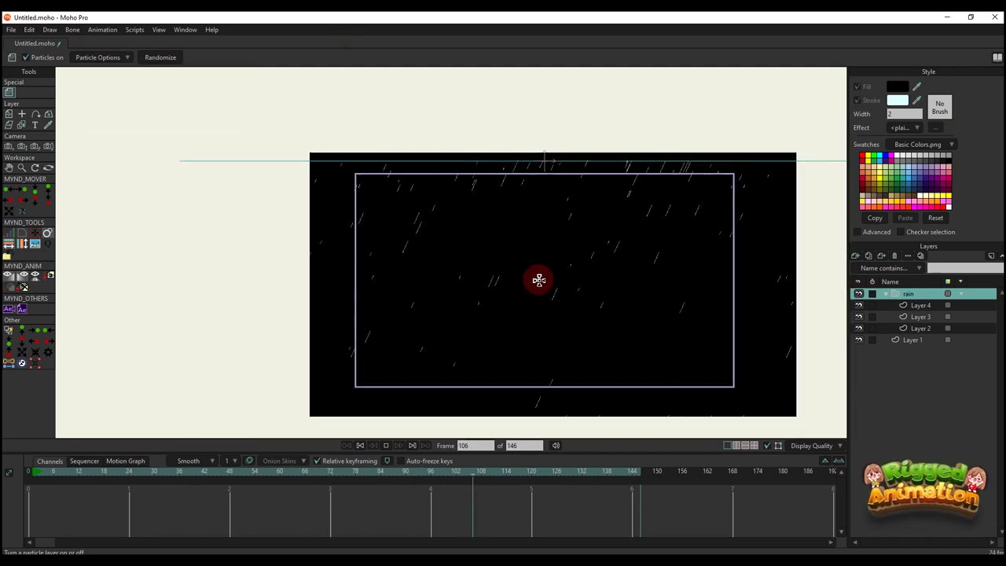
key("space")
scroll(551, 290, "up", 4)
scroll(449, 314, "down", 5)
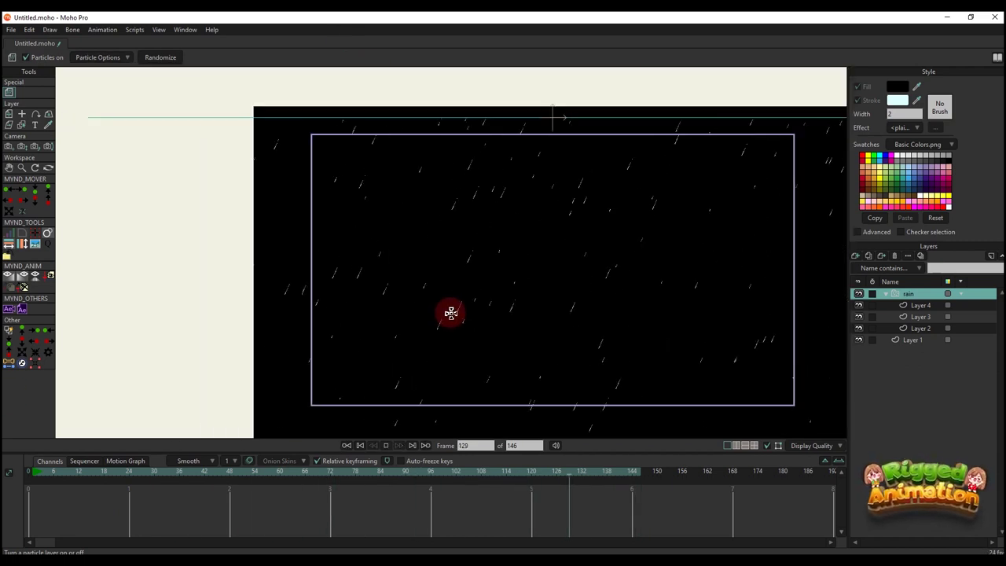
scroll(448, 314, "up", 4)
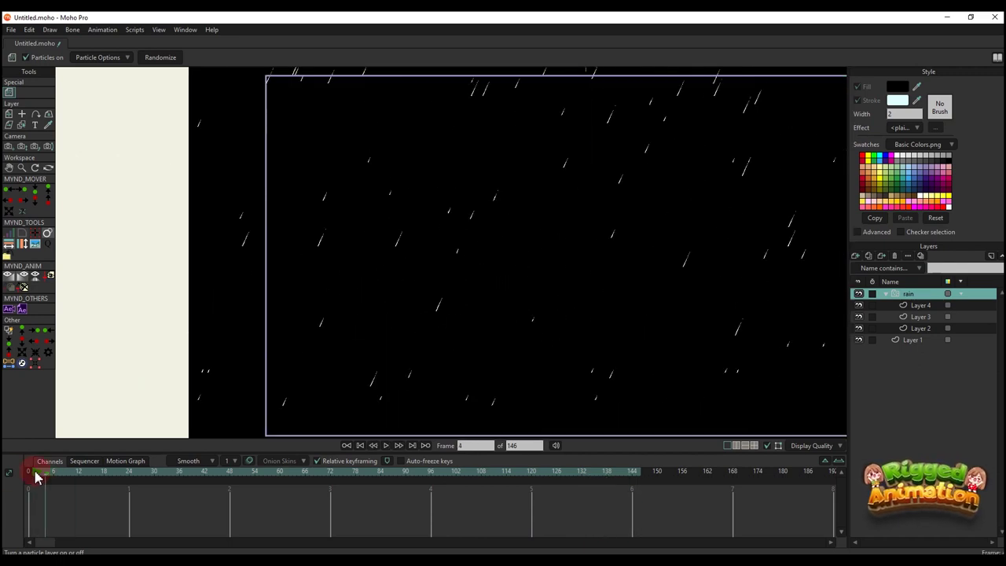
Step: Return to frame 0, collapse the rain layer and add a new vector layer above it
left_click(31, 472)
scroll(459, 294, "down", 2)
scroll(459, 294, "up", 1)
left_click(886, 293)
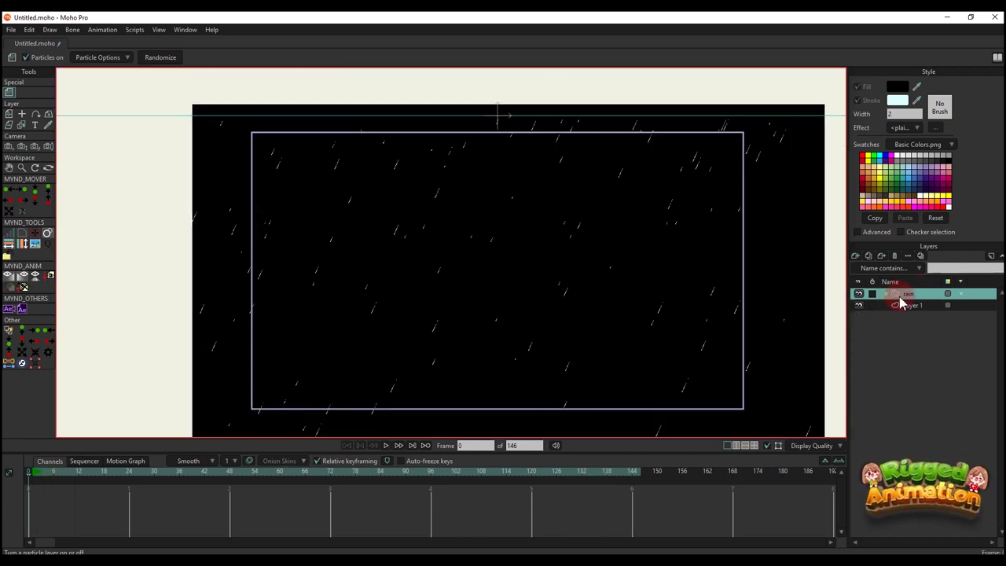
left_click(856, 256)
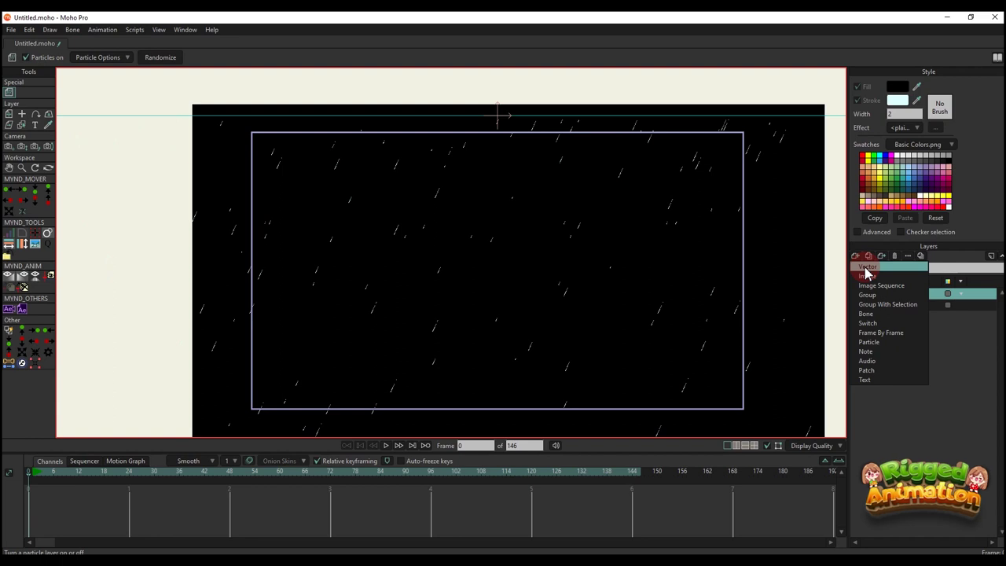
left_click(901, 295)
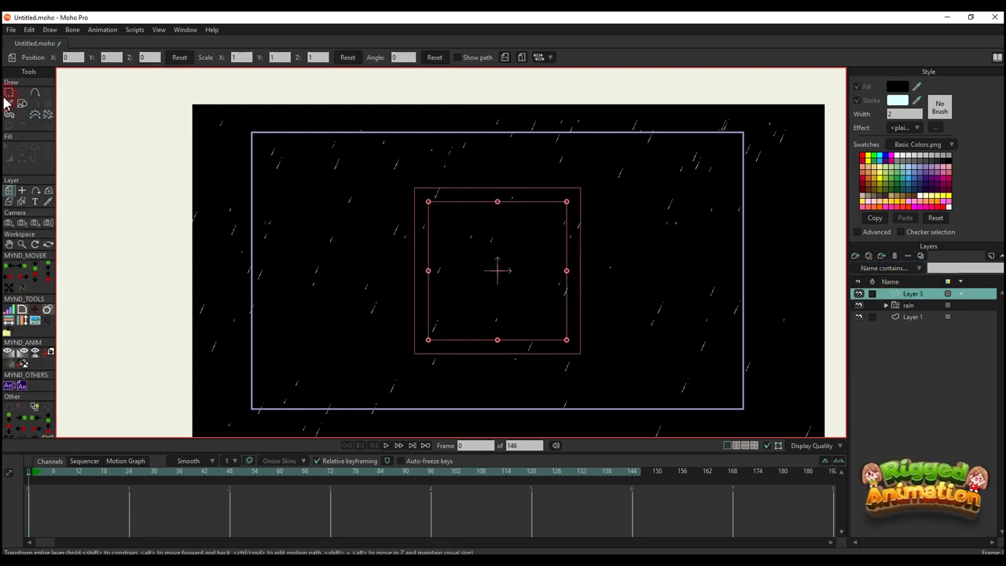
Step: Draw a small circle near the centre of the new layer and turn off its fill, leaving a stroke of width 2
left_click(22, 104)
left_click(128, 59)
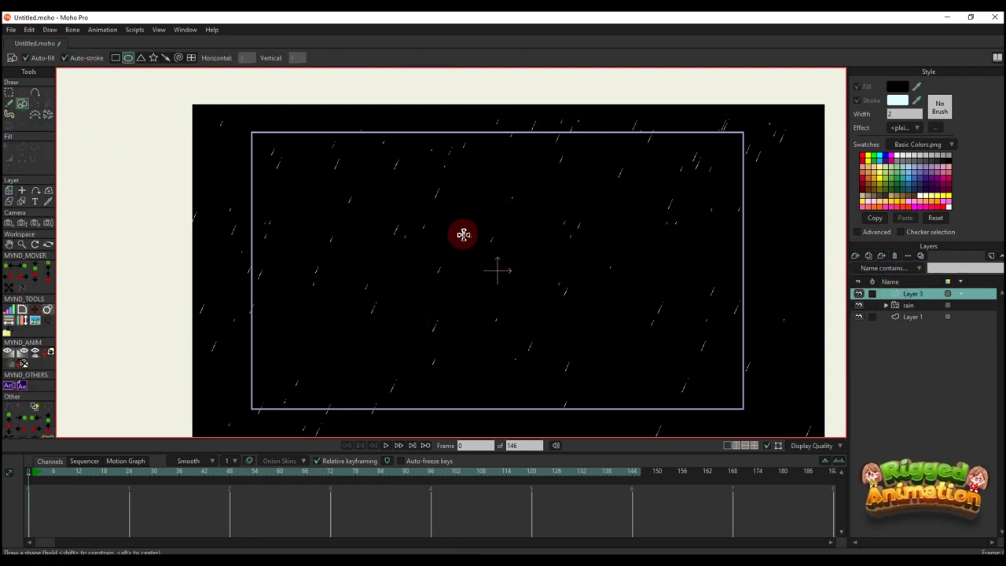
scroll(470, 242, "up", 1)
left_click_drag(487, 260, 516, 275)
scroll(517, 275, "up", 3)
key("q")
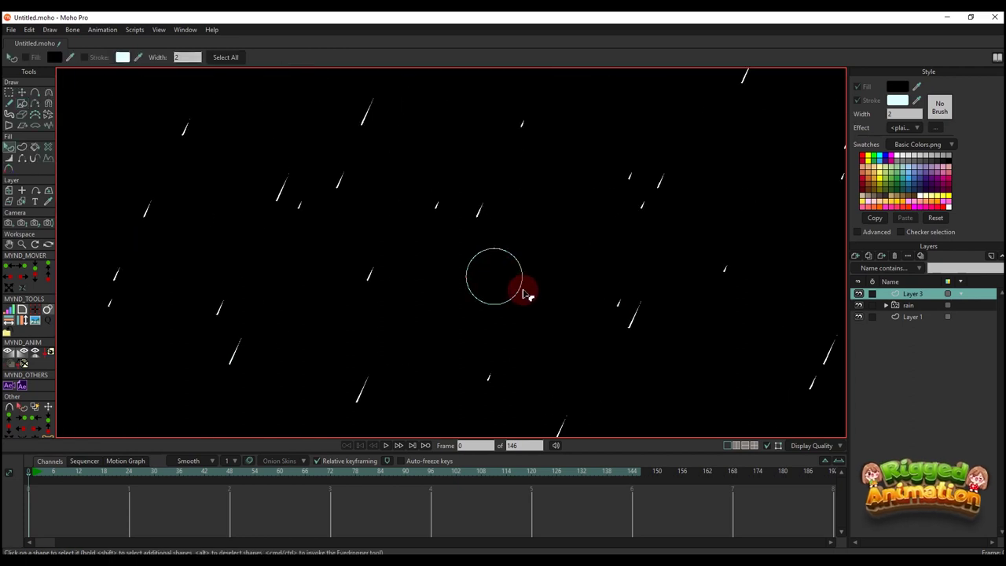
left_click(520, 291)
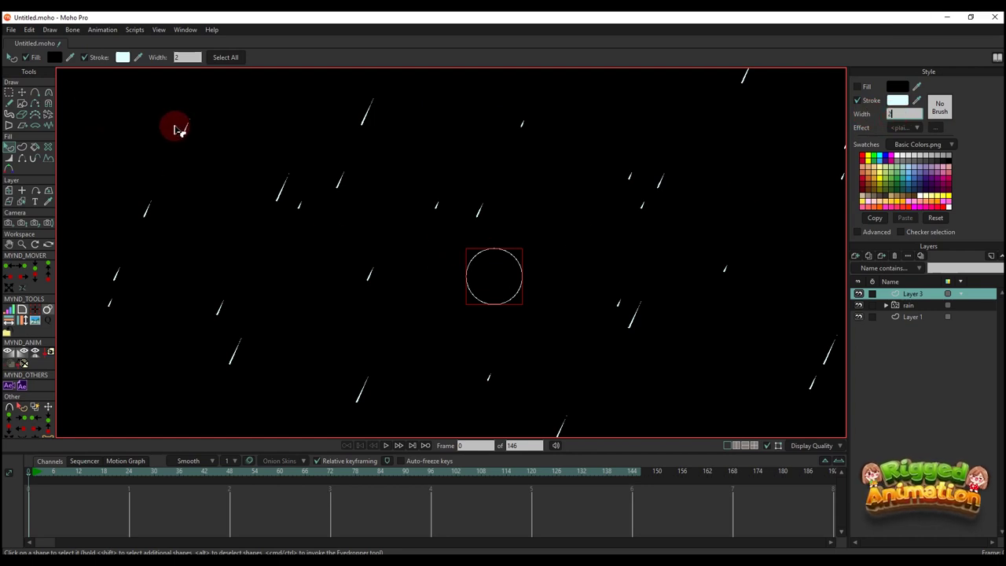
Step: Centre the circle's points at X 0, Y 0 and scale the circle down to a tiny ring around the origin
left_click(27, 93)
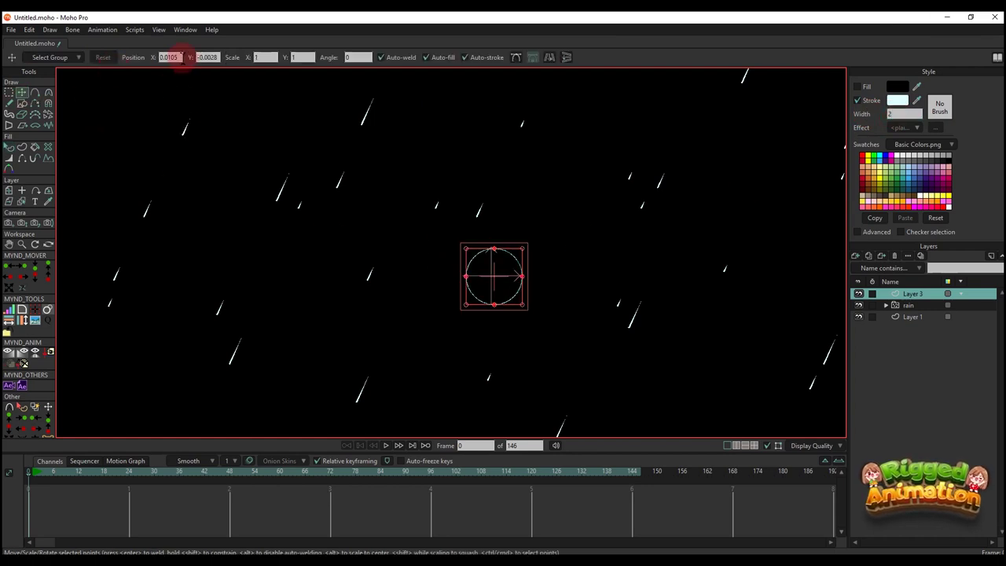
left_click_drag(216, 57, 208, 58)
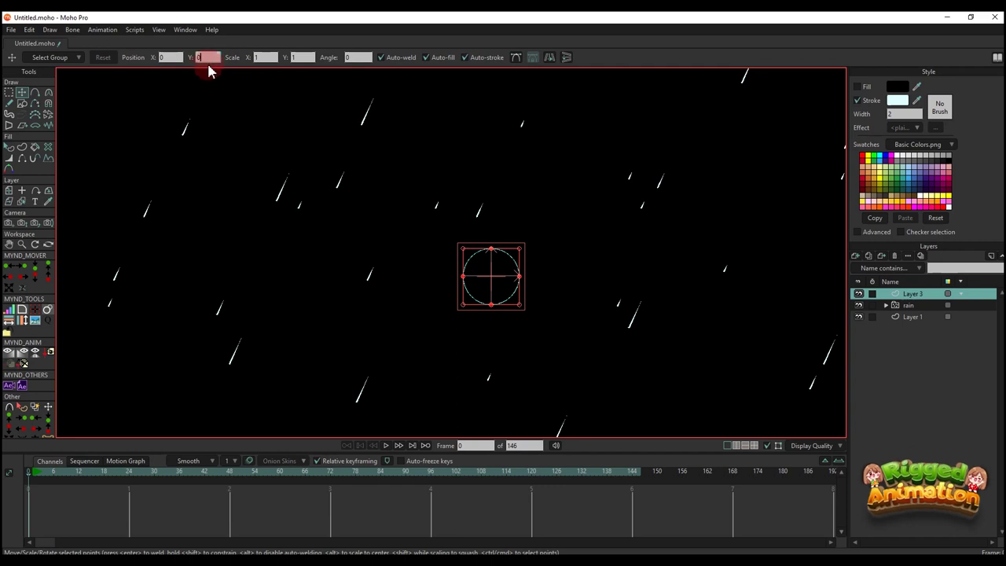
scroll(518, 297, "down", 3)
left_click_drag(507, 284, 508, 258)
scroll(508, 258, "up", 6)
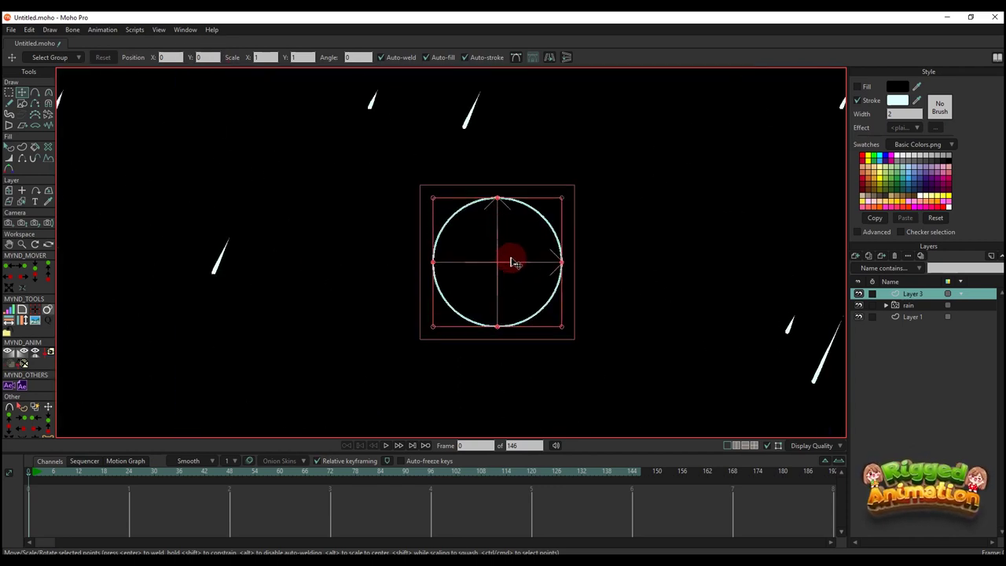
scroll(512, 263, "up", 1)
left_click_drag(575, 345, 507, 289)
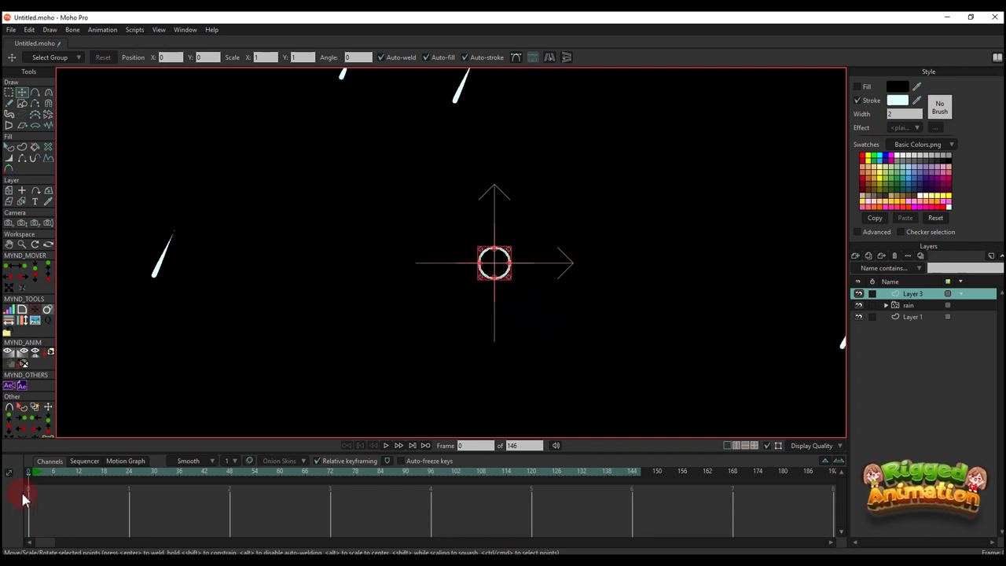
Step: Scale the tiny ring up to a much larger circle at frame 24
left_click(128, 472)
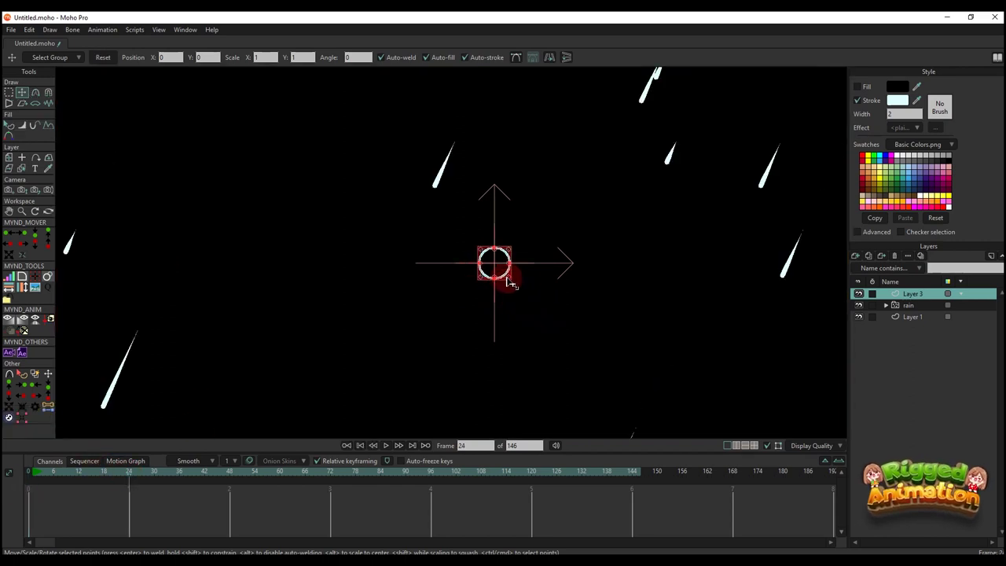
left_click_drag(516, 290, 543, 306)
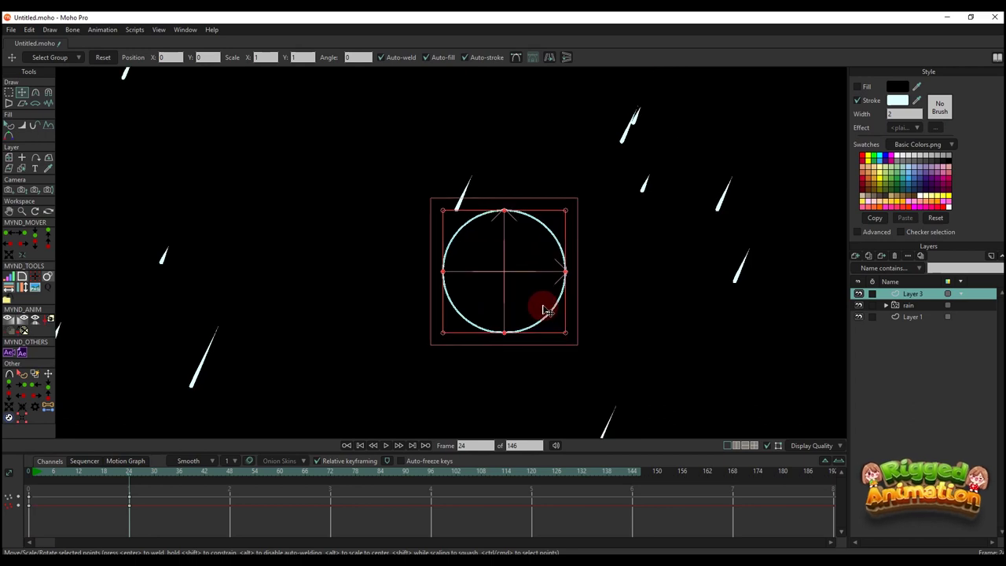
Step: Allow animated layer effects on the ring layer and keyframe its opacity at 100 on frame 6 and 0 on frame 24
left_click(54, 473)
double_click(924, 296)
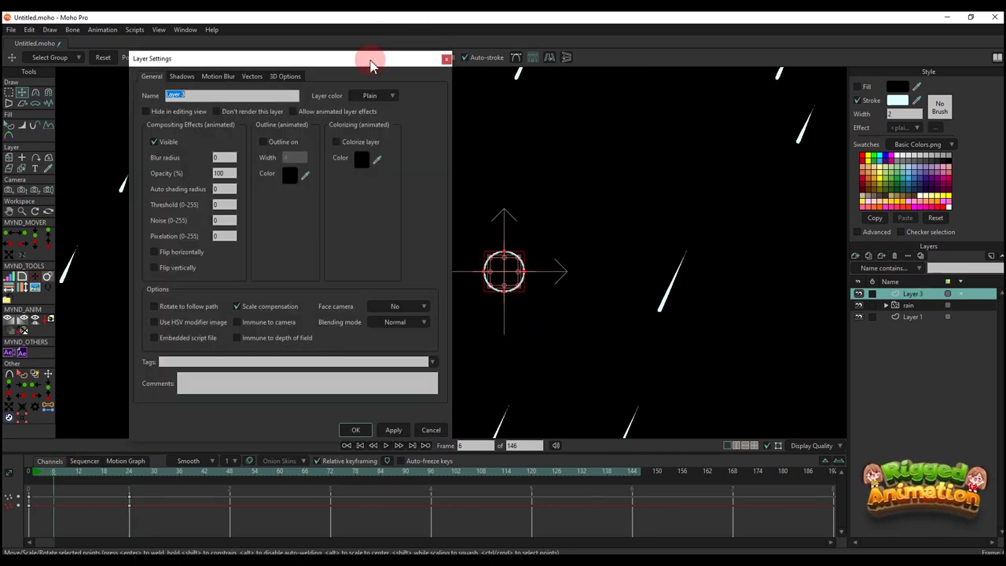
left_click(218, 173)
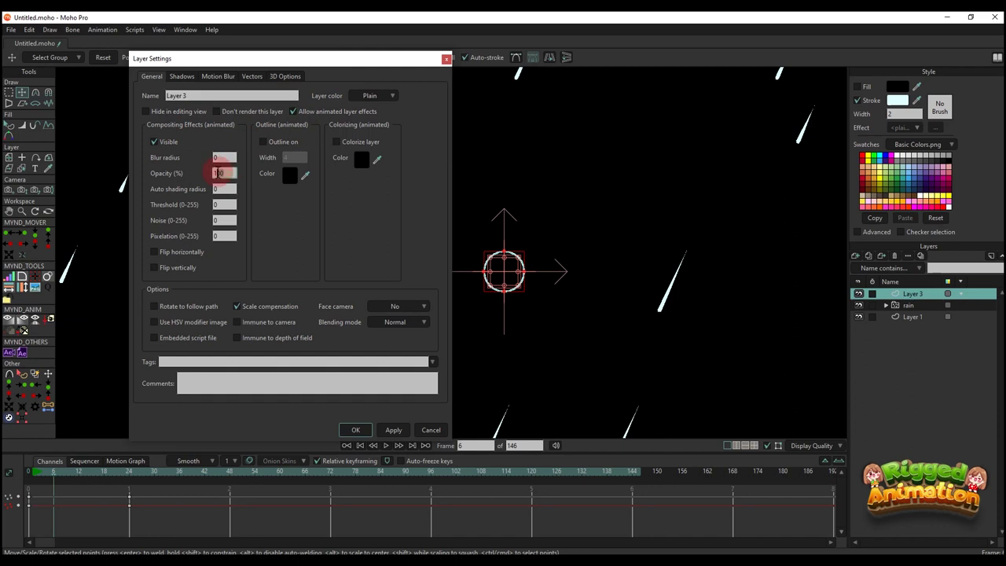
left_click(393, 430)
left_click(214, 206)
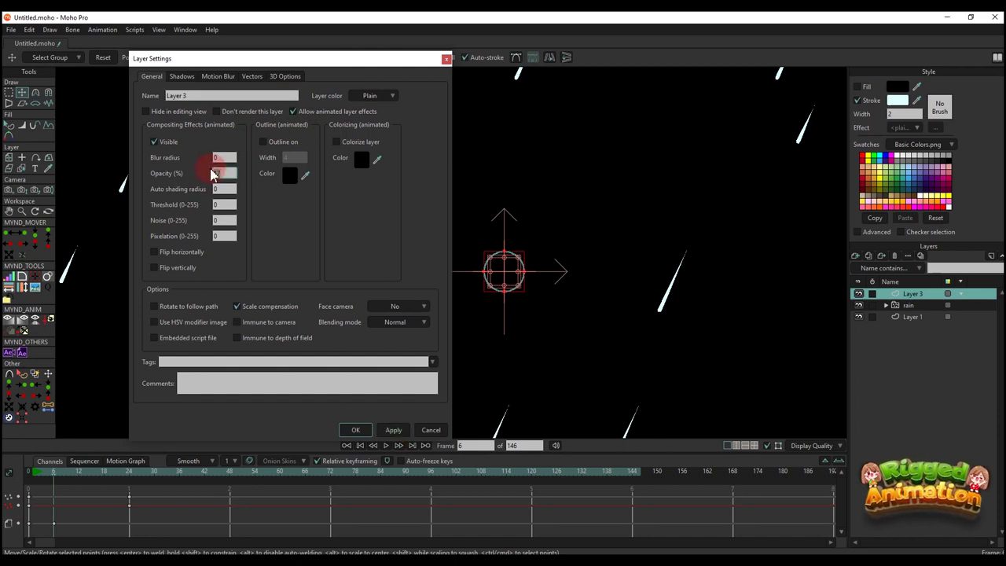
left_click(393, 430)
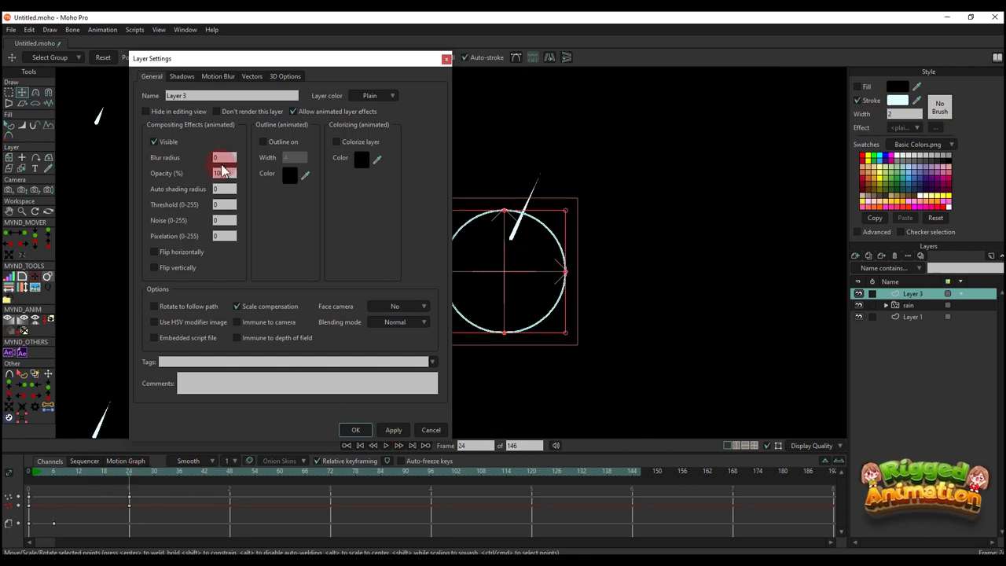
left_click(391, 432)
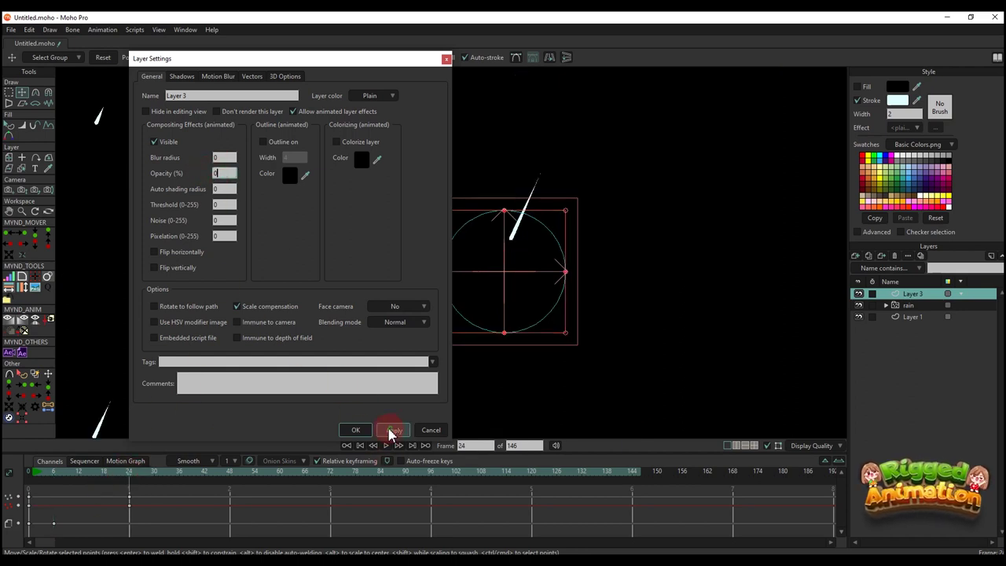
left_click(352, 432)
Step: Play back and scrub the ring's growth and fade-out up to frame 24
left_click(34, 473)
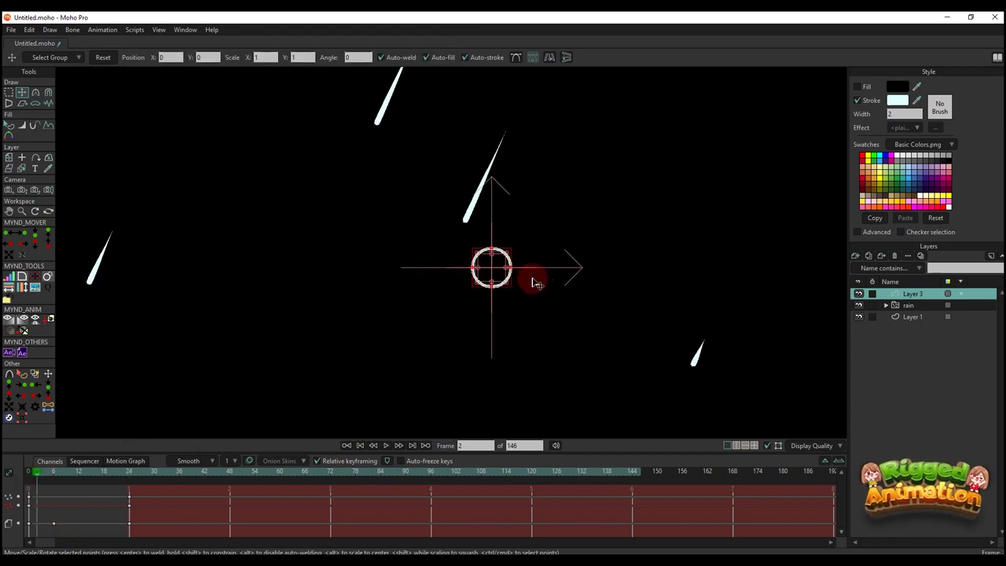
key("q")
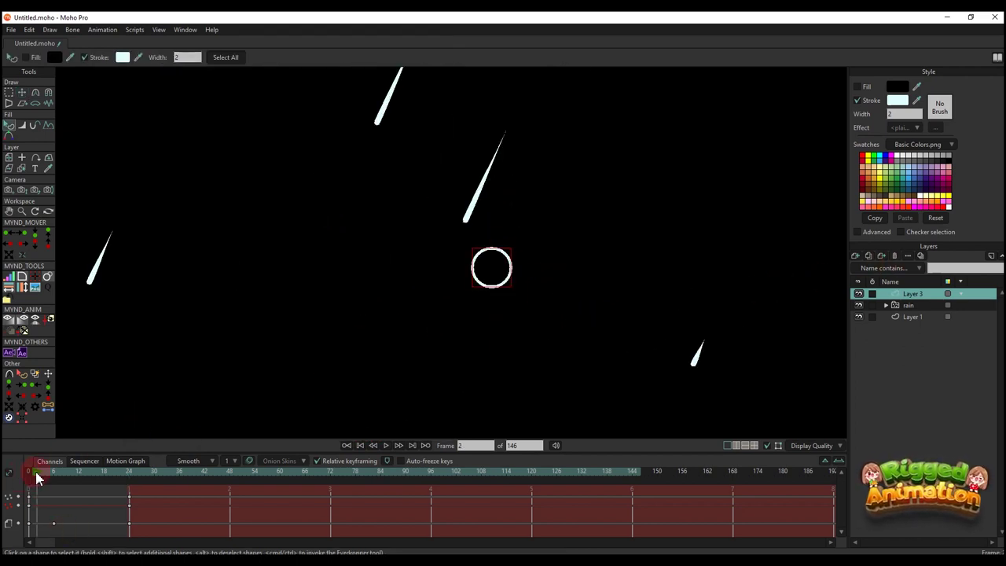
key("space")
left_click(34, 472)
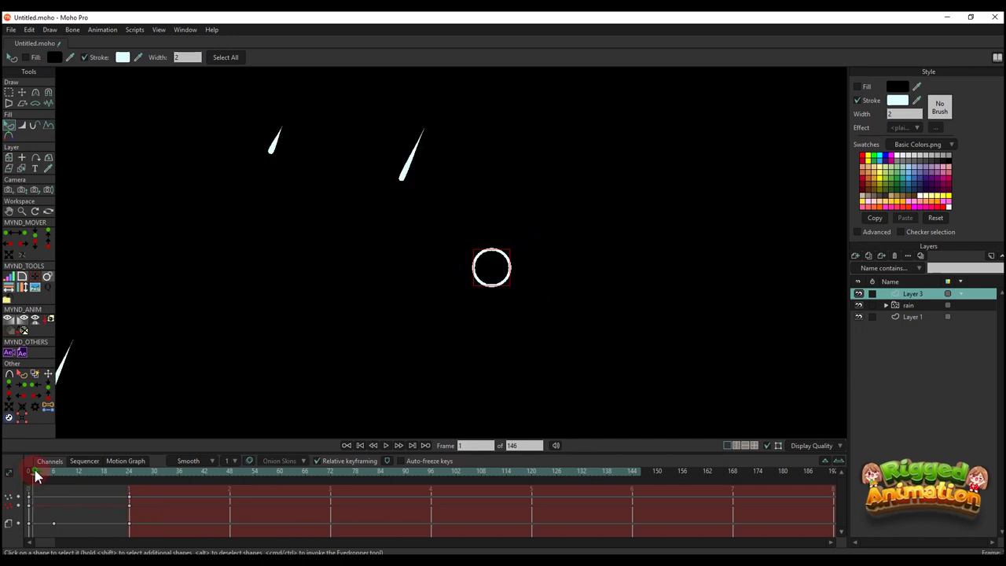
key("space")
left_click_drag(35, 472, 128, 500)
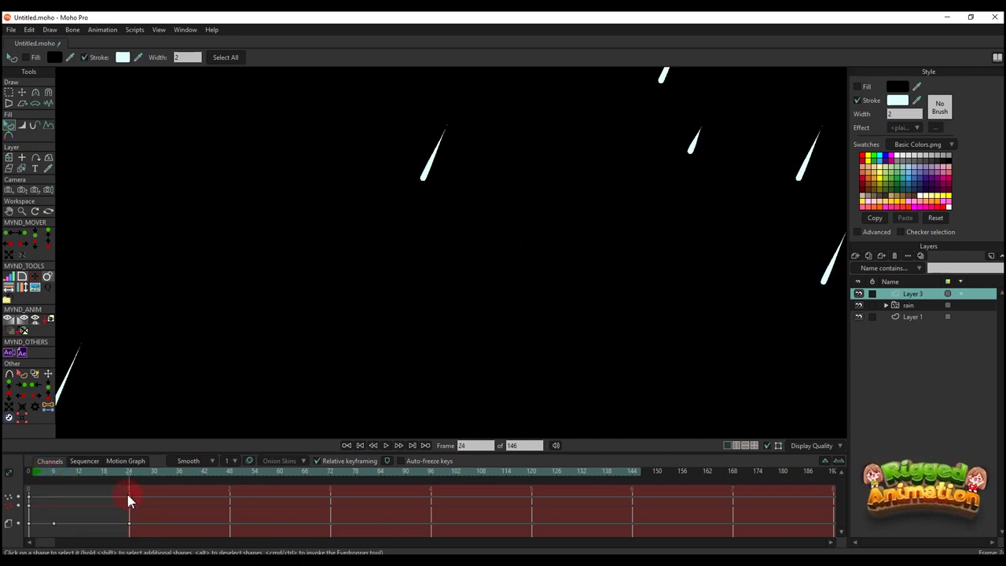
Step: Duplicate the ring layer, shift the duplicate's keyframes from frames 6 and 24 three frames later, and preview the two ripples
left_click(868, 257)
left_click(49, 471)
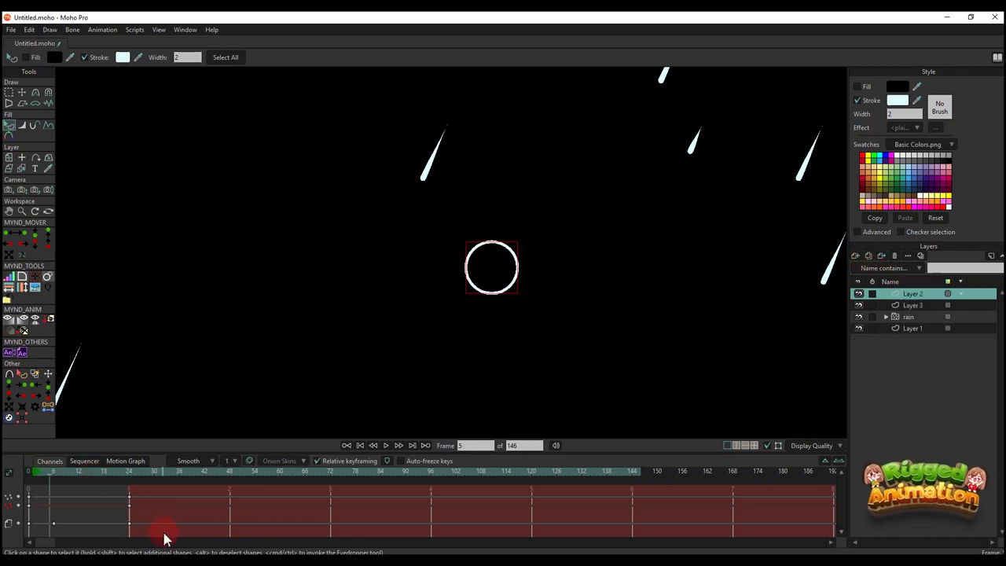
left_click_drag(163, 535, 48, 479)
left_click_drag(58, 523, 64, 522)
left_click(36, 473)
key("space")
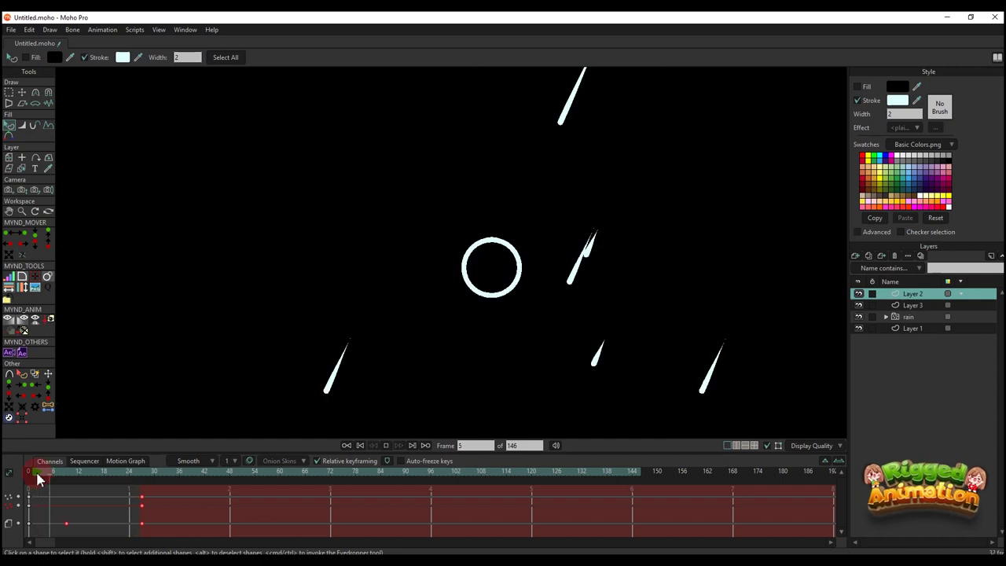
key("space")
Step: Return to frame 0 and add a particle layer above the two ring layers
left_click(909, 306)
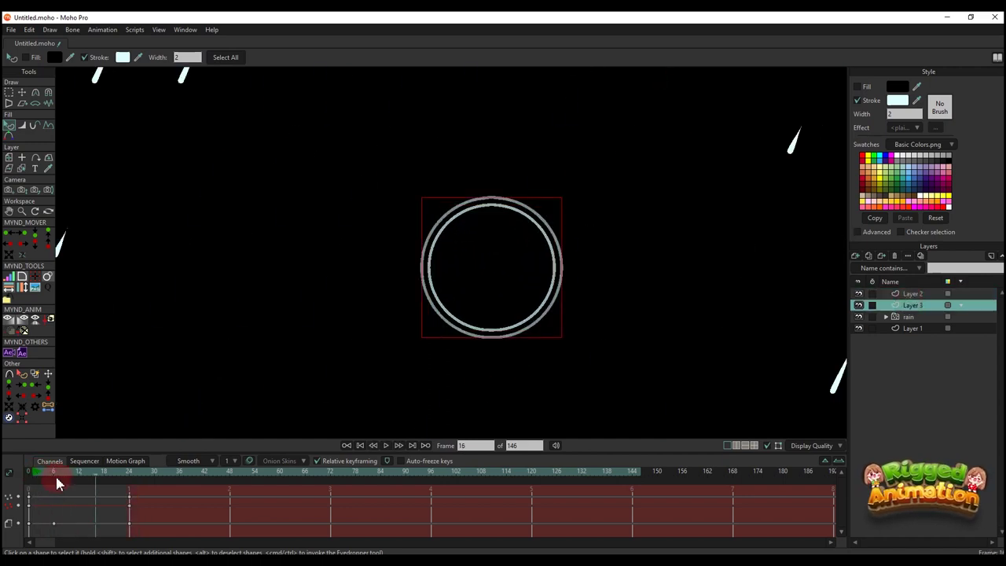
left_click_drag(50, 472, 29, 473)
left_click(912, 294, "ctrl")
right_click(917, 294)
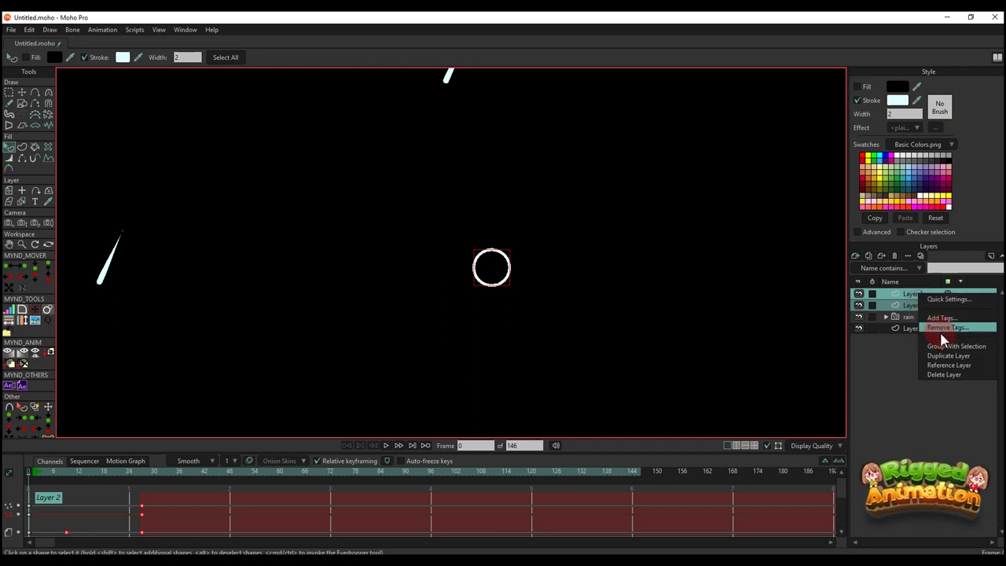
left_click(855, 256)
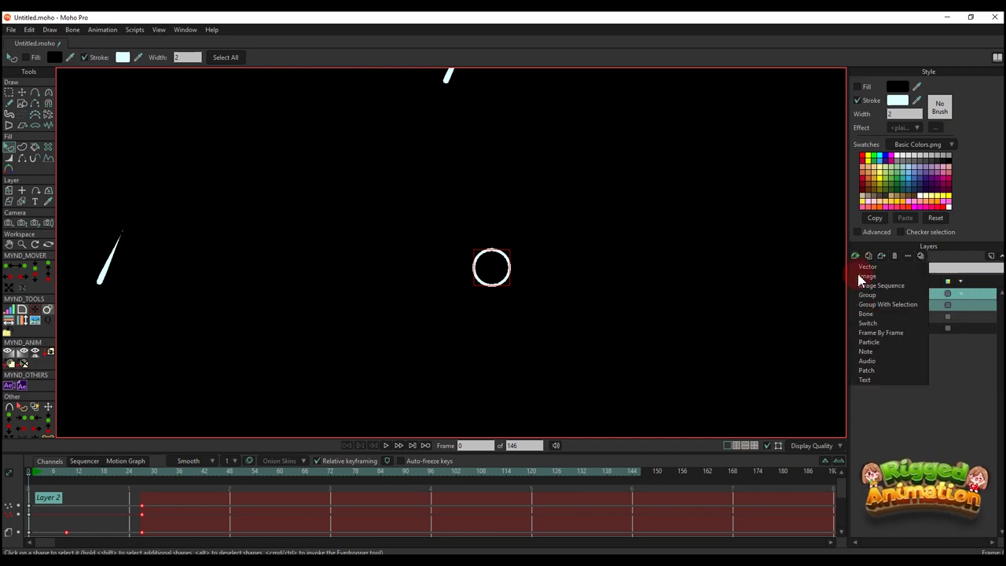
left_click(874, 342)
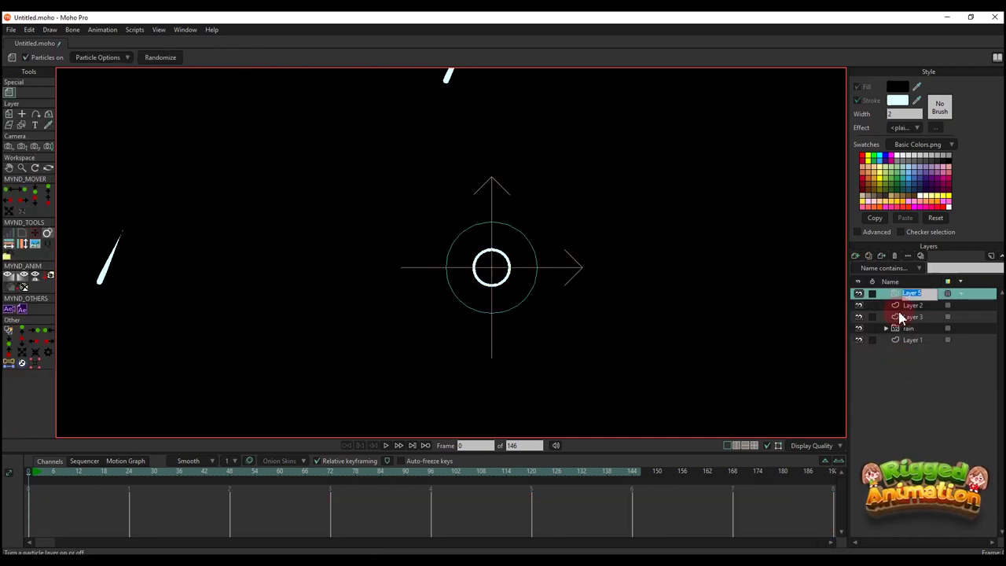
Step: Move both ring layers into the new particle layer and collapse it
left_click(906, 305)
left_click(911, 314, "ctrl")
left_click_drag(910, 301, 907, 294)
left_click(886, 294)
Step: Play back the ring particles to check how they are emitted, and return to frame 0
scroll(542, 297, "down", 2)
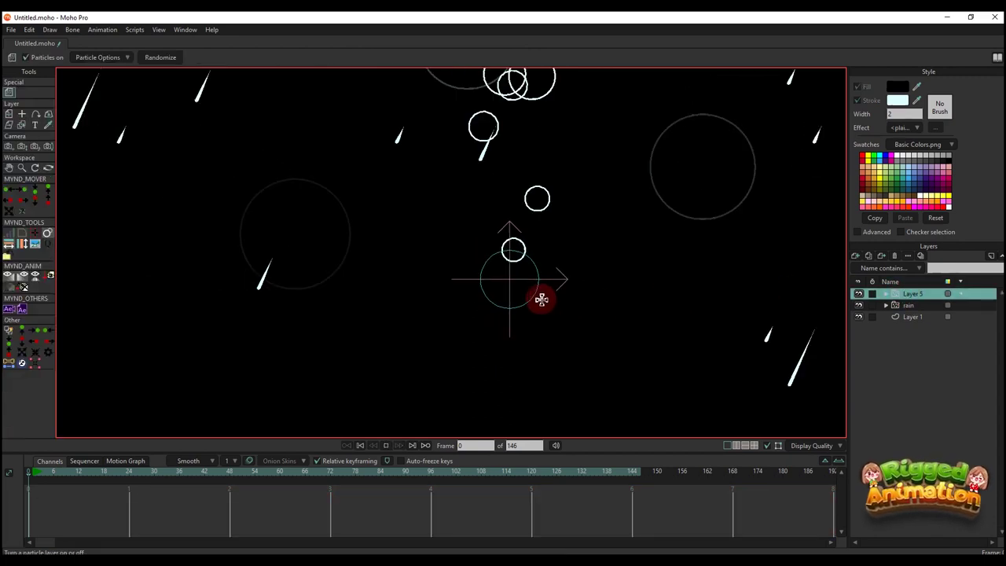
key("space")
scroll(540, 272, "down", 2)
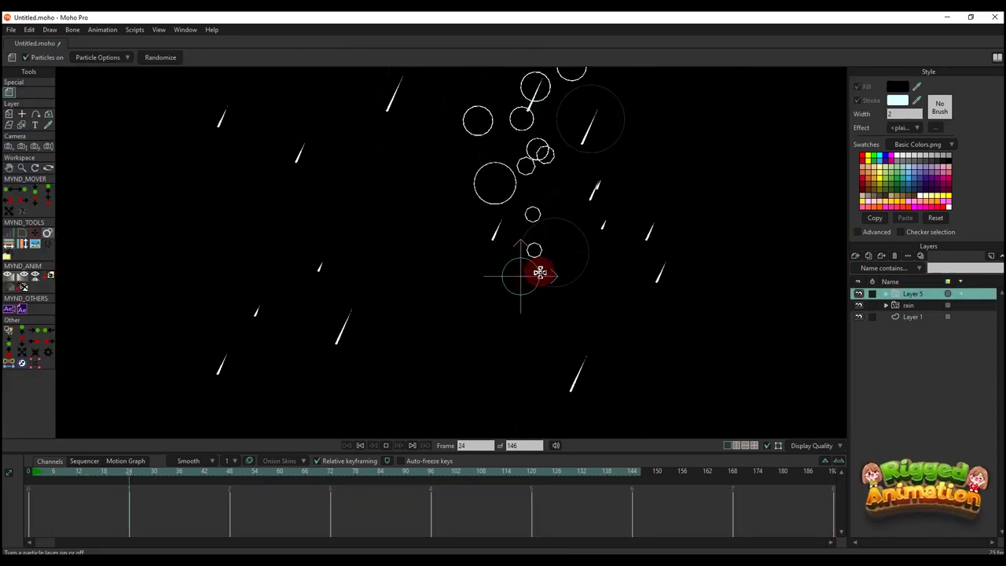
left_click(28, 474)
scroll(331, 308, "up", 2)
left_click_drag(514, 207, 442, 252)
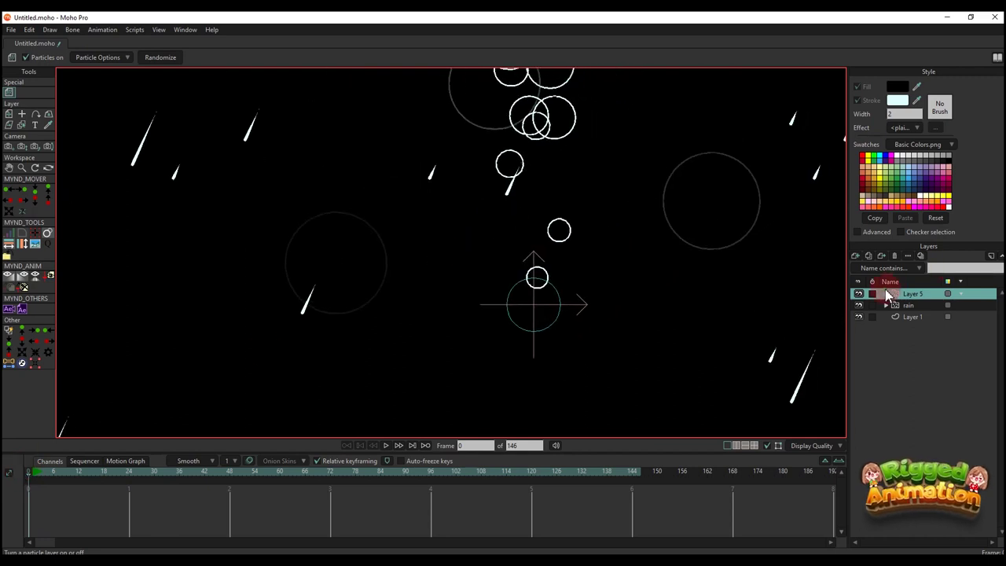
Step: Group the two ring layers together inside the particle layer, preview the result and return to frame 0
left_click(885, 294)
left_click(916, 317)
left_click(920, 306, "shift")
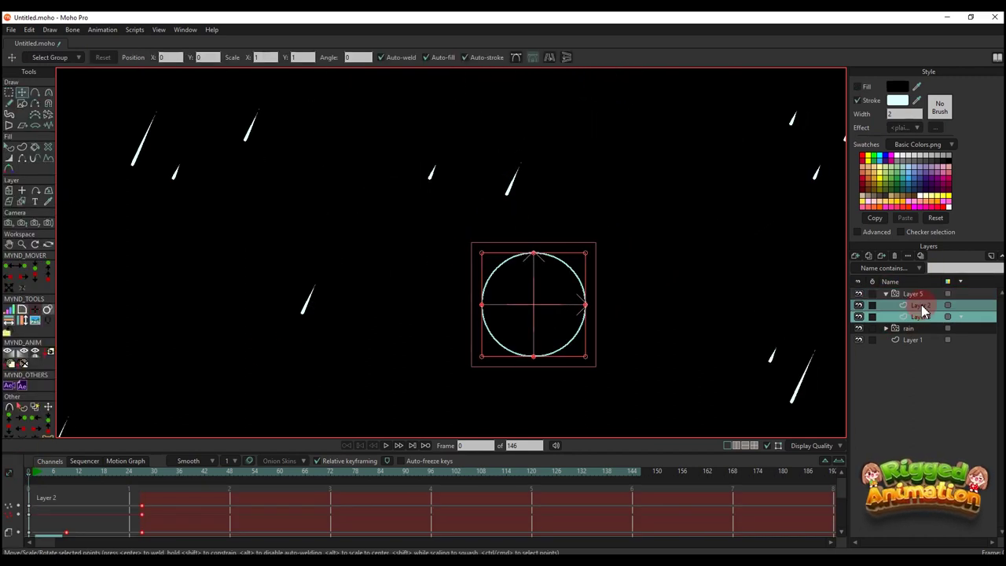
right_click(921, 306)
left_click(959, 358)
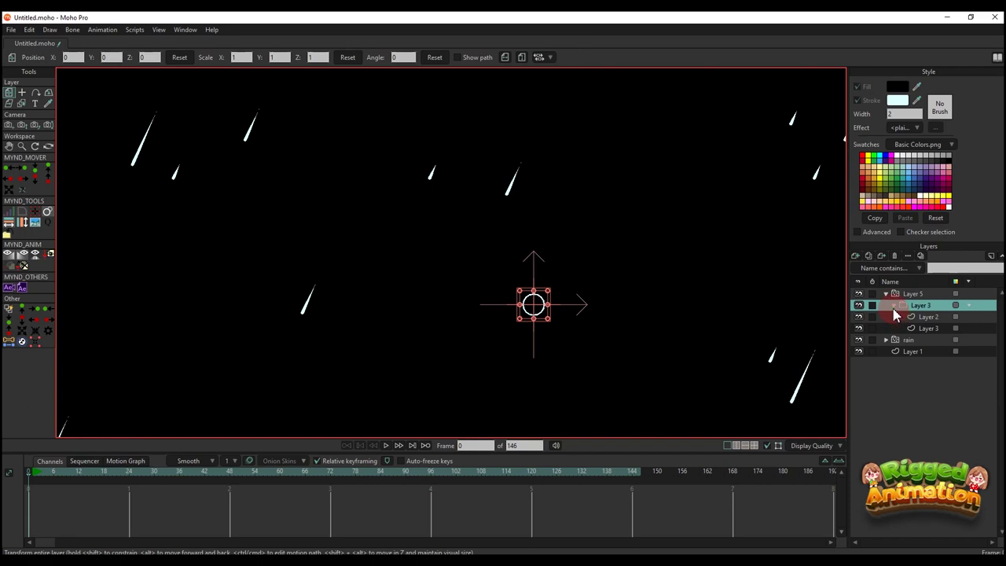
left_click(895, 306)
key("space")
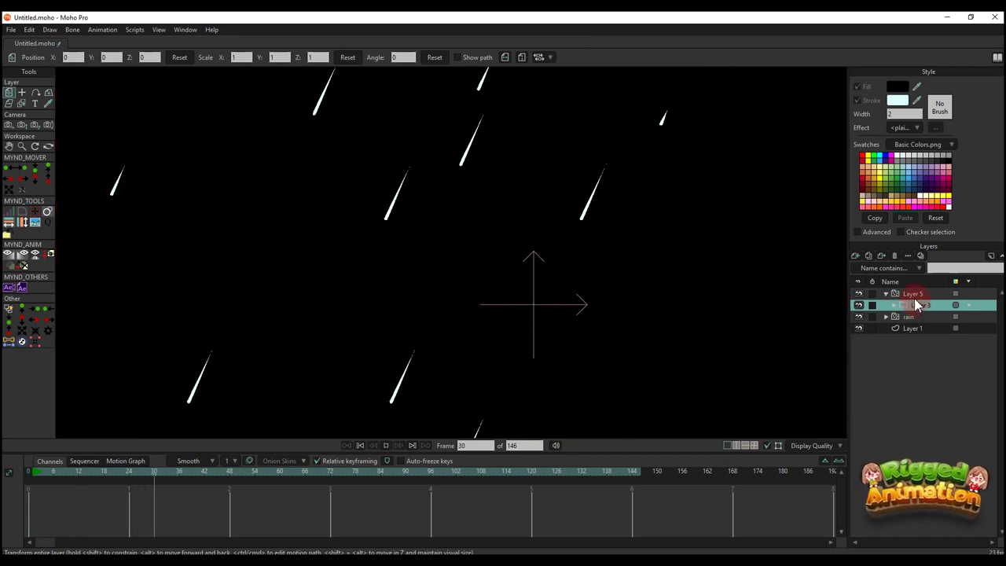
left_click(332, 390)
mouse_move(31, 475)
left_mouse_down()
mouse_move(115, 482)
mouse_move(28, 477)
left_mouse_up()
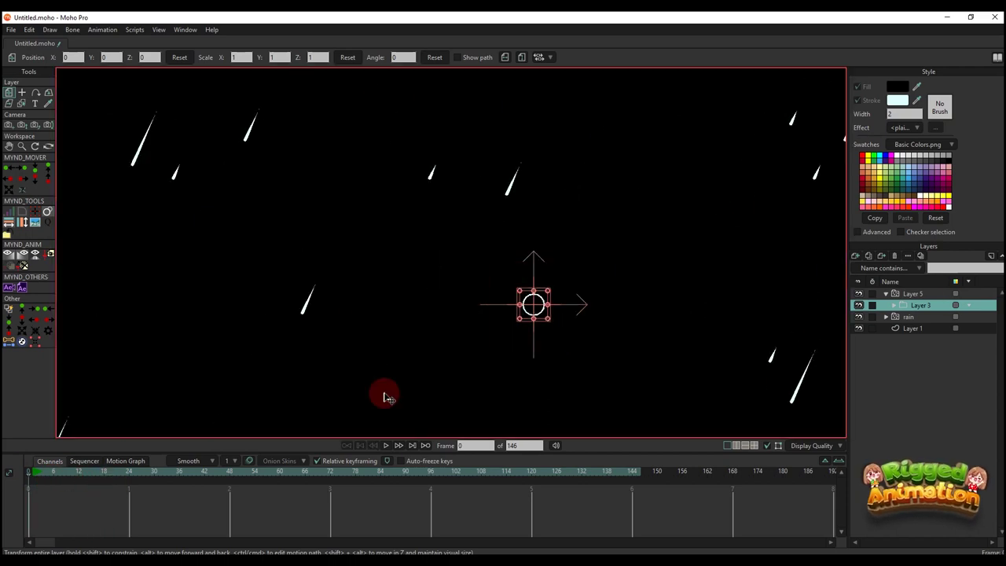
Step: Scale the duplicate ring down at frame 0 so it sits as a smaller ring inside the original
left_click(894, 306)
left_click(921, 321)
scroll(377, 368, "up", 3)
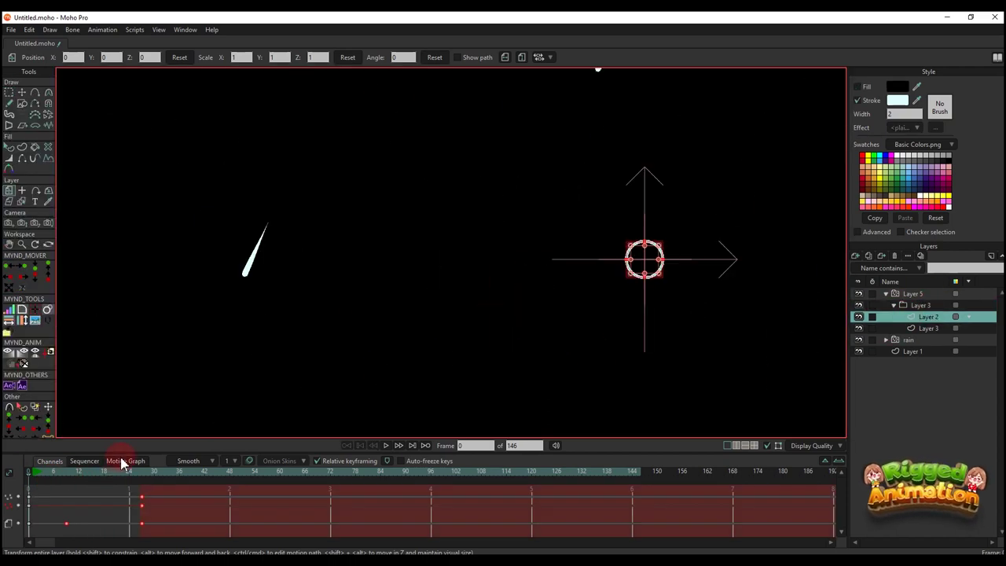
key("t")
scroll(689, 271, "up", 6)
left_click_drag(649, 294, 613, 257)
Step: Try a stroke width of 1 on the inner ring and scrub through its animation
type("q")
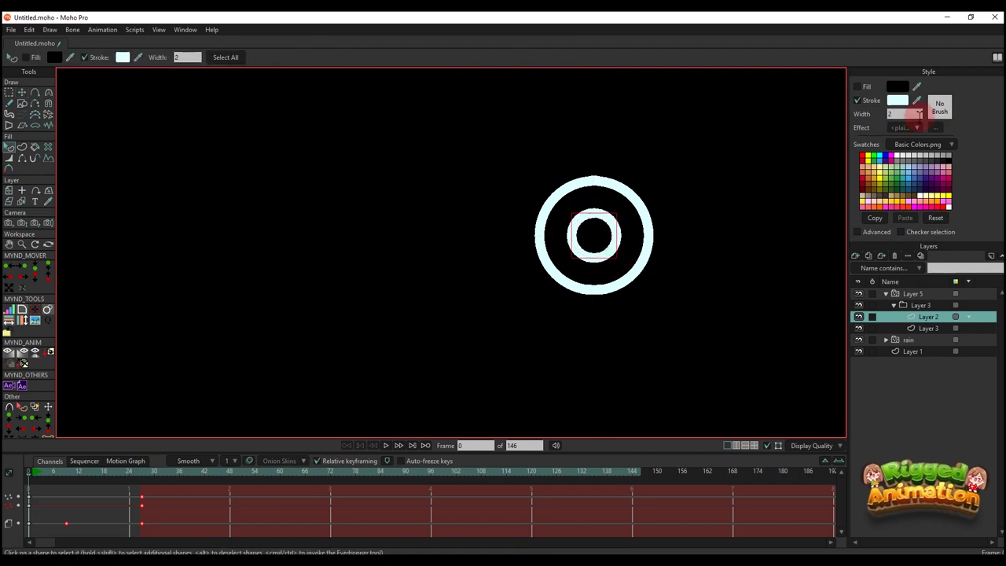
type("1")
key("Return")
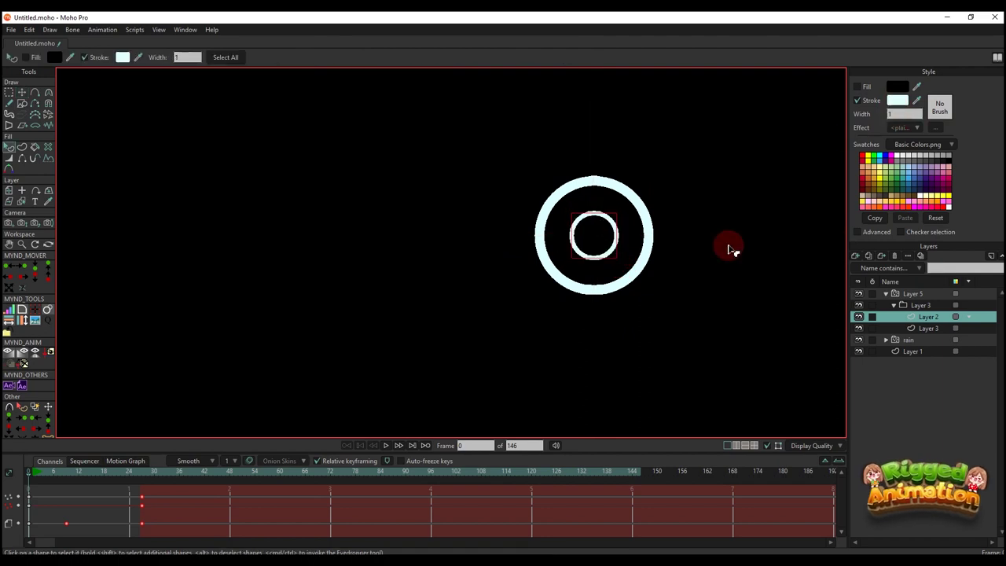
left_click(731, 247)
left_click_drag(33, 470, 142, 503)
left_click(30, 473)
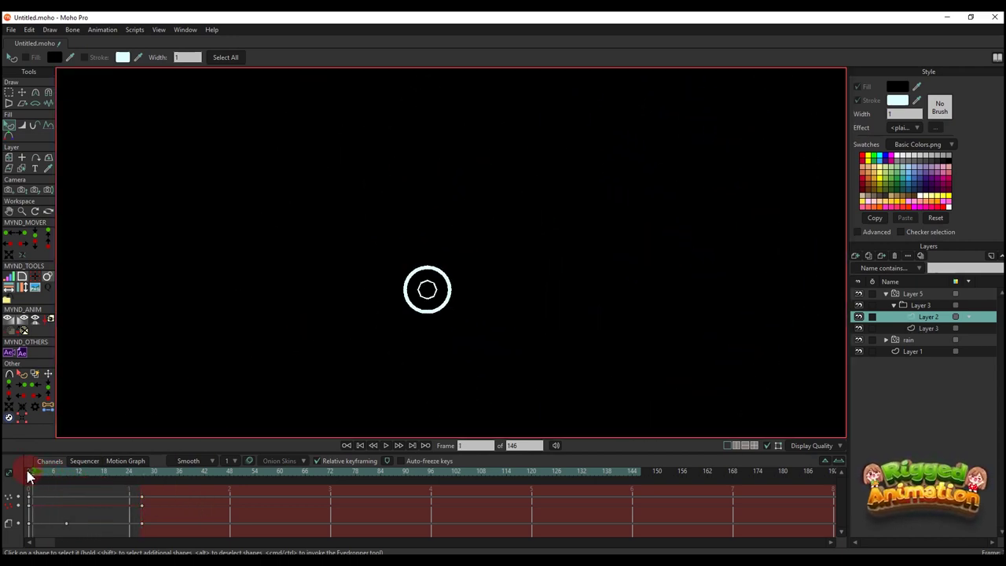
Step: Set the inner ring's stroke width to 2 and preview the double ripple
left_click(482, 300)
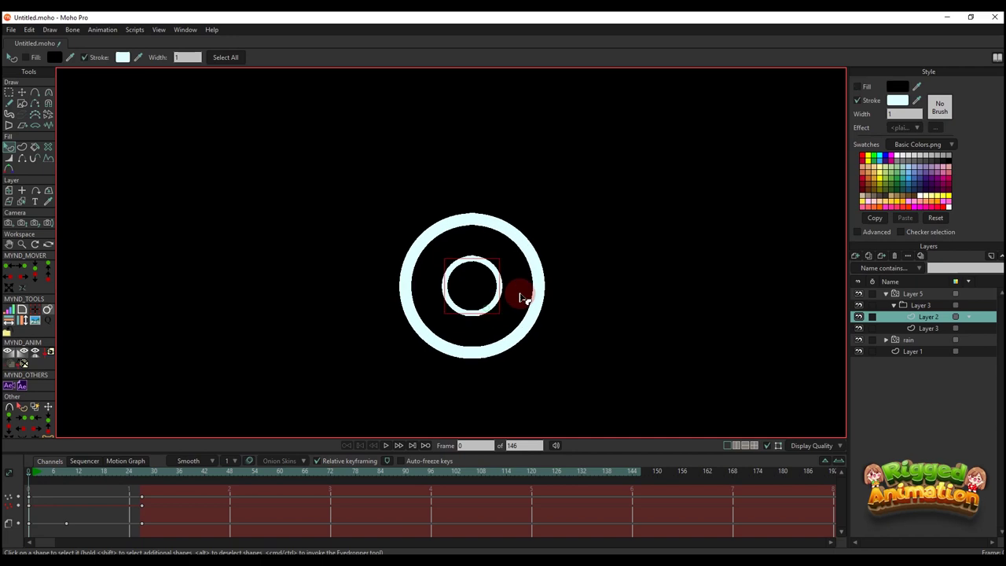
left_click(911, 114)
scroll(593, 282, "down", 7)
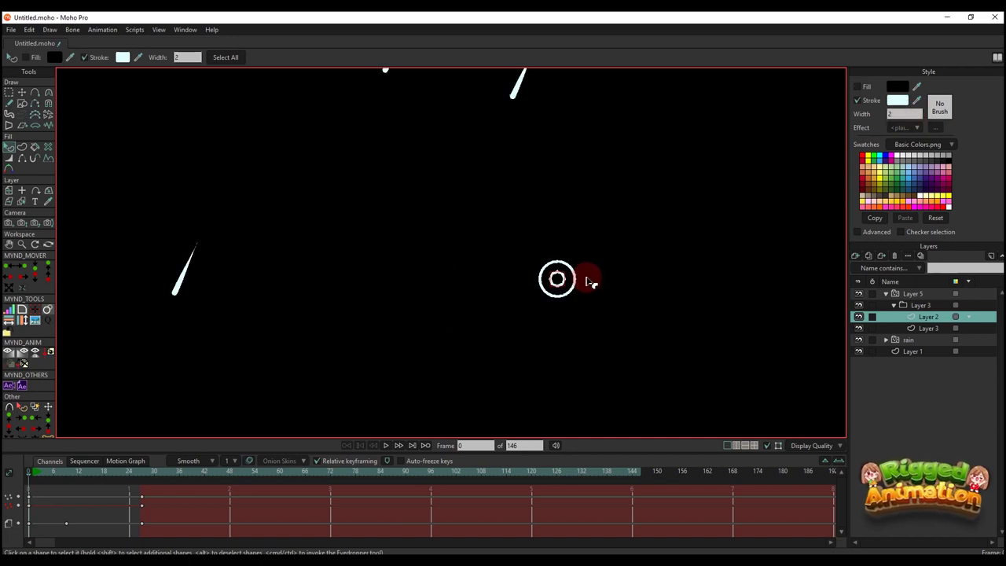
key("space")
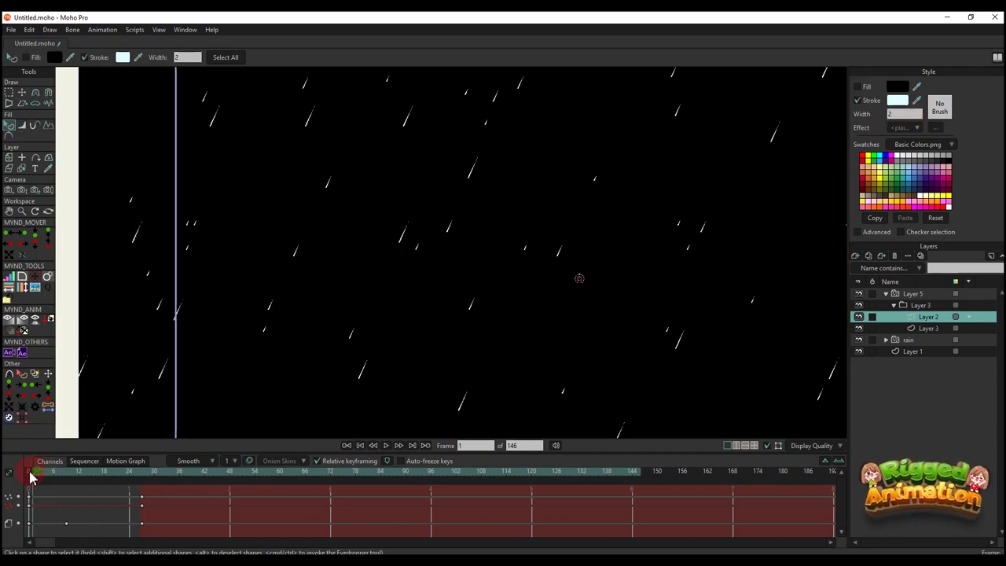
scroll(608, 295, "up", 5)
left_click_drag(28, 473, 29, 476)
key("space")
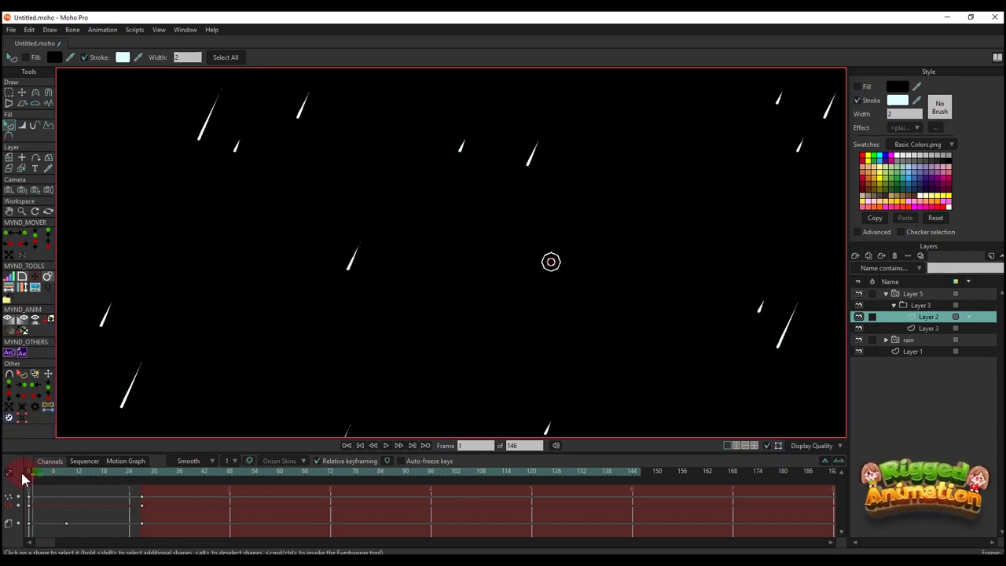
Step: Select and collapse the ripple particle layer, and play back its particles across the whole frame
left_click(912, 293)
left_click(885, 294)
key("space")
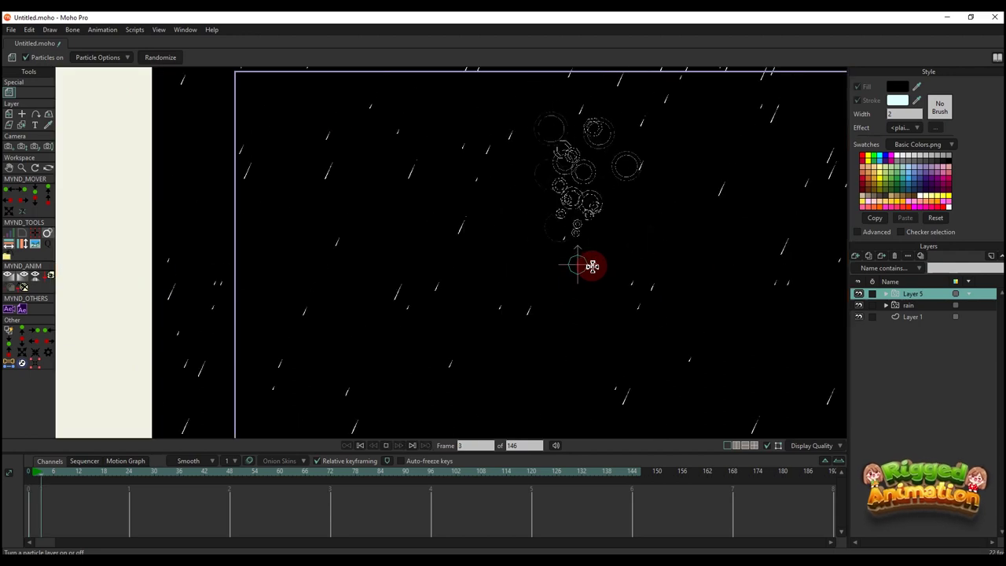
scroll(622, 284, "down", 2)
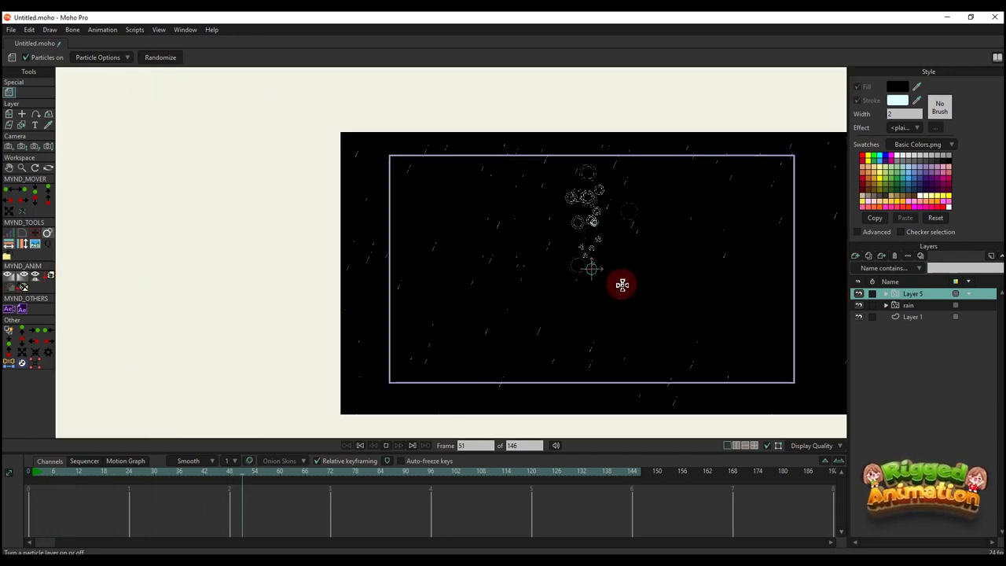
scroll(623, 286, "up", 2)
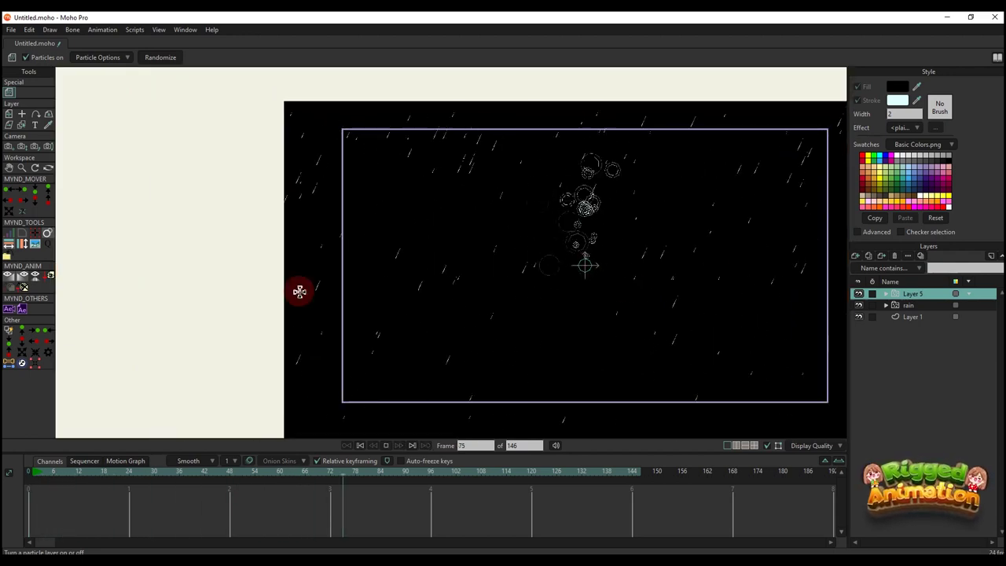
Step: Set the ripple particles' velocity, direction spread and acceleration rate to 0
left_click(101, 57)
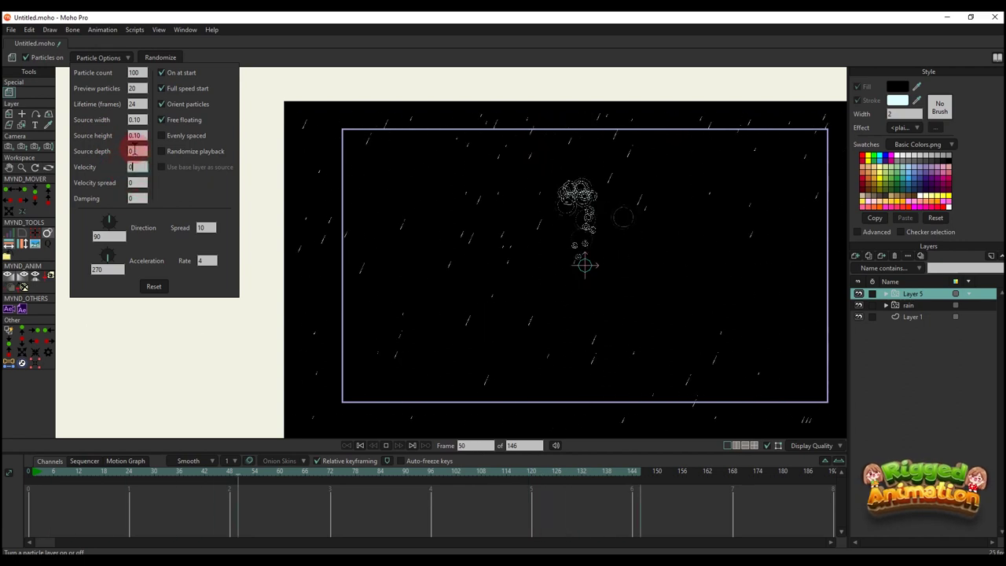
left_click(206, 227)
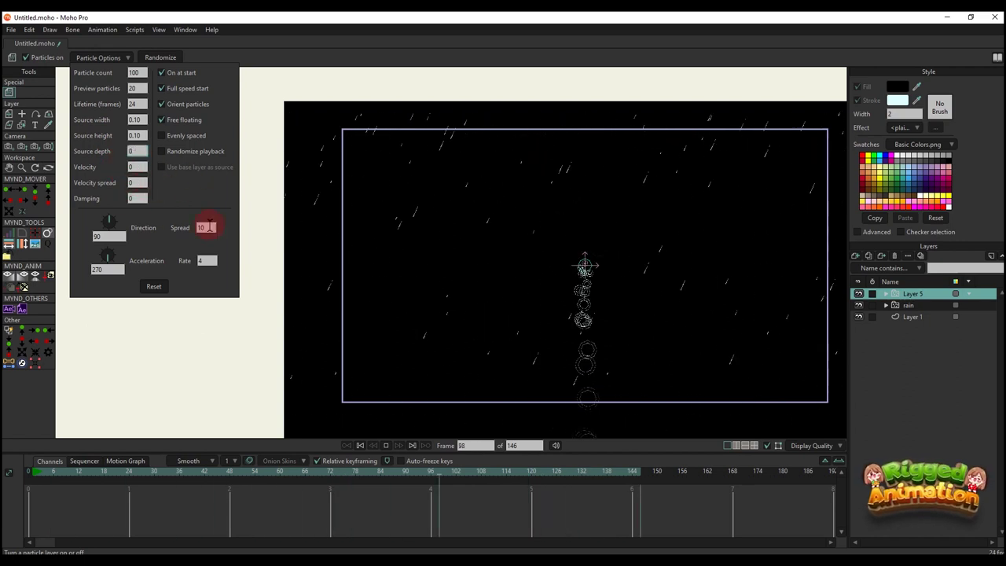
type("0")
left_click(201, 265)
type("0")
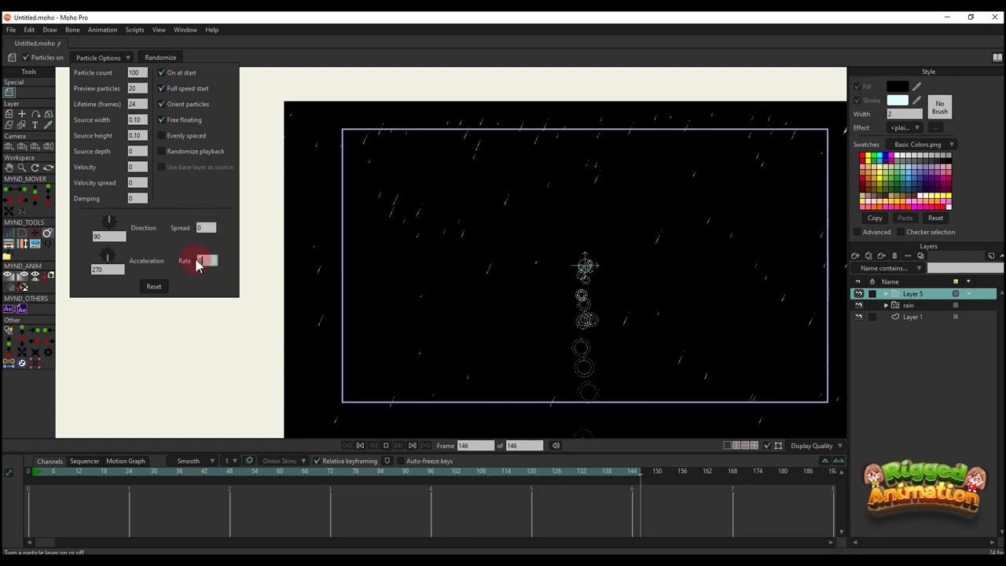
Step: Set the ripple source to 3.85 wide and 0.85 high, with particle count and preview particles both at 50
left_click(138, 151)
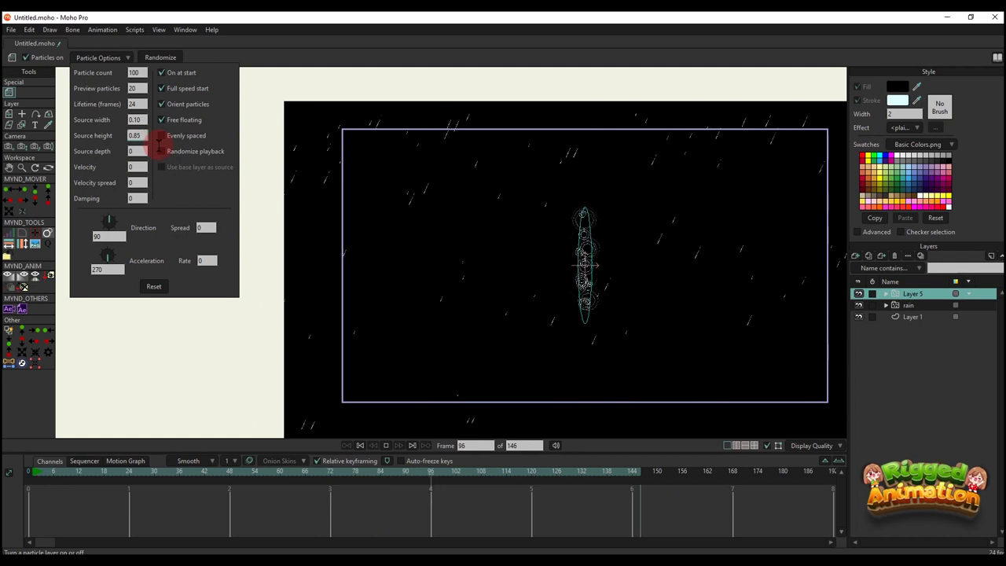
type("3.85")
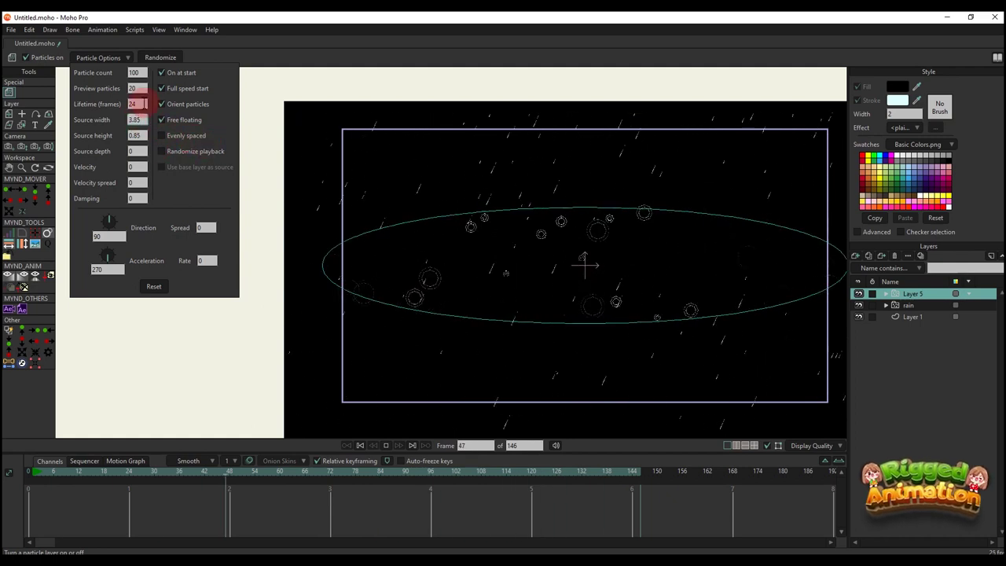
left_click_drag(139, 90, 128, 87)
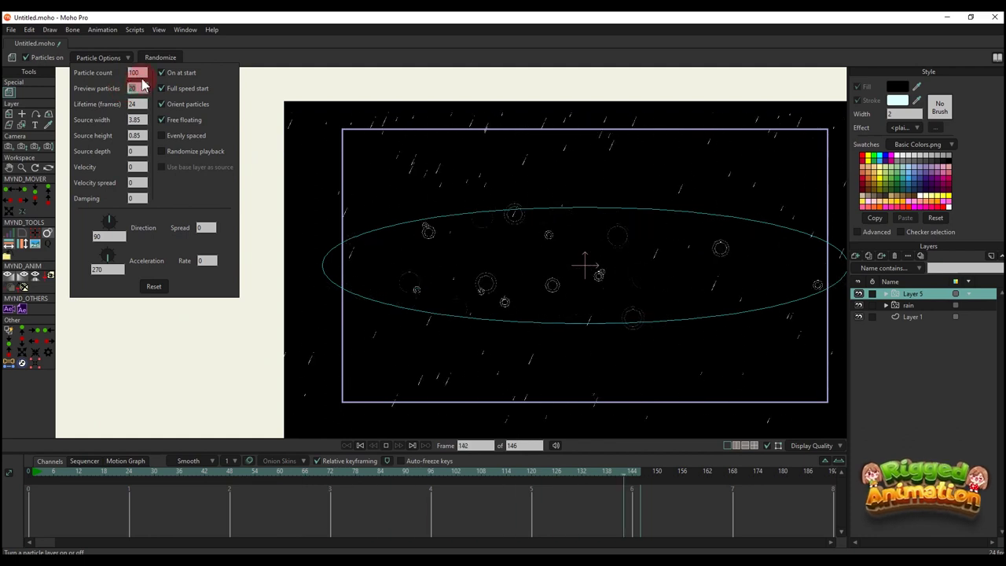
left_click(135, 72)
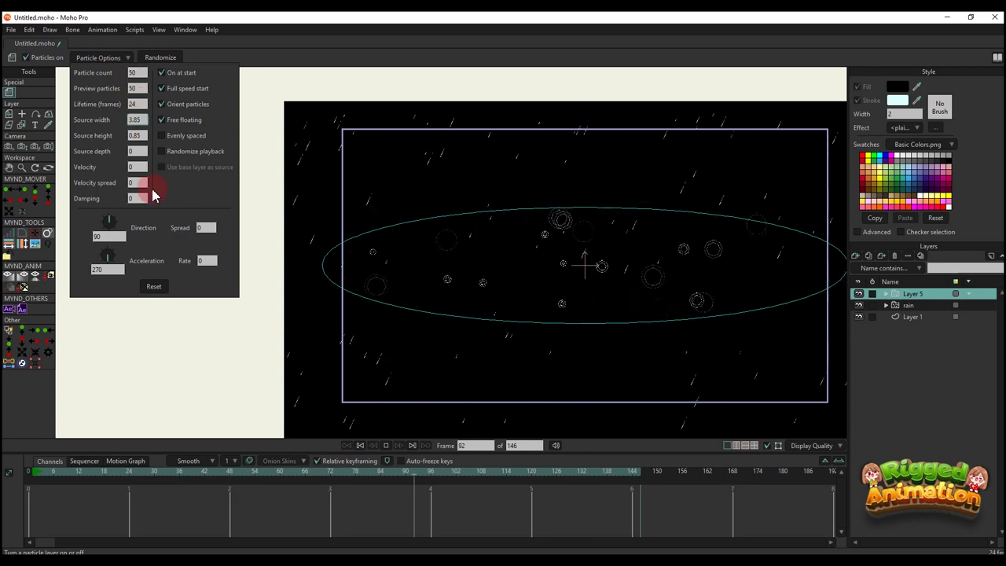
Step: Enlarge the ripple particle source to width 4.60 and height 2.35, then preview the ripples over the whole frame
left_click(135, 119)
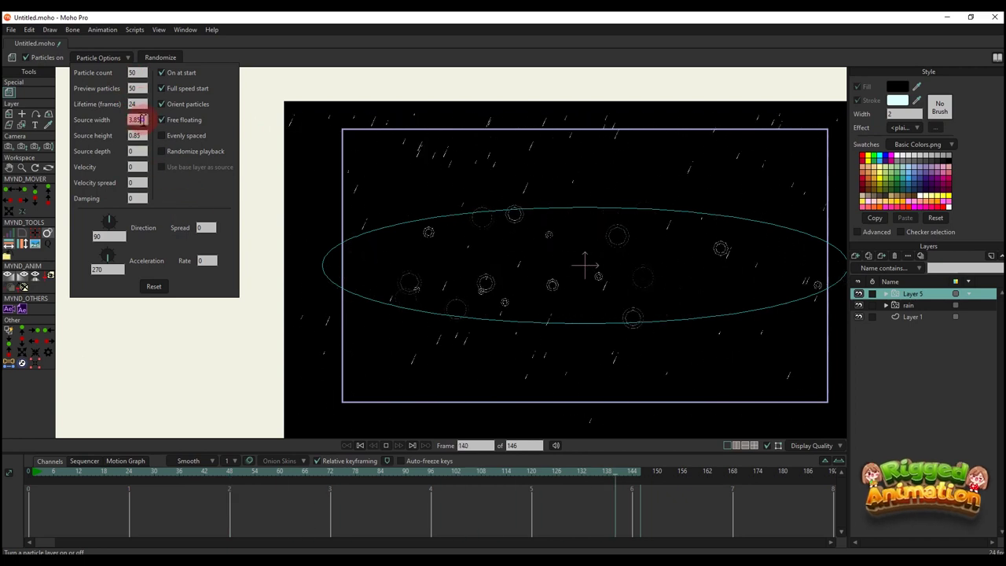
type("4.6")
key("Return")
type("2.35")
key("Return")
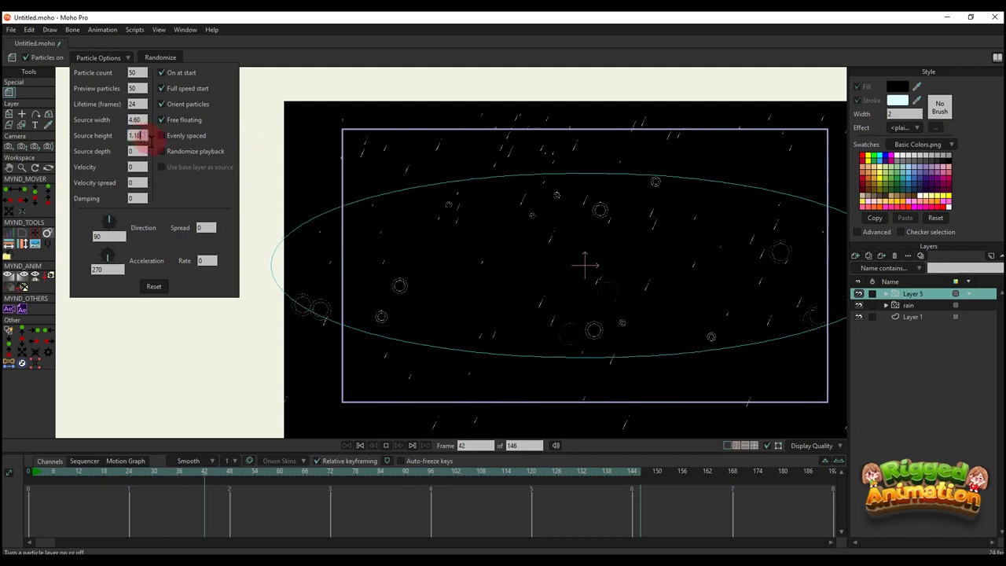
scroll(472, 202, "up", 4)
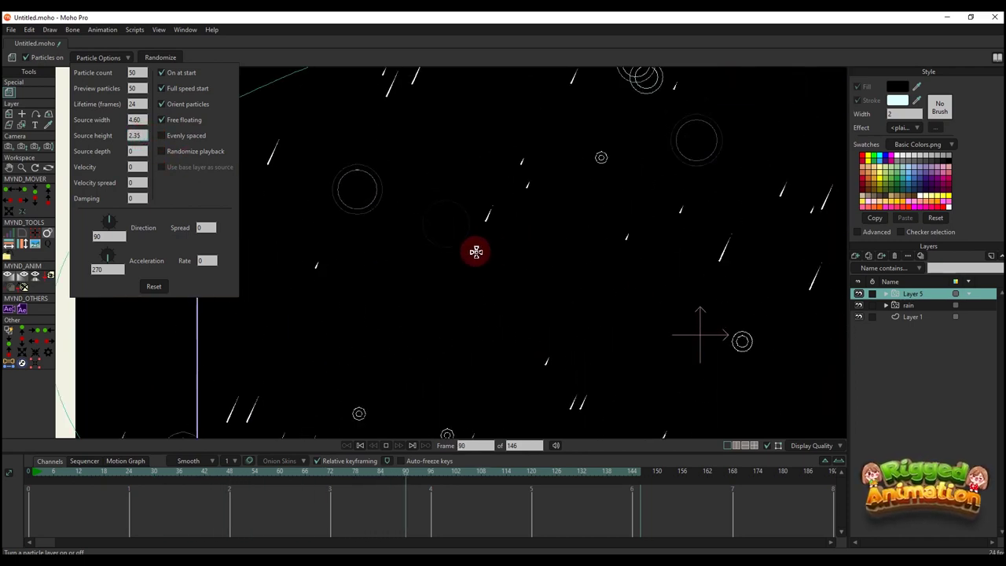
scroll(457, 261, "down", 4)
left_click(71, 474)
left_click_drag(78, 481, 8, 431)
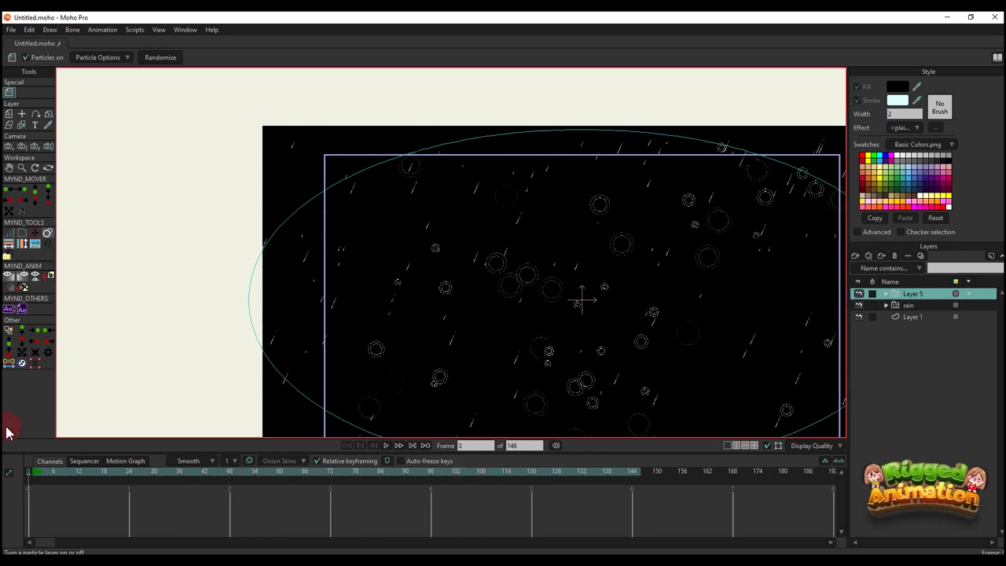
scroll(549, 320, "down", 3)
scroll(550, 319, "up", 2)
left_click_drag(552, 308, 505, 271)
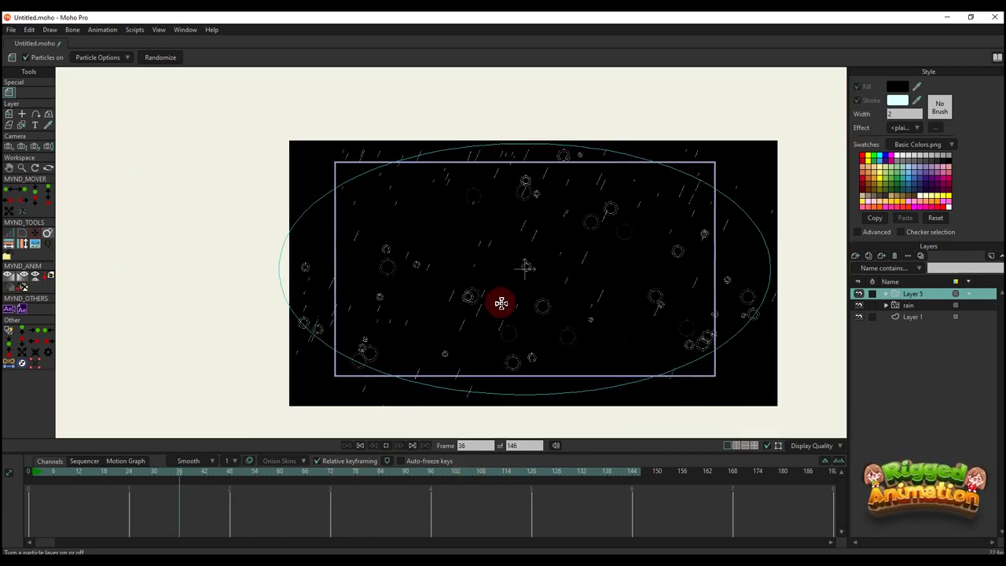
left_click(27, 473)
Step: Move the ripple particle layer down to about Y -0.7918 at frame 0
left_click_drag(272, 352, 264, 338)
key("m")
scroll(540, 245, "up", 2)
scroll(517, 258, "down", 1)
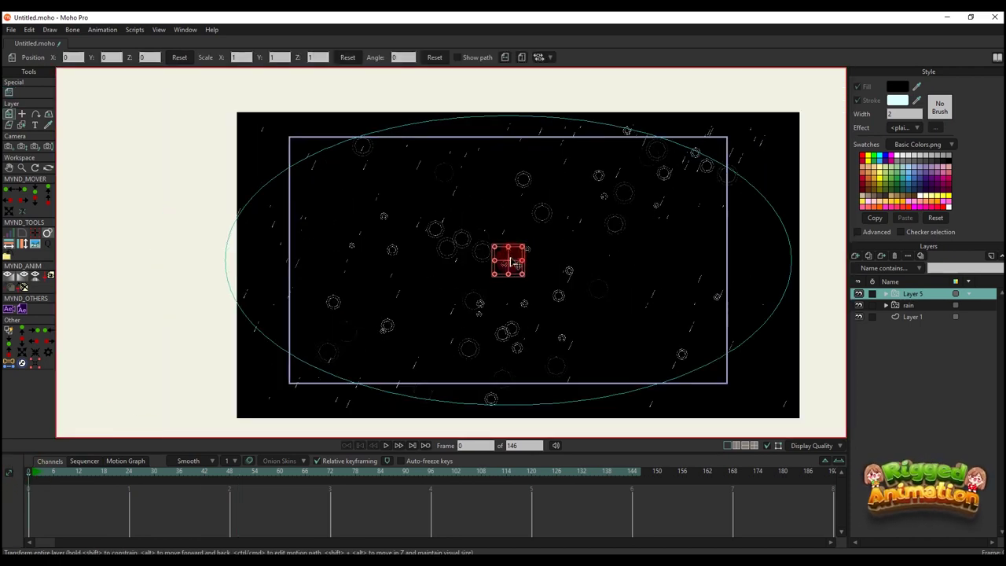
left_click_drag(511, 262, 512, 359)
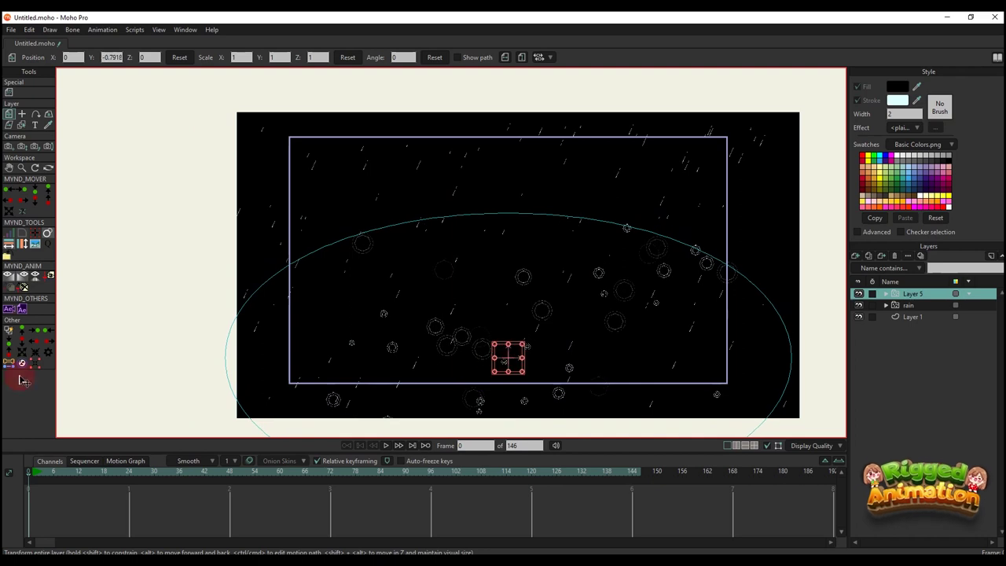
Step: Rotate the ripple layer in 3D to about -88.98 degrees around X so it lies flat like ground, and preview it
left_click(48, 114)
left_click_drag(426, 293, 464, 142)
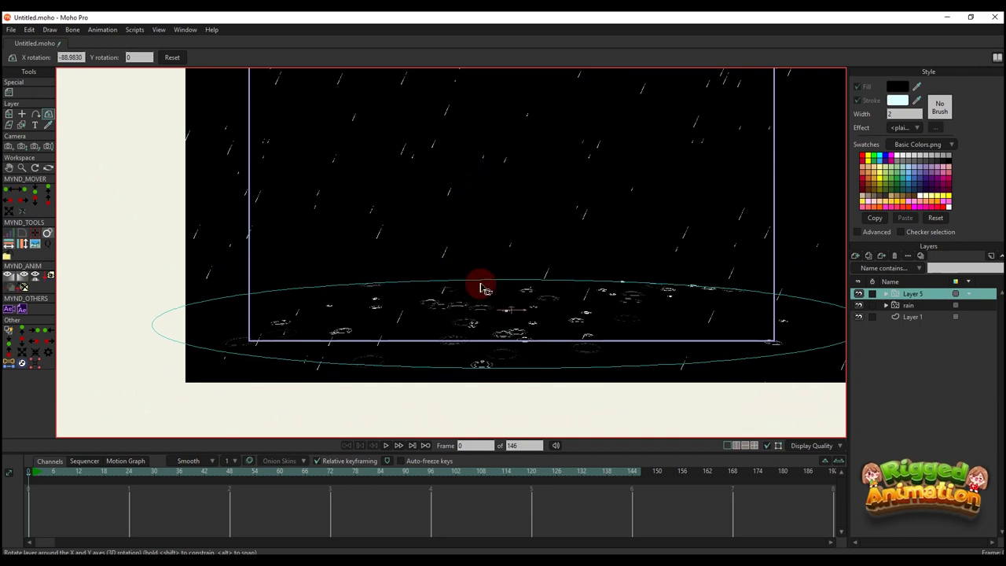
left_click_drag(481, 288, 455, 287)
key("space")
scroll(430, 363, "up", 5)
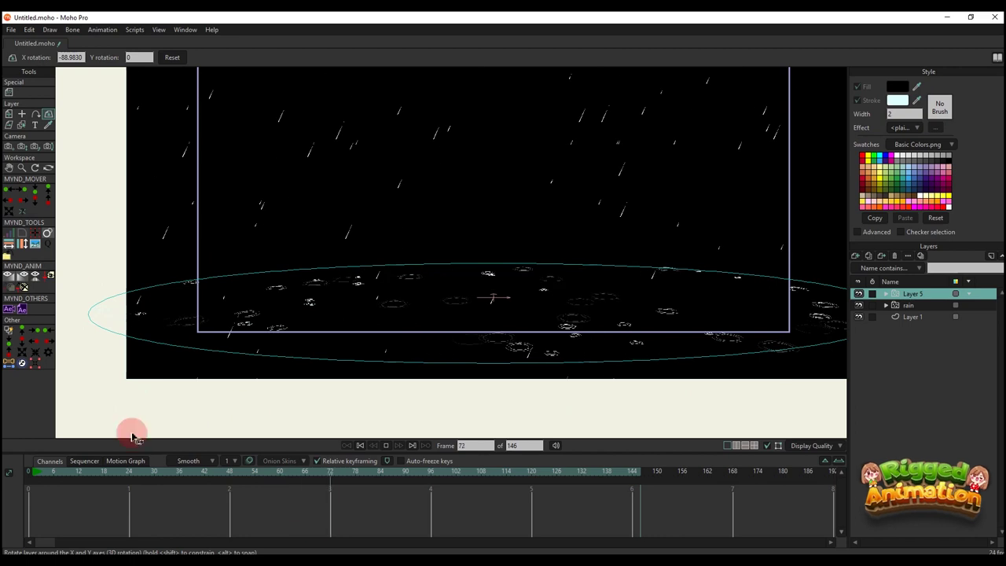
left_click(26, 471)
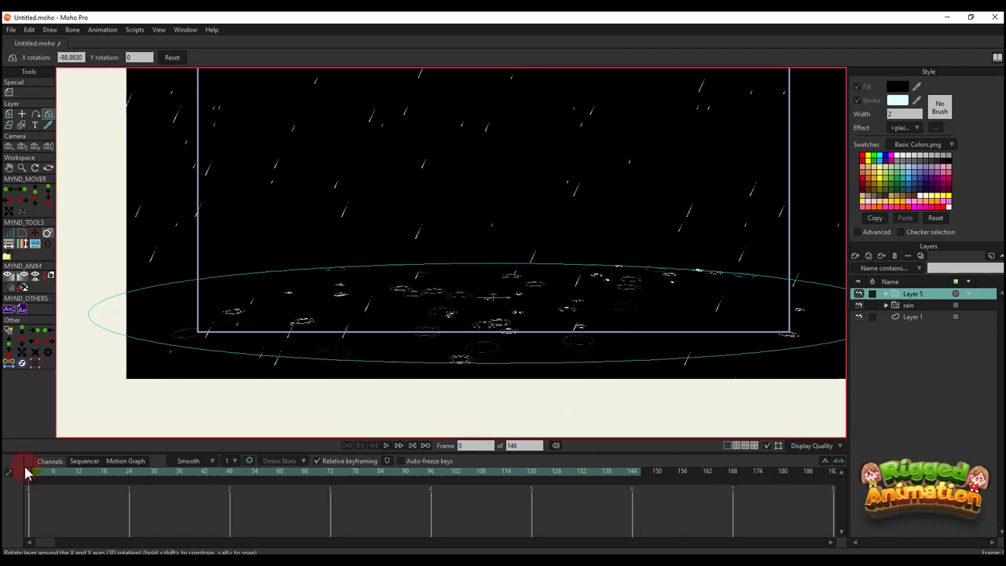
Step: Duplicate the flattened ripple layer, scale the copy uniformly to about 0.5233, and play back both layers
left_click(869, 258)
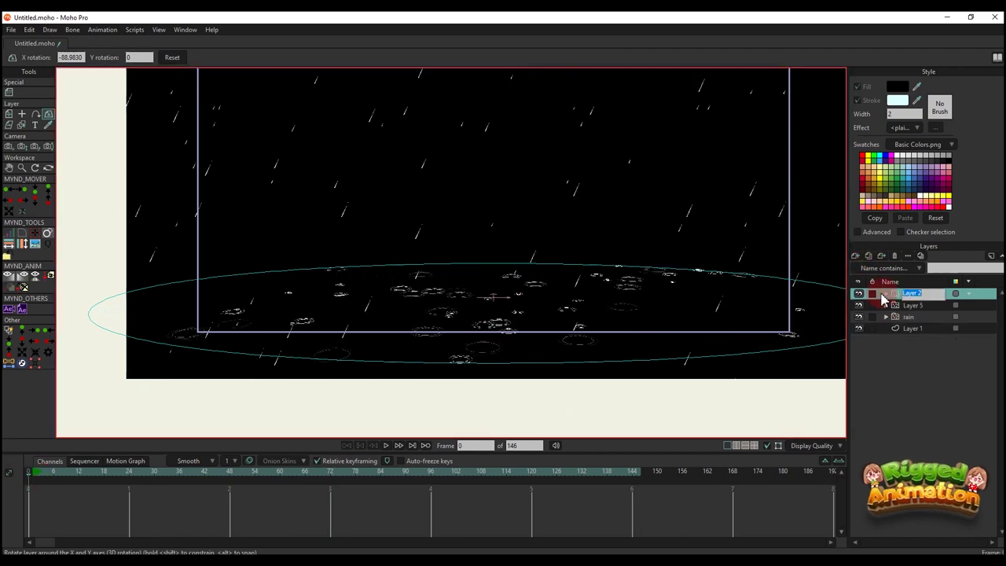
left_click_drag(603, 318, 595, 299)
key("m")
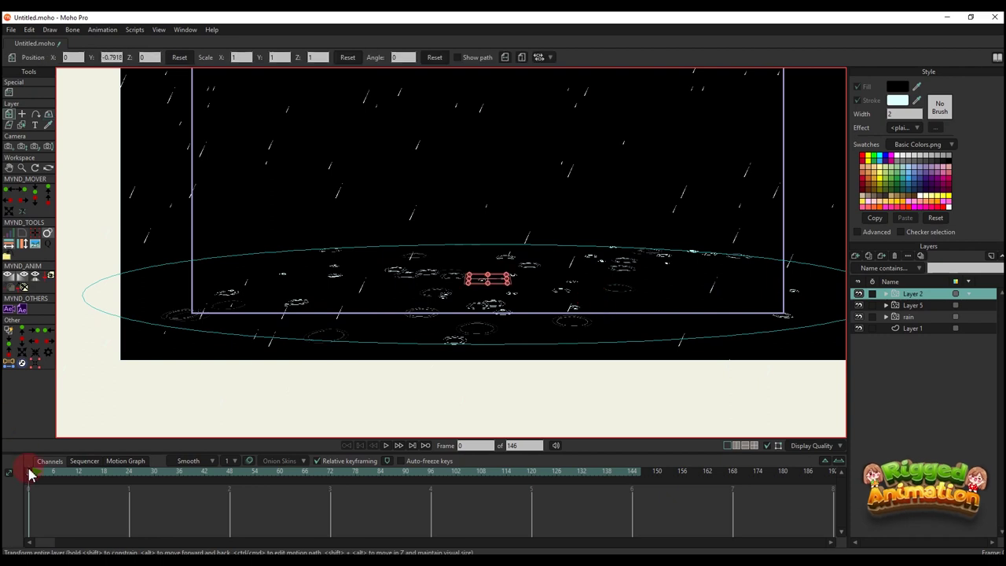
scroll(483, 274, "up", 5)
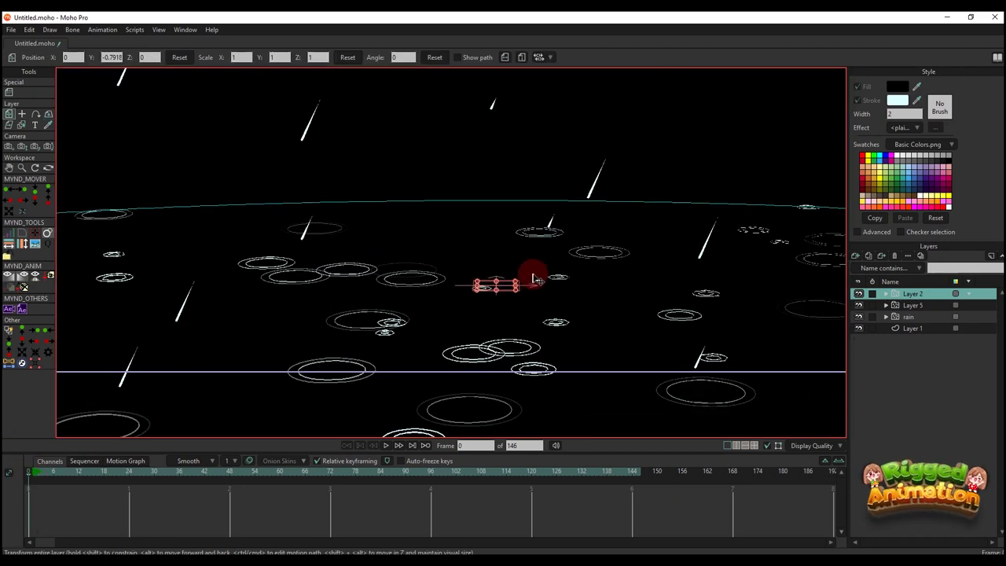
left_click_drag(517, 289, 509, 288)
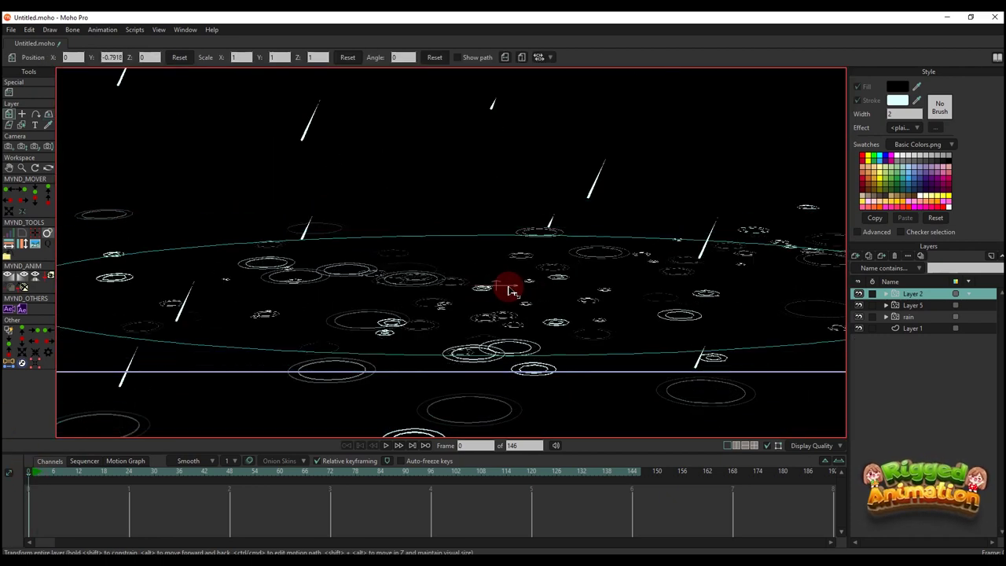
scroll(508, 288, "down", 2)
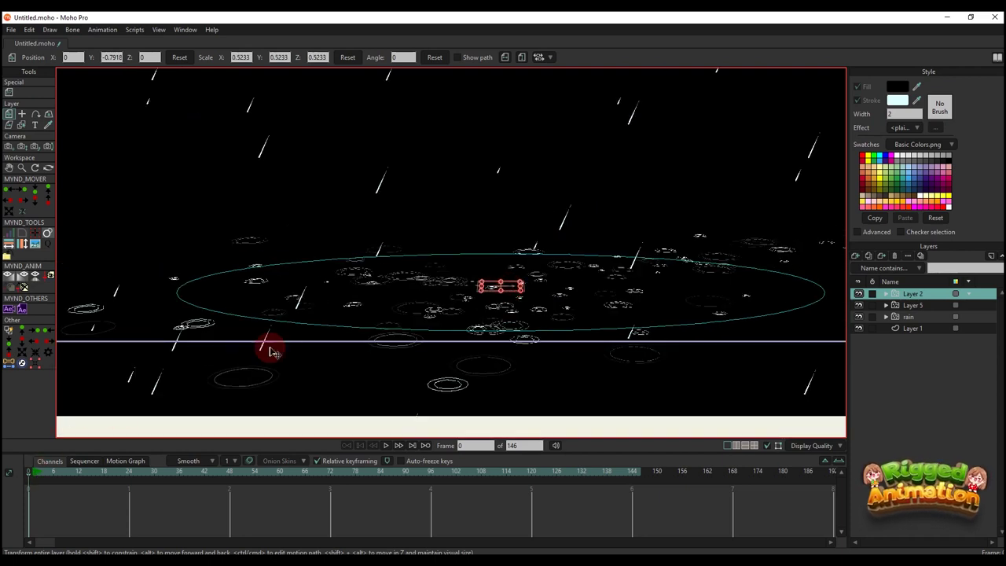
scroll(441, 291, "down", 2)
key("space")
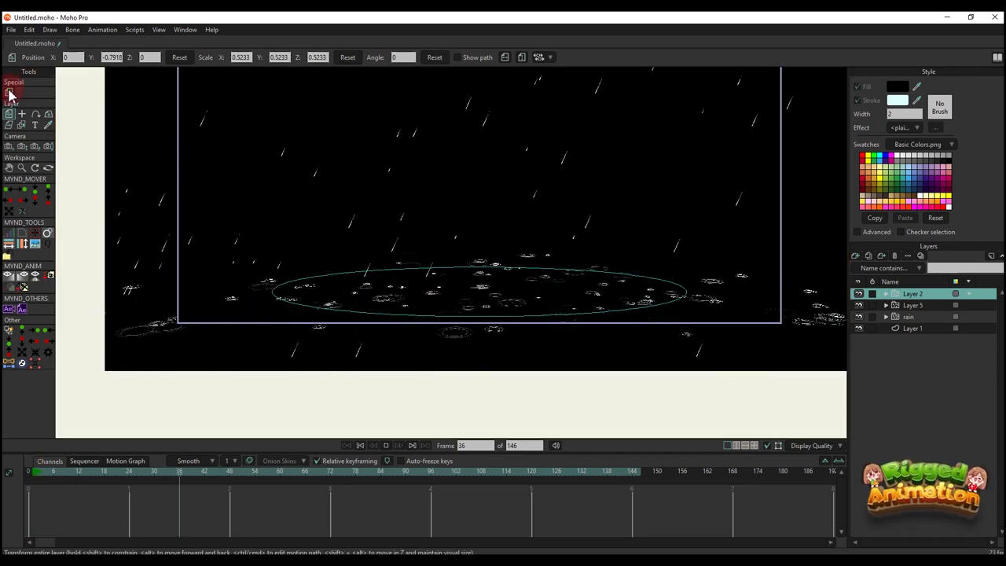
Step: Widen the smaller ripple layer's particle source to width 8.85 and height 3.10, preview it and return to frame 0
left_click(9, 94)
left_click(83, 58)
left_click(138, 119)
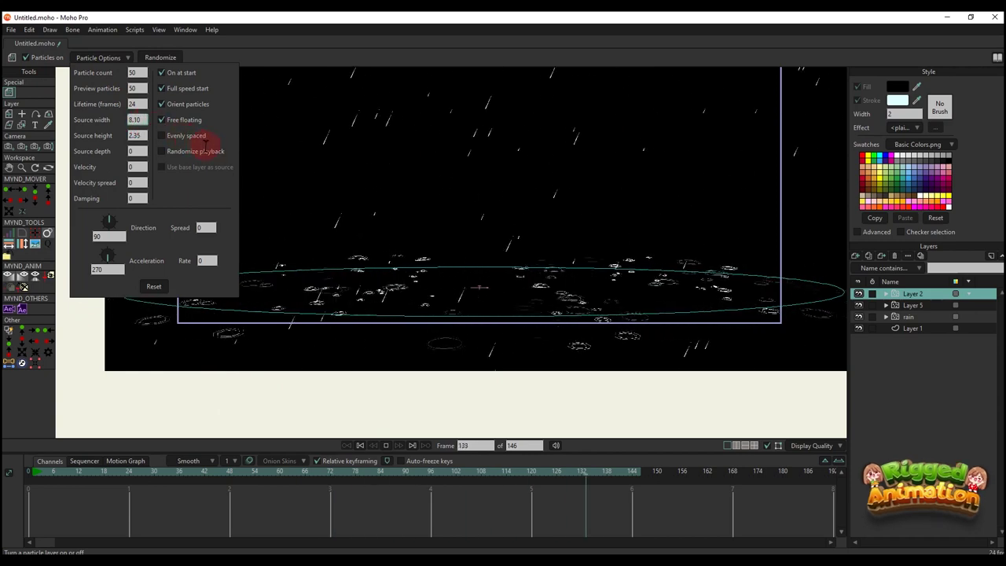
left_click_drag(161, 150, 157, 137)
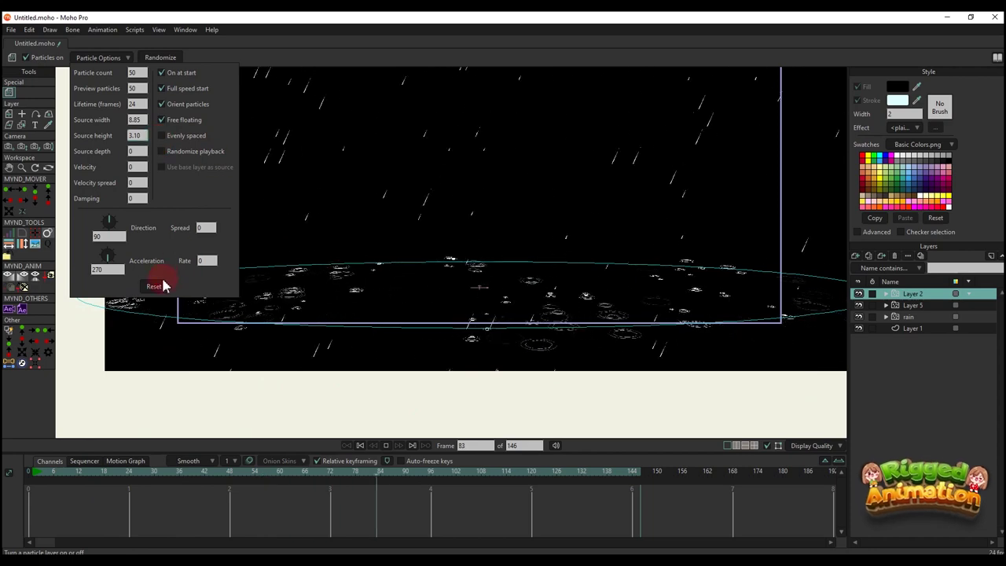
left_click(368, 54)
scroll(576, 327, "down", 2)
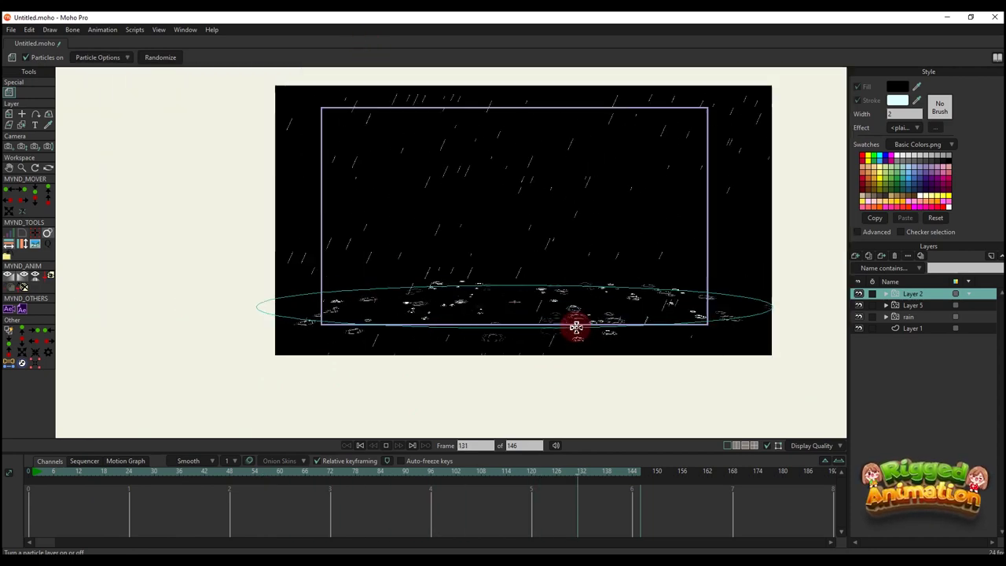
scroll(576, 328, "up", 3)
scroll(574, 318, "down", 2)
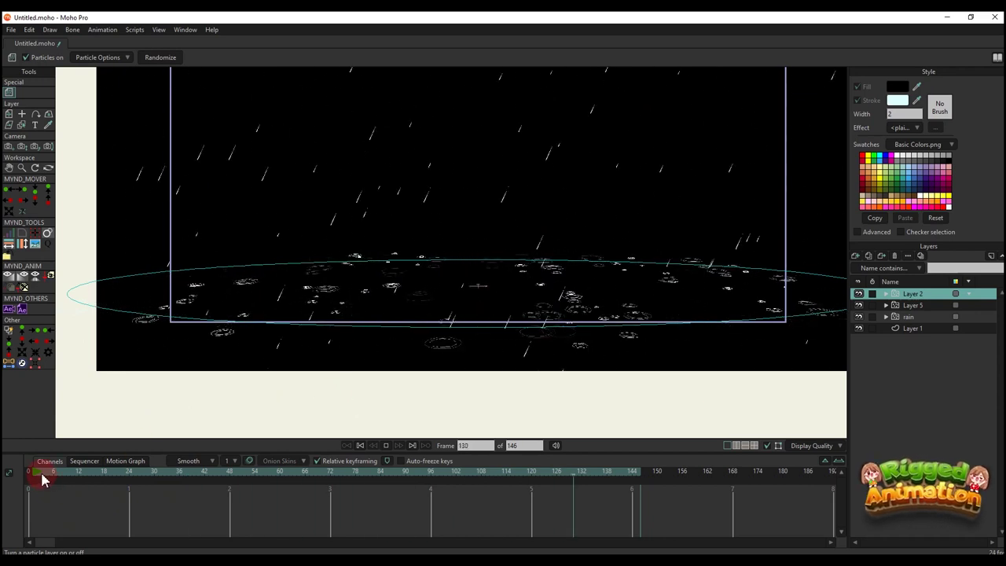
left_click_drag(41, 476, 11, 472)
scroll(469, 249, "down", 1)
left_click_drag(469, 248, 473, 285)
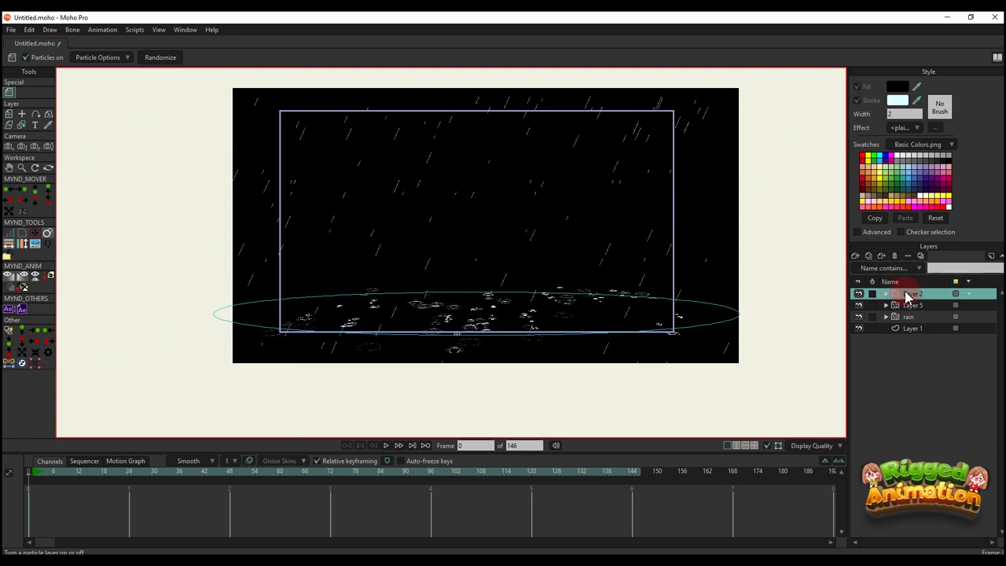
Step: Group the two ripple particle layers together and name the group "circle"
left_click(914, 306, "shift")
right_click(927, 294)
left_click(964, 382)
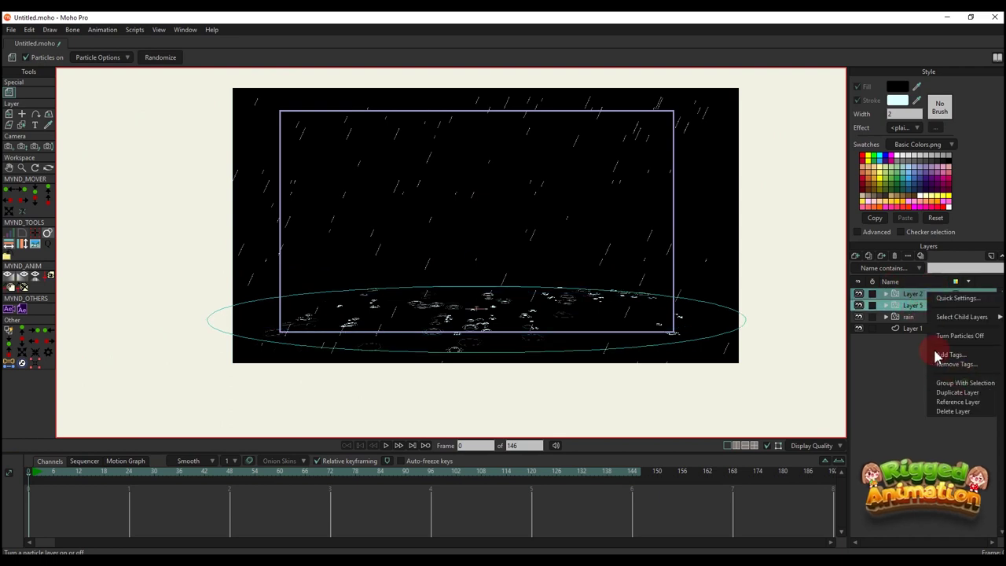
left_click(893, 294)
double_click(911, 293)
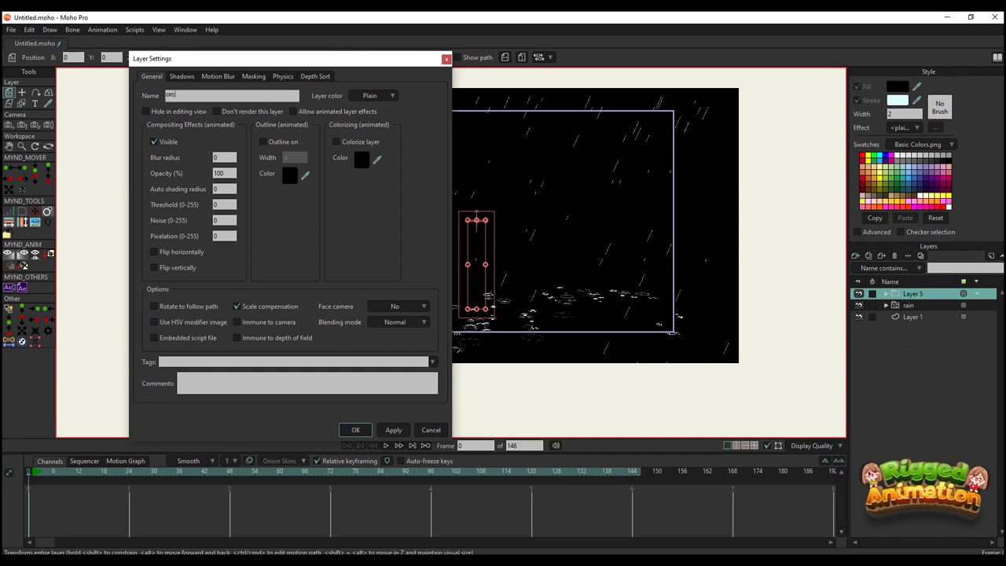
key("Return")
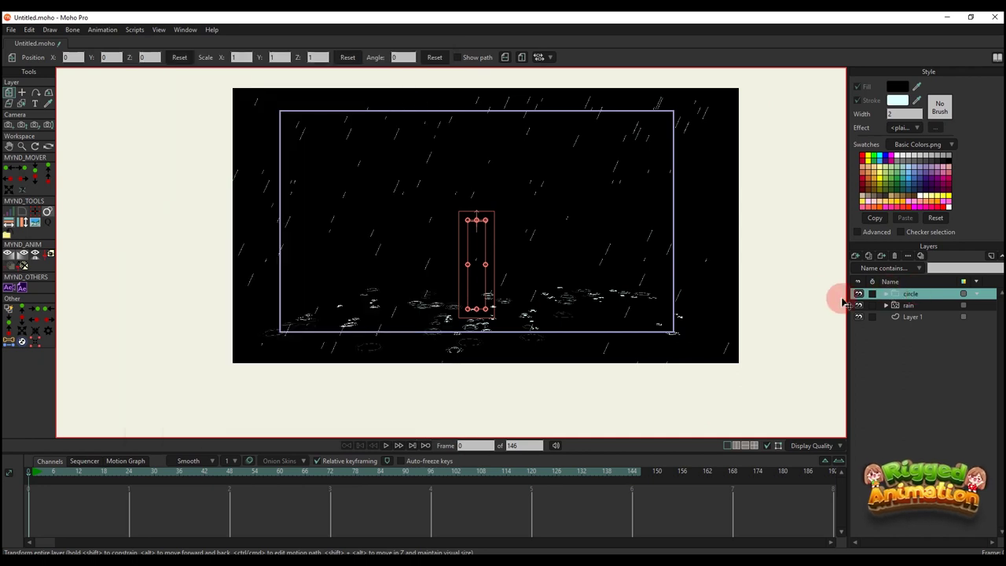
Step: Play back the rain with the grouped ripples, inspect them at different zoom levels and return to frame 0
scroll(438, 291, "up", 3)
key("space")
scroll(469, 305, "down", 3)
scroll(469, 307, "up", 3)
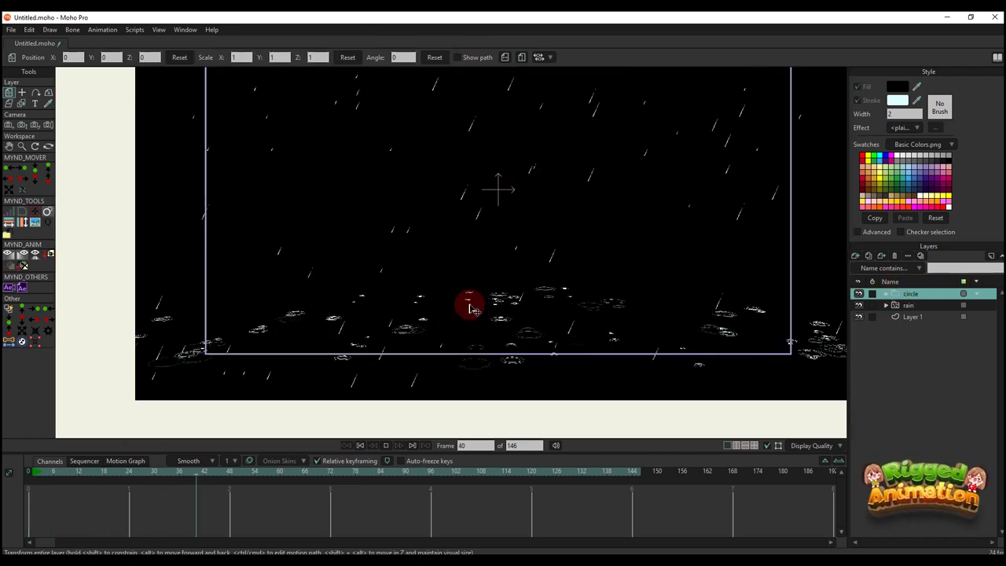
left_click_drag(47, 473, 29, 473)
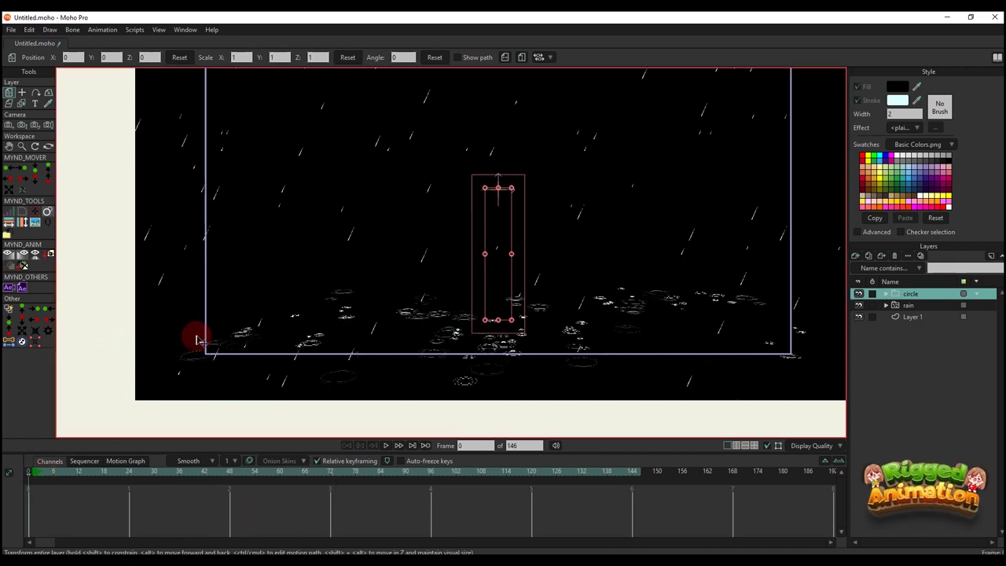
Step: Add a new vector layer above the circle group
left_click(855, 256)
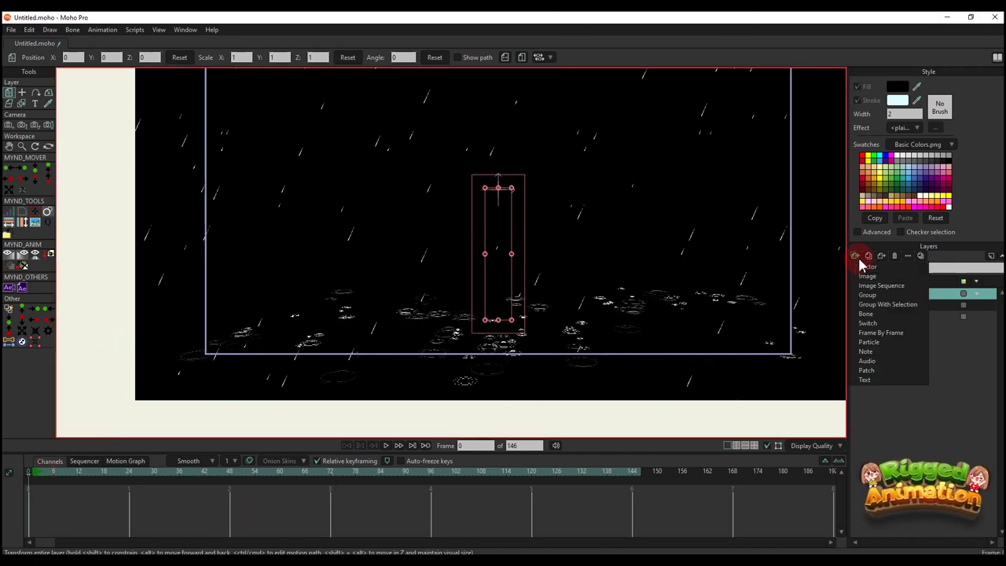
left_click(903, 292)
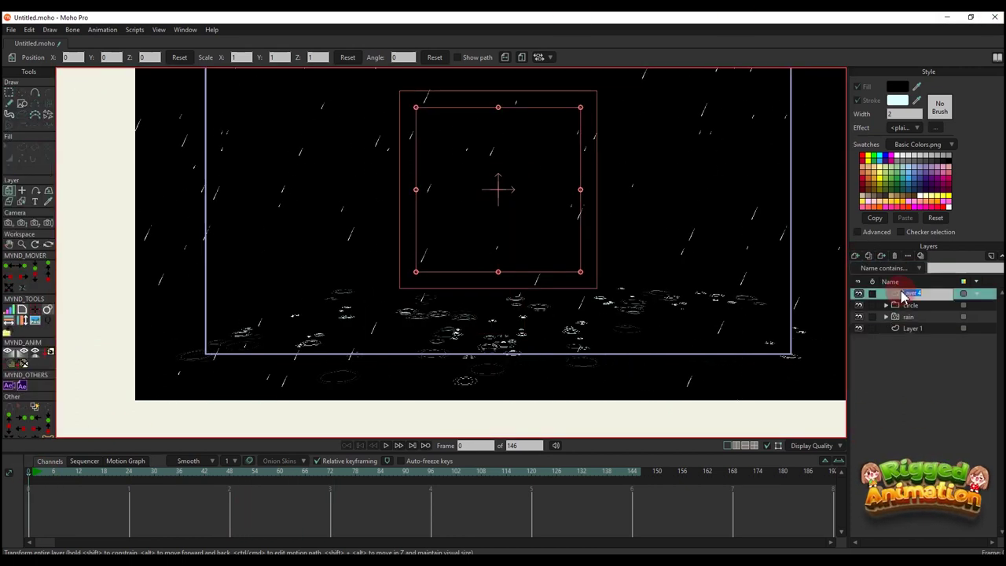
Step: Draw a small circle at the new layer's origin, remove its stroke and fill it with white (FFFFFF)
left_click(22, 103)
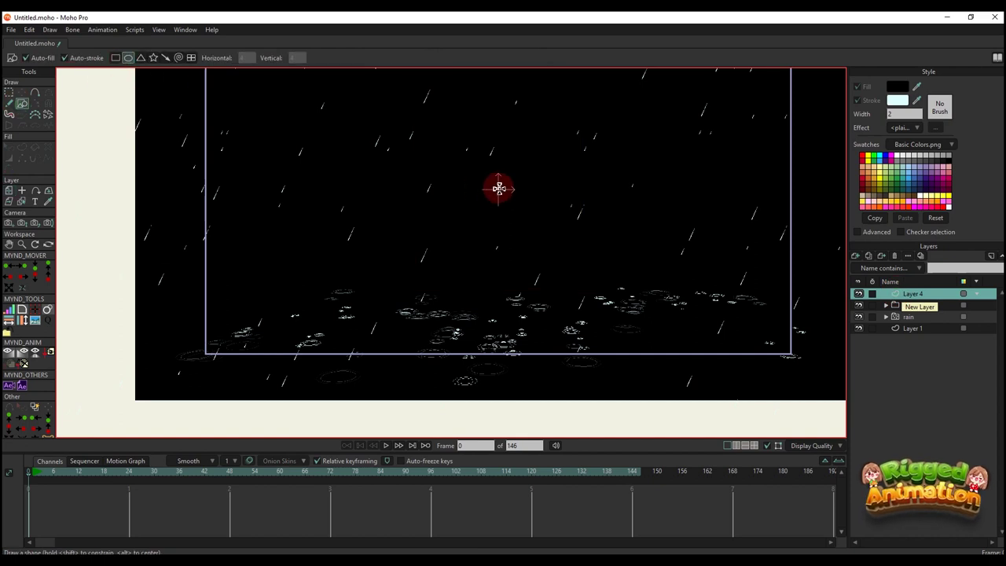
scroll(493, 184, "up", 4)
left_click_drag(479, 180, 501, 201)
key("q")
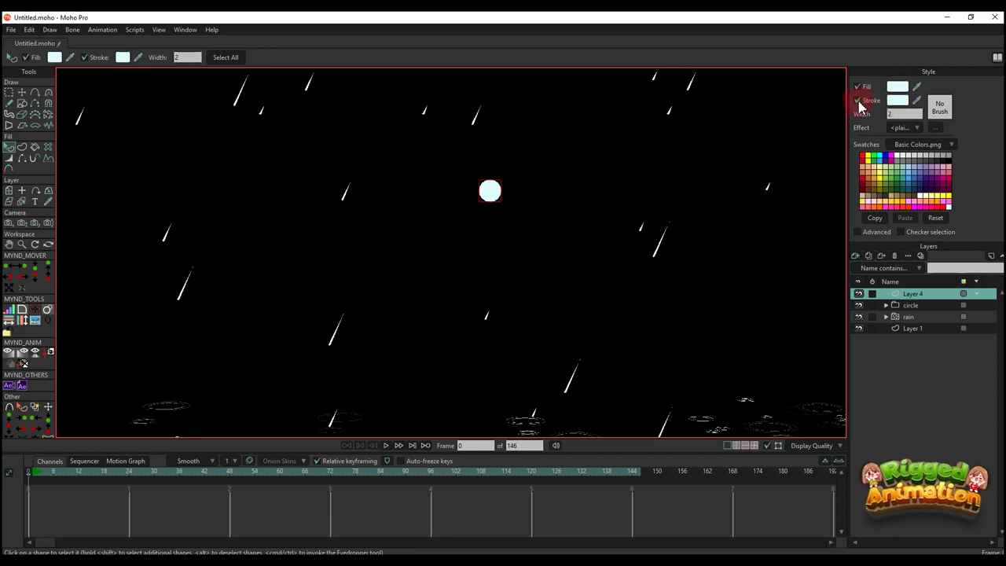
left_click(897, 87)
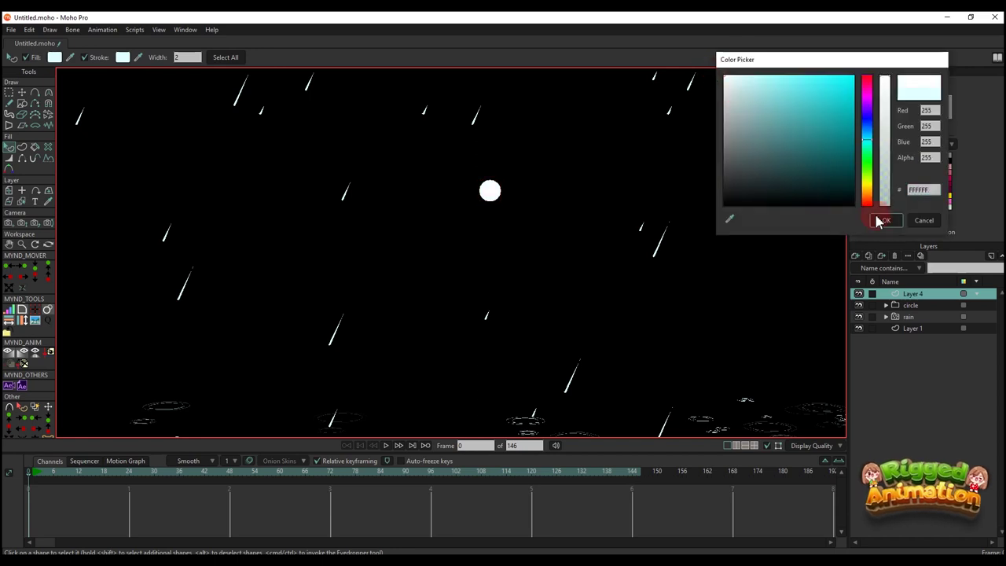
left_click(879, 222)
Step: Shrink the white circle and centre it on the layer's origin at X 0, Y 0
scroll(531, 216, "down", 4)
scroll(514, 207, "up", 7)
key("t")
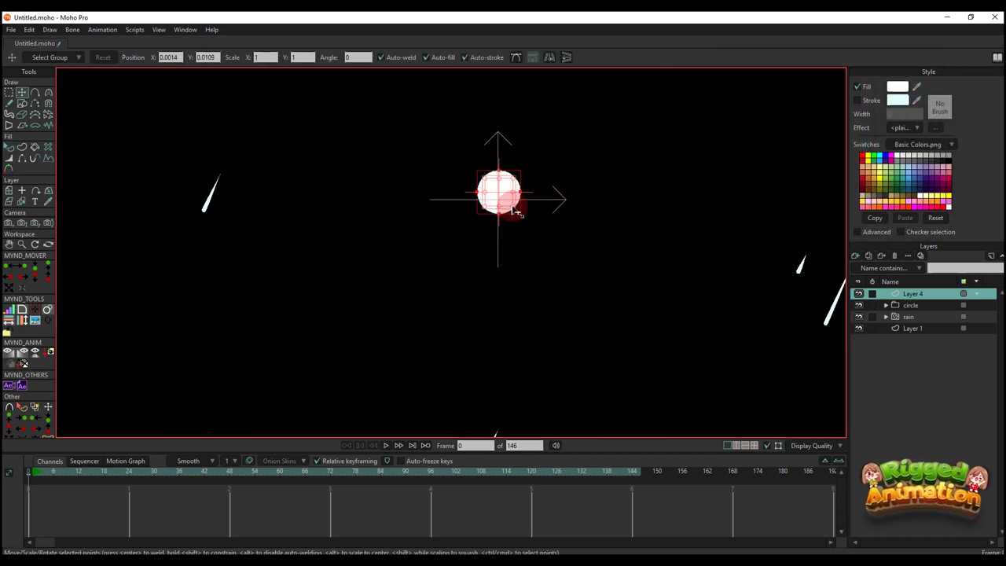
left_click_drag(515, 210, 510, 205)
left_click(337, 183)
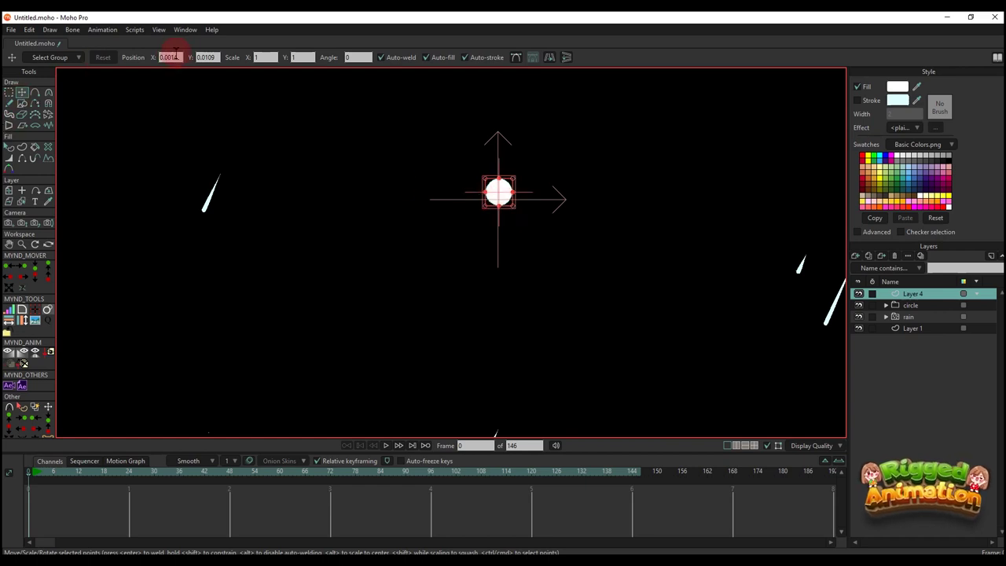
left_click_drag(216, 57, 199, 54)
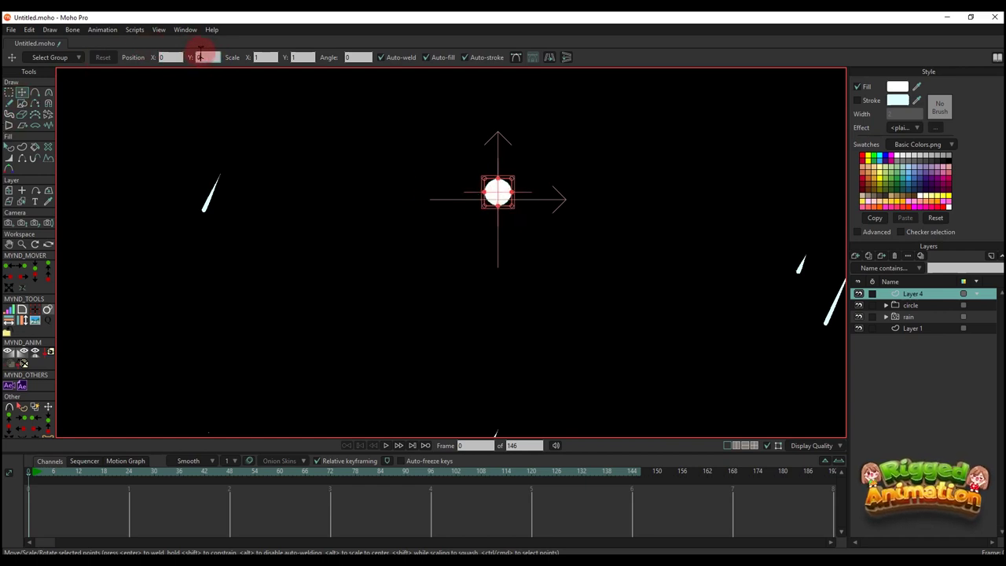
key("Return")
scroll(445, 186, "up", 1)
left_click_drag(521, 218, 451, 168)
scroll(521, 225, "down", 9)
scroll(528, 244, "up", 1)
scroll(527, 243, "up", 9)
Step: Duplicate the circle layer twice, scaling the circle down further in each copy
left_click(870, 261)
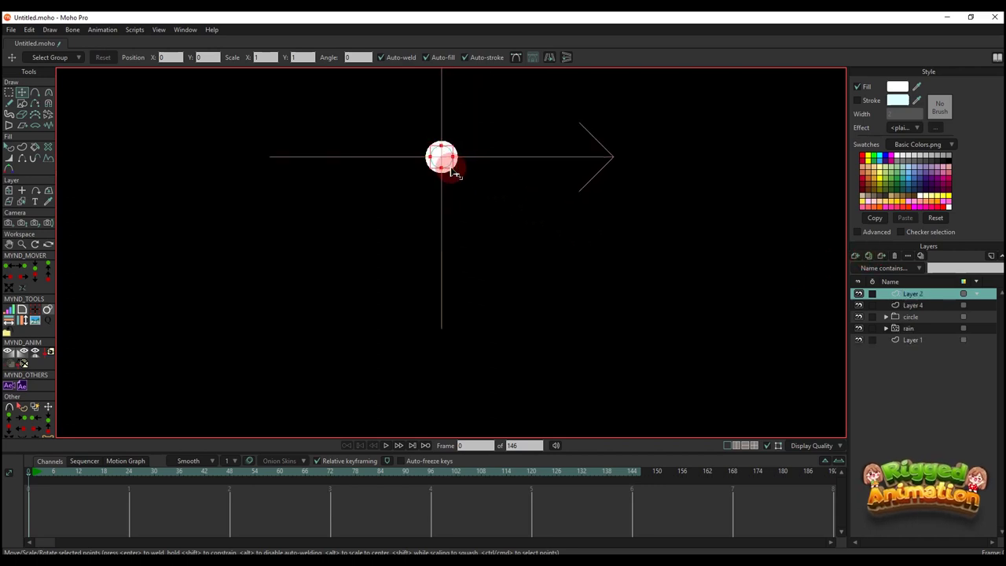
left_click(452, 173)
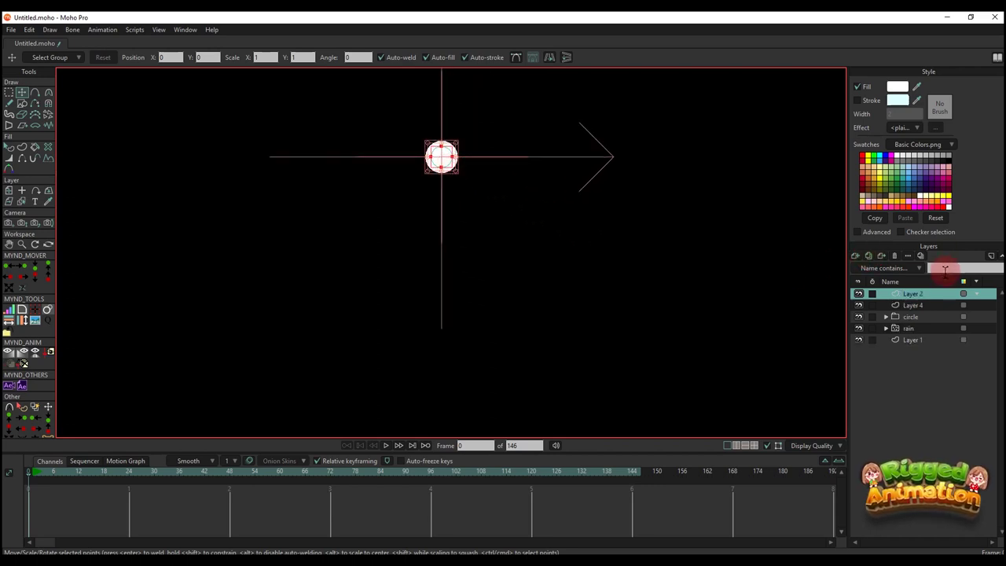
left_click(869, 258)
scroll(411, 177, "up", 3)
left_click_drag(483, 160, 471, 149)
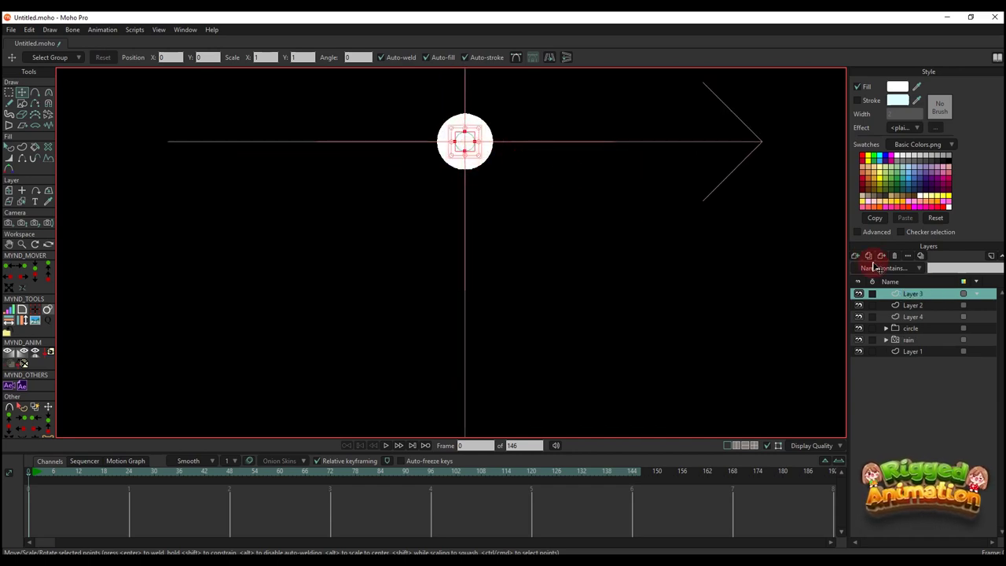
Step: Add a new particle layer above the three circle layers and move all three into it
left_click(916, 305)
left_click(916, 295)
left_click(915, 317)
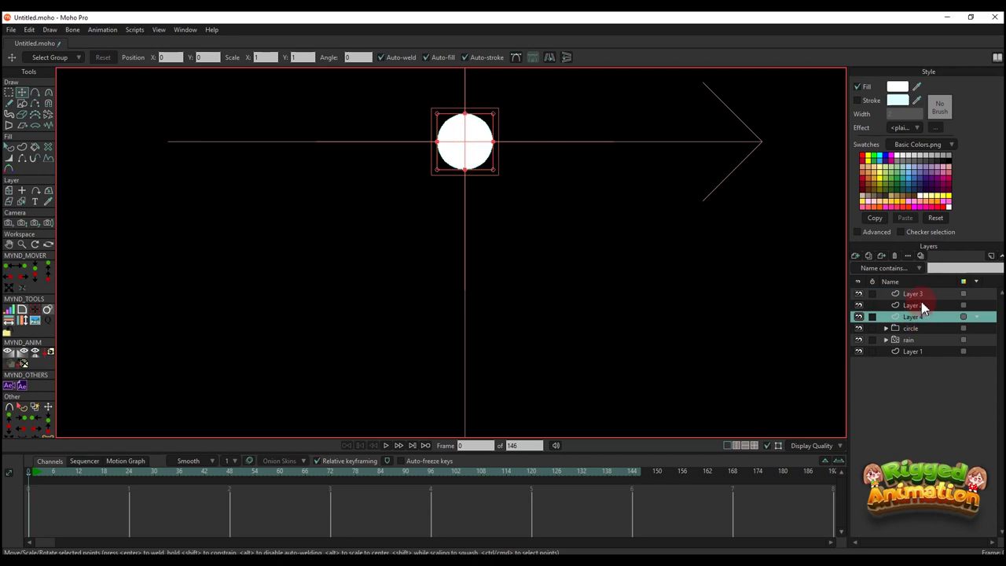
left_click(919, 295, "shift")
left_click(854, 262)
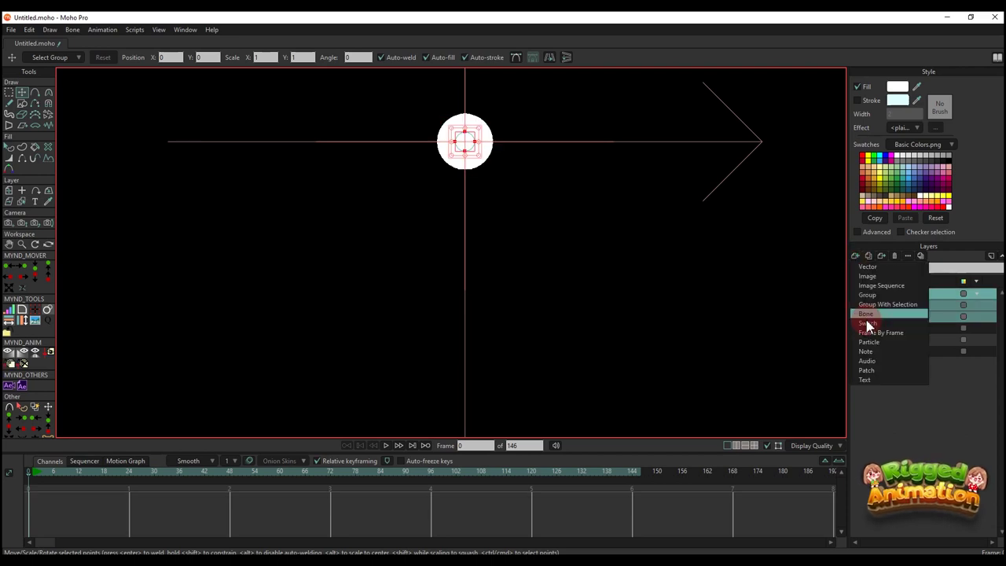
left_click(874, 343)
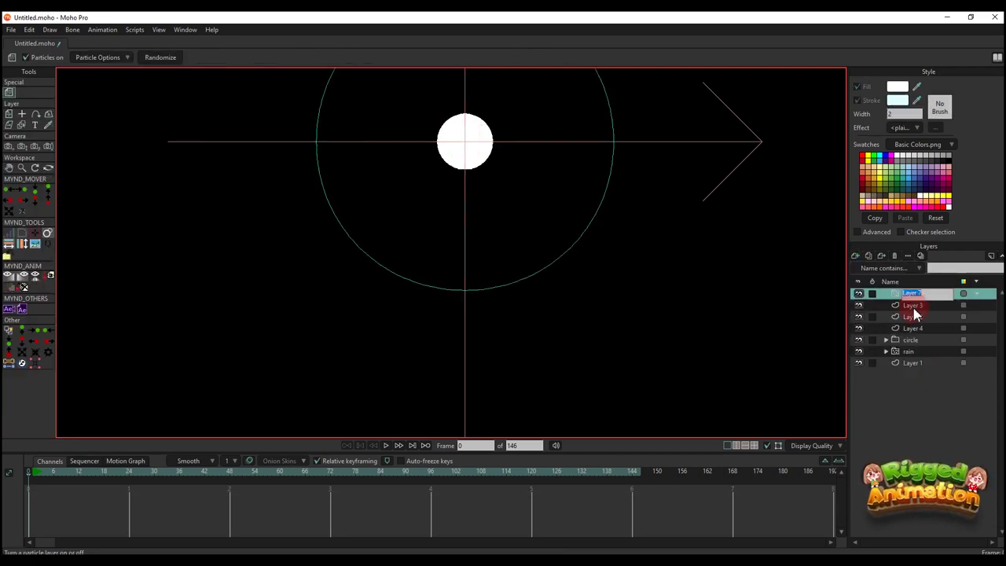
left_click(914, 306)
left_click(916, 328, "shift")
left_click_drag(915, 307, 910, 294)
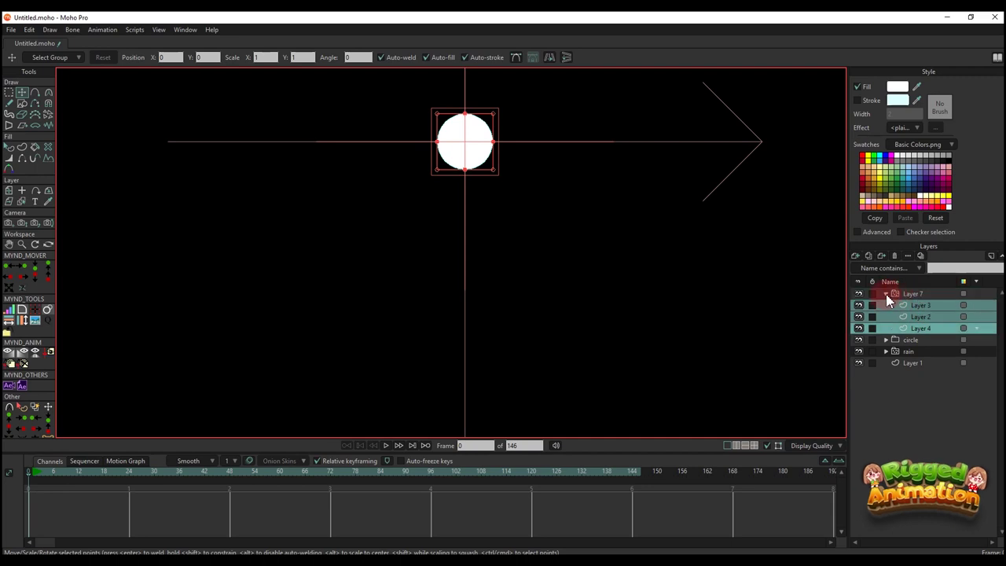
Step: Collapse the new particle layer and rename it "speckle"
left_click(886, 294)
left_click(927, 293)
double_click(905, 297)
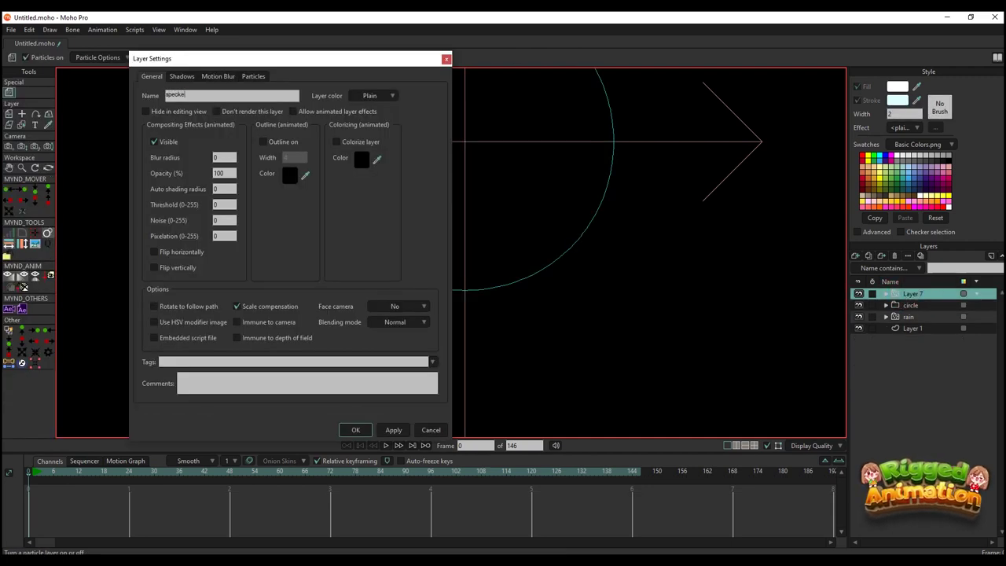
type("speckle")
key("Return")
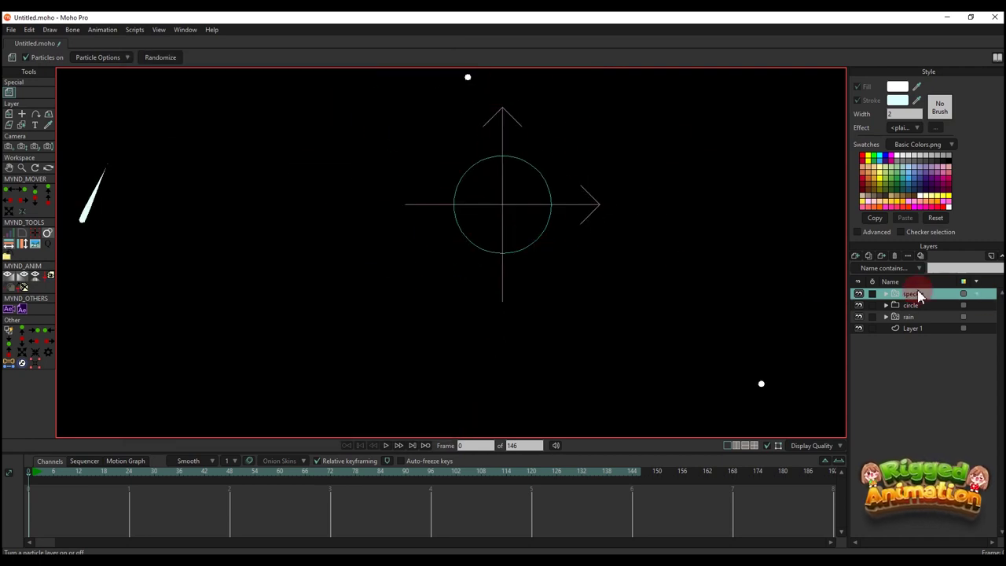
Step: Play back the speckle particles and set their velocity spread to 0 and velocity to 1.5
scroll(535, 233, "down", 3)
key("space")
scroll(541, 238, "up", 1)
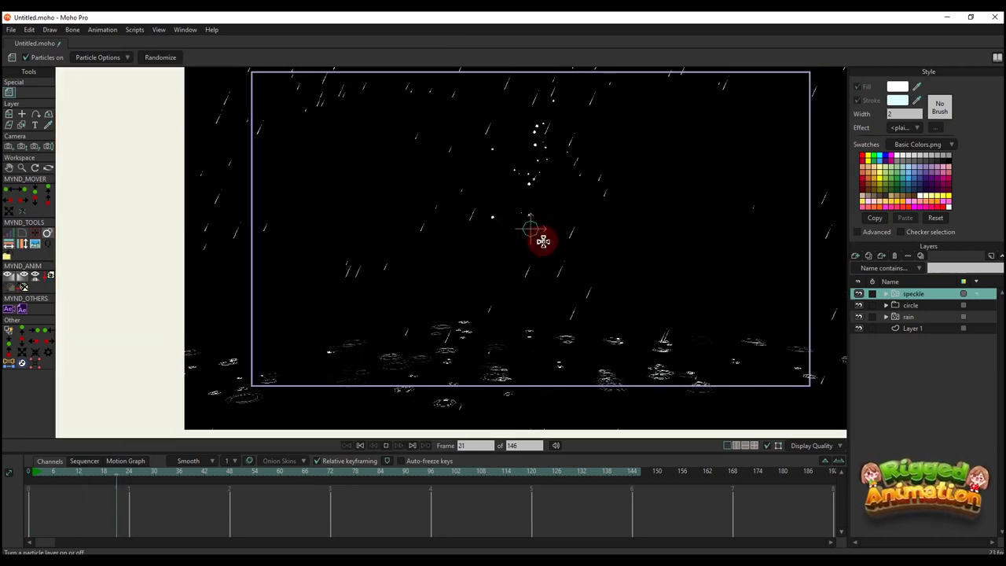
left_click(97, 57)
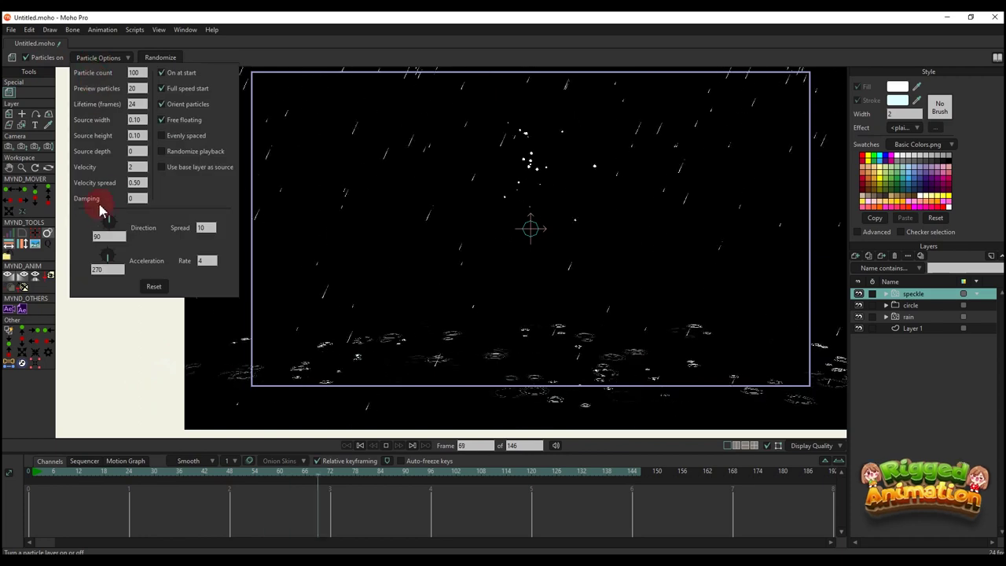
left_click(141, 182)
type("0")
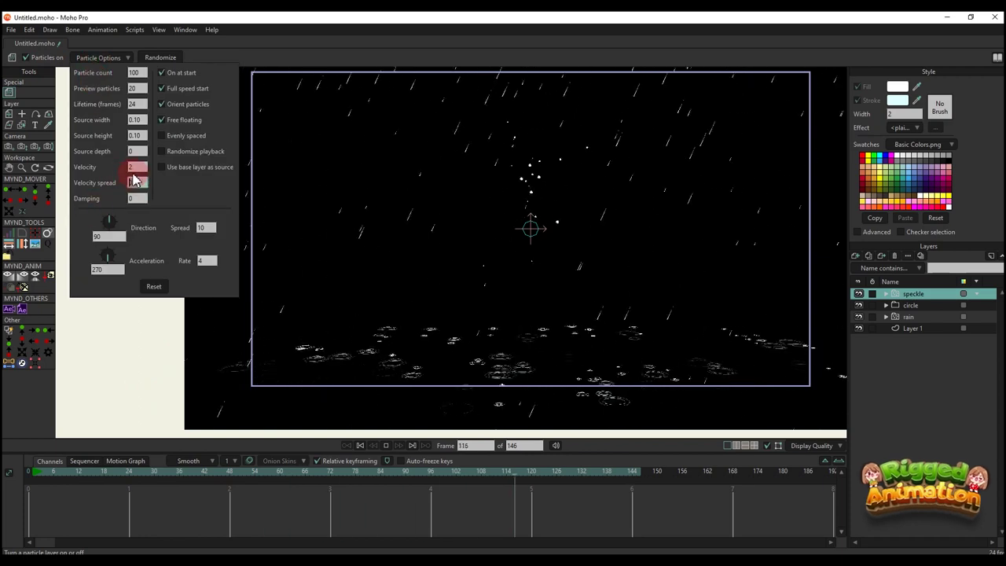
left_click(137, 167)
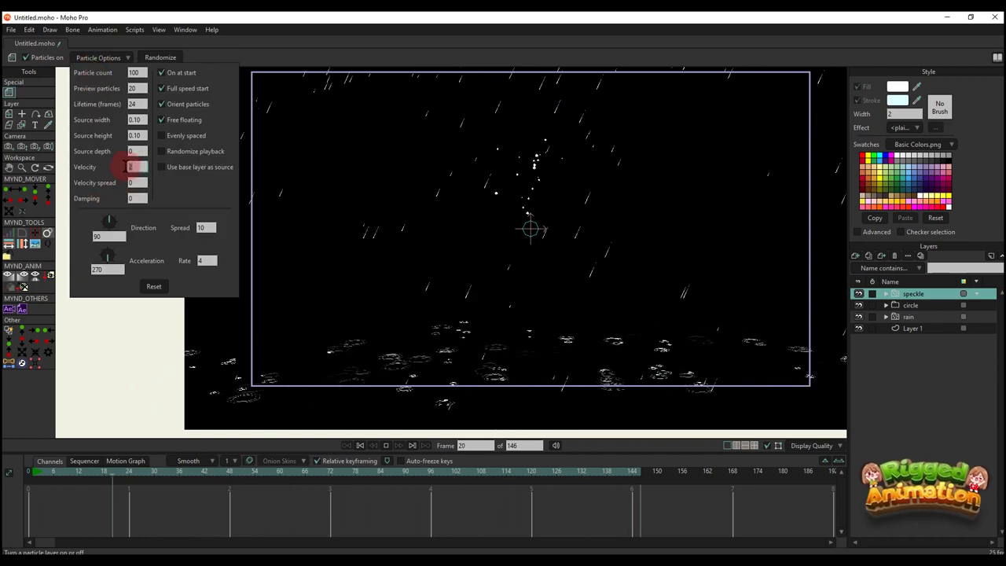
type("1.5")
left_click(136, 151)
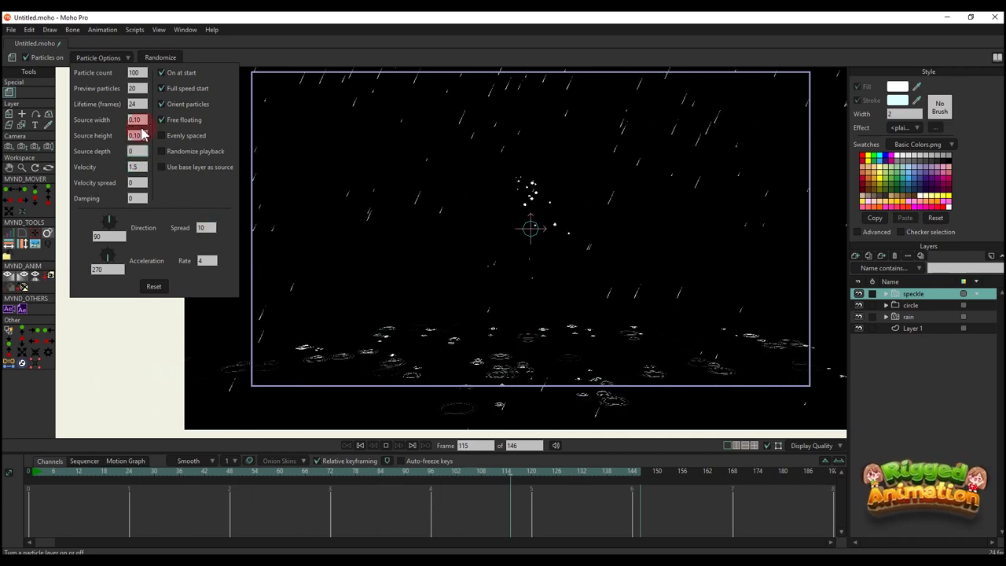
Step: Set the speckle particles' lifetime to 1 frame, source width to 3.85 and source height to 0.60
left_click(131, 104)
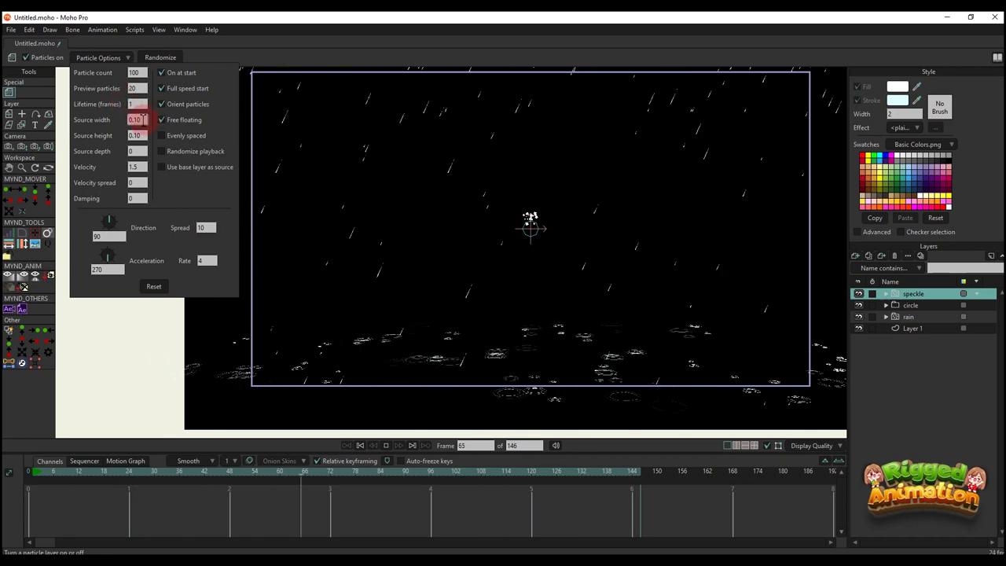
left_click_drag(140, 120, 211, 154)
left_click_drag(135, 138, 146, 136)
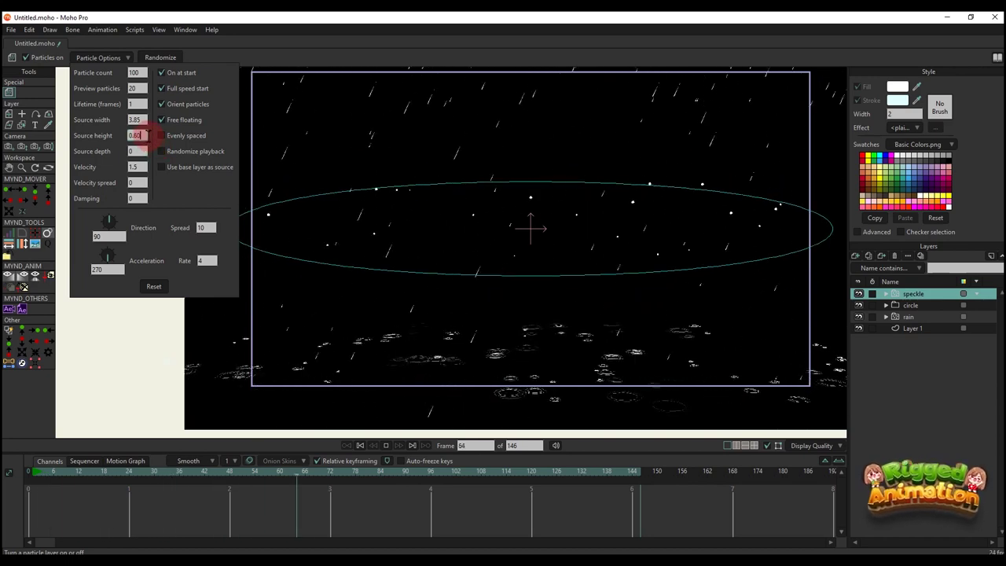
left_click(329, 51)
Step: At frame 0, move the speckle layer down over the ground ripples to Y -0.8917 and preview the animation
left_click(9, 114)
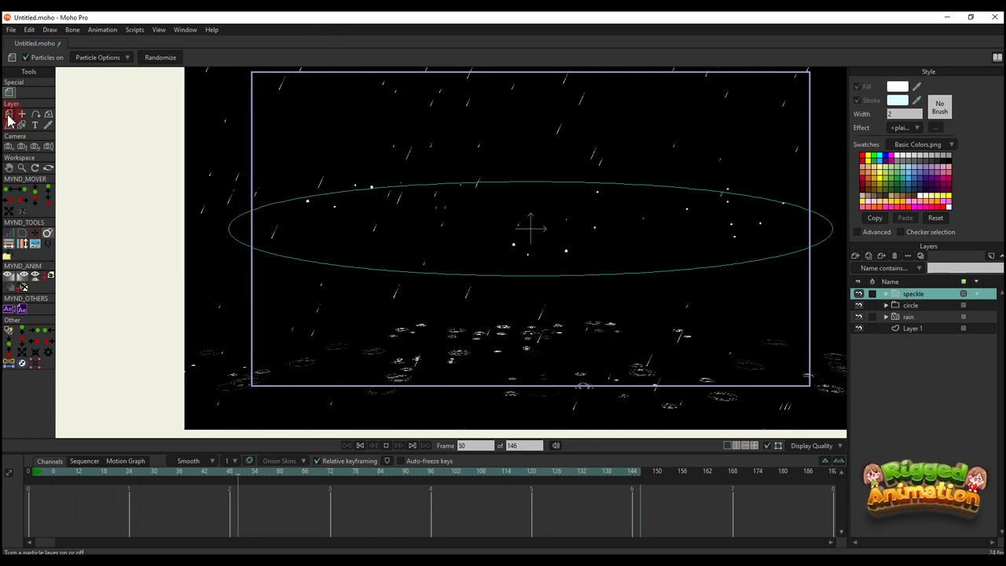
left_click(30, 470)
left_click_drag(523, 246, 522, 369)
key("space")
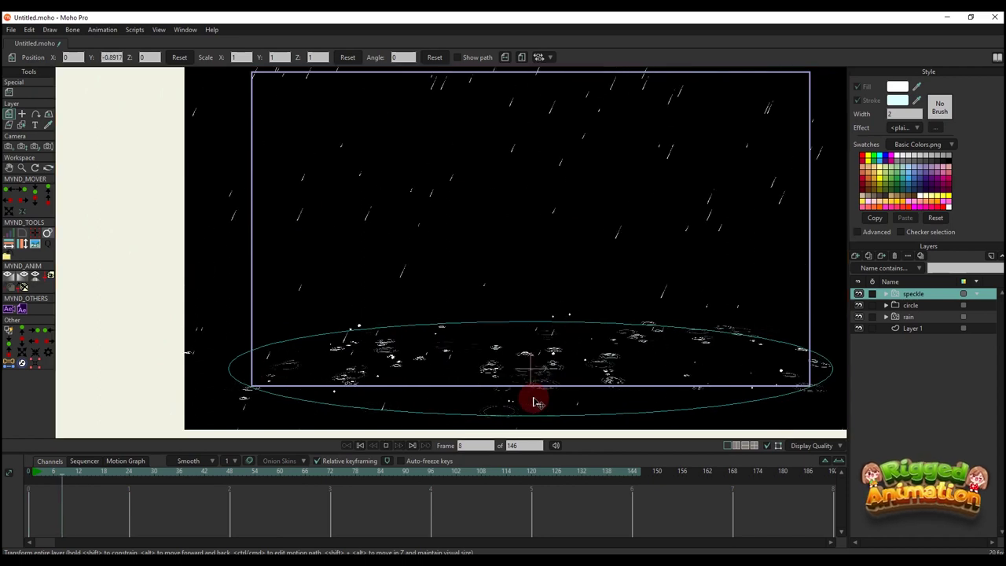
scroll(534, 398, "down", 3)
scroll(530, 390, "up", 4)
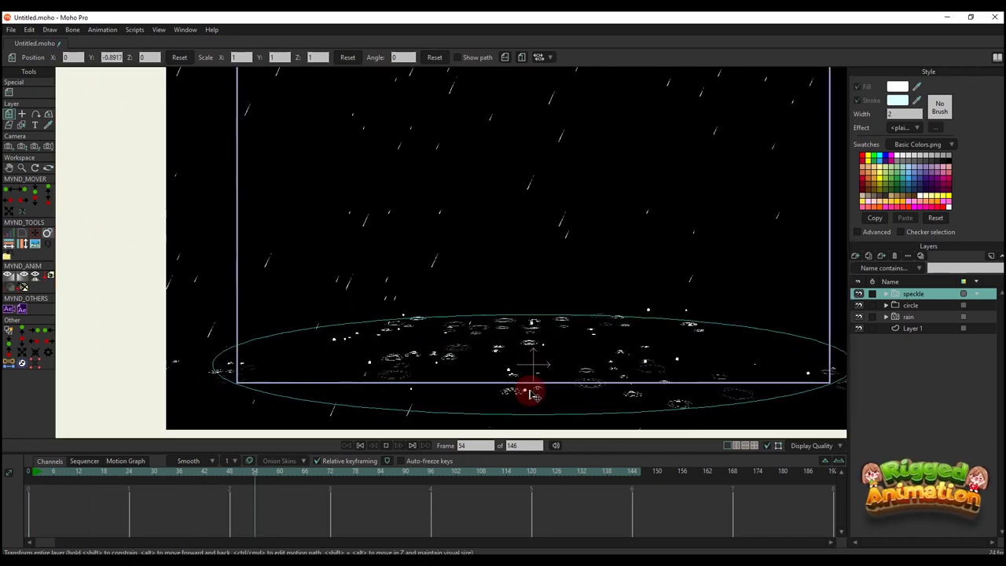
scroll(532, 395, "down", 1)
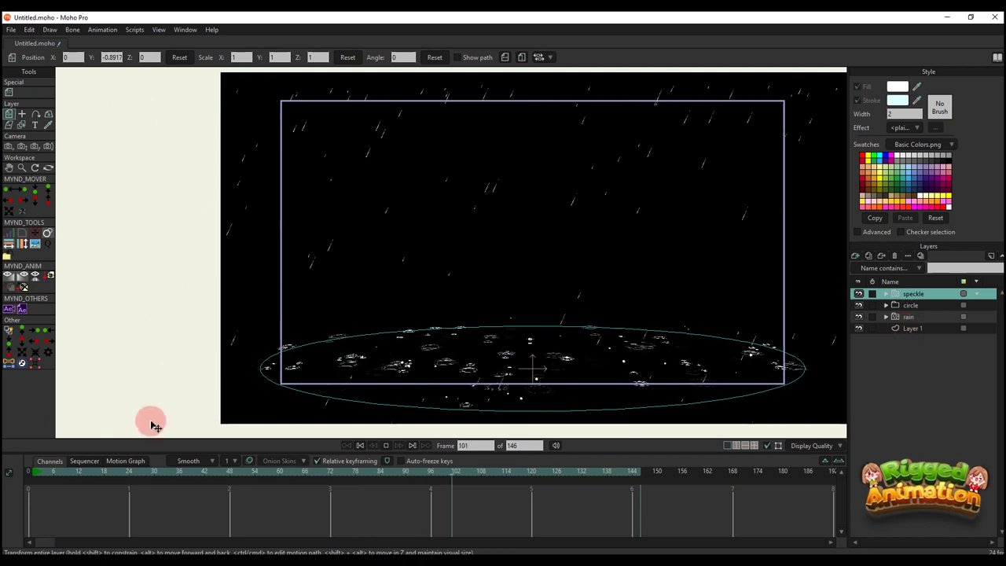
Step: Return to frame 0 and import the bg-01 image from the Rain folder directly above Layer 1
left_click(40, 479)
left_click(316, 379)
left_click(890, 329)
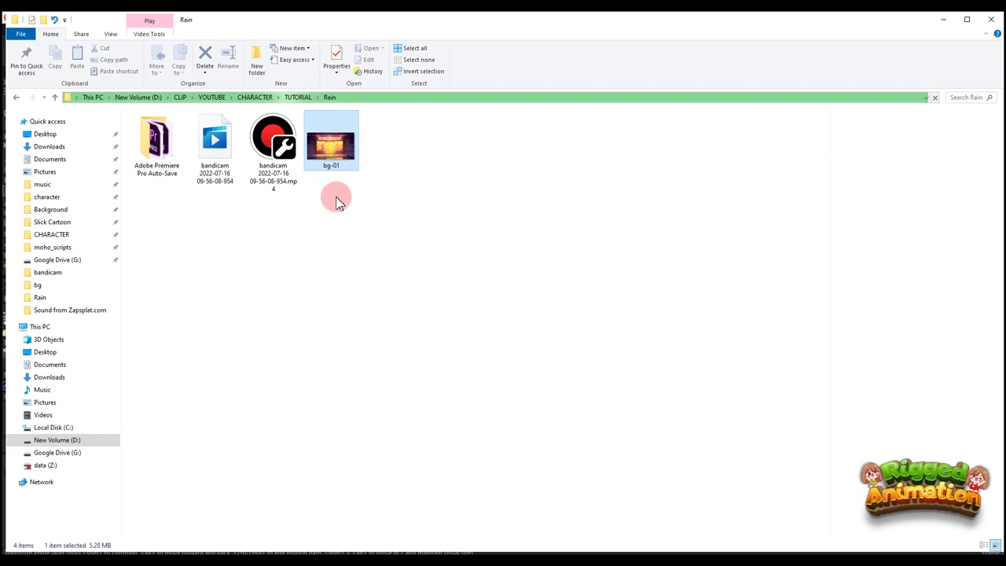
left_click_drag(332, 197, 314, 332)
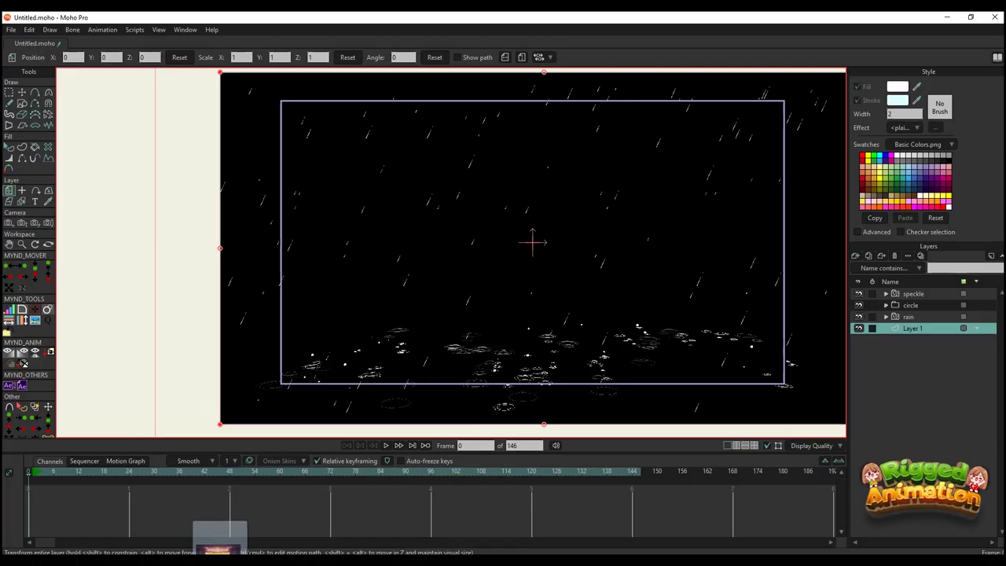
Step: Scale the bg-01 image down until it just covers the camera frame, and hide the black Layer 1
scroll(505, 302, "down", 9)
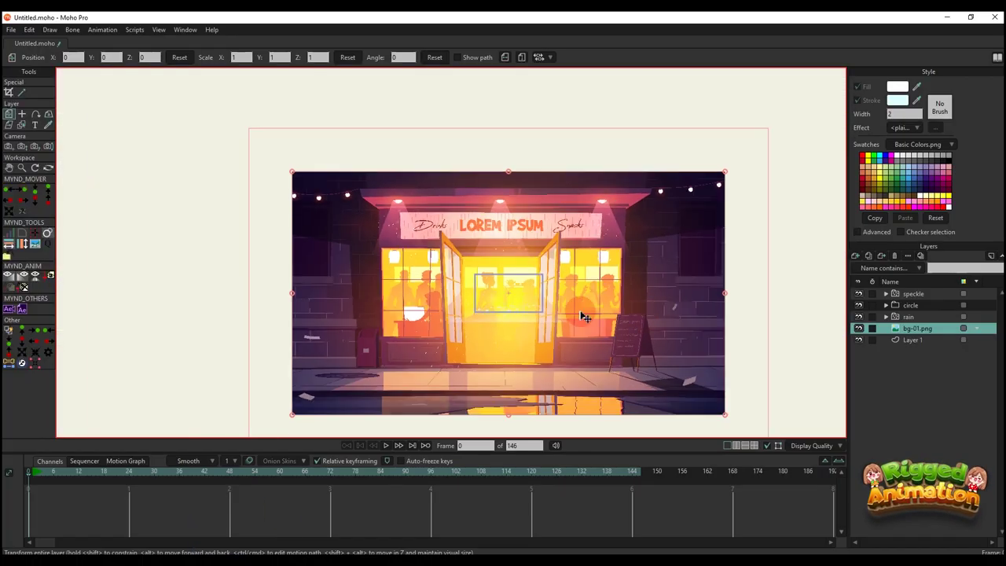
left_click_drag(726, 174, 578, 296)
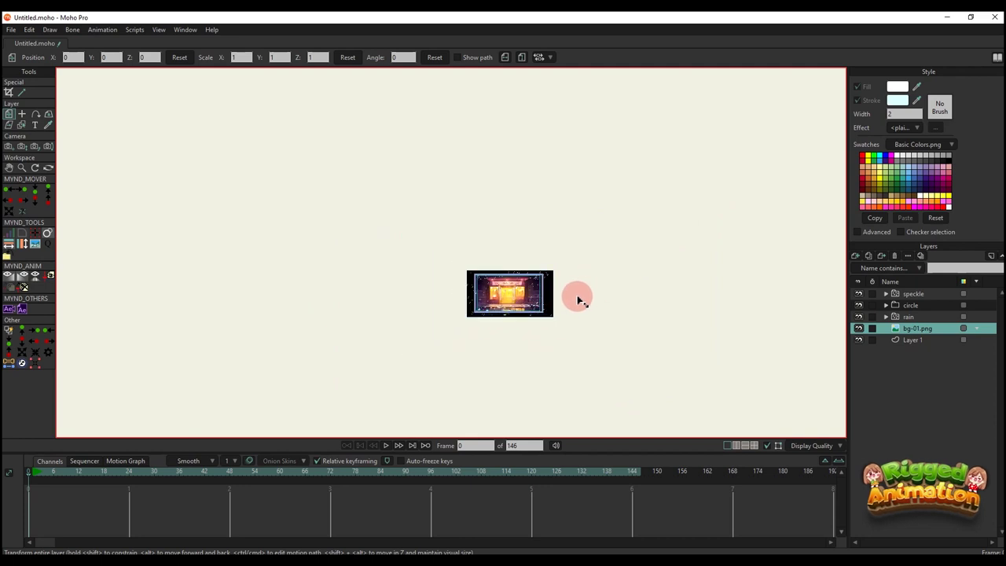
scroll(541, 300, "up", 7)
left_click(858, 340)
scroll(503, 374, "up", 2)
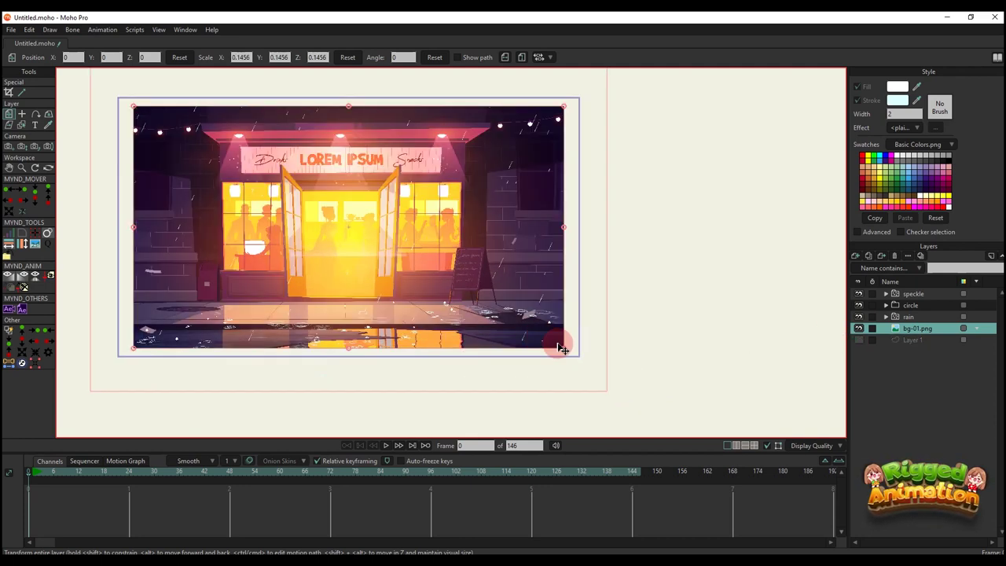
left_click_drag(565, 350, 584, 359)
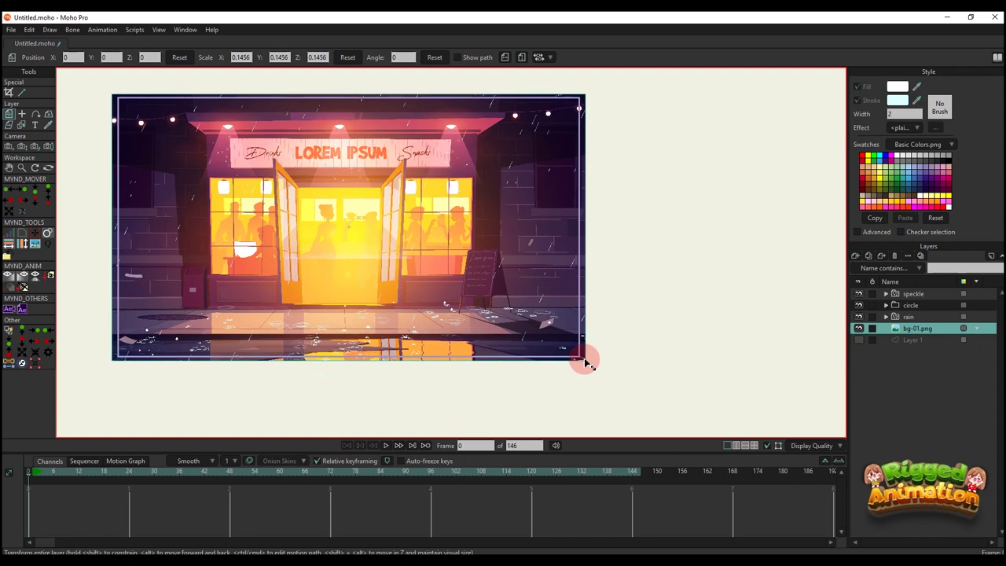
Step: Preview the rain animation with a closer view of the wet ground in the background image
scroll(510, 322, "up", 1)
left_click_drag(510, 322, 702, 351)
key("space")
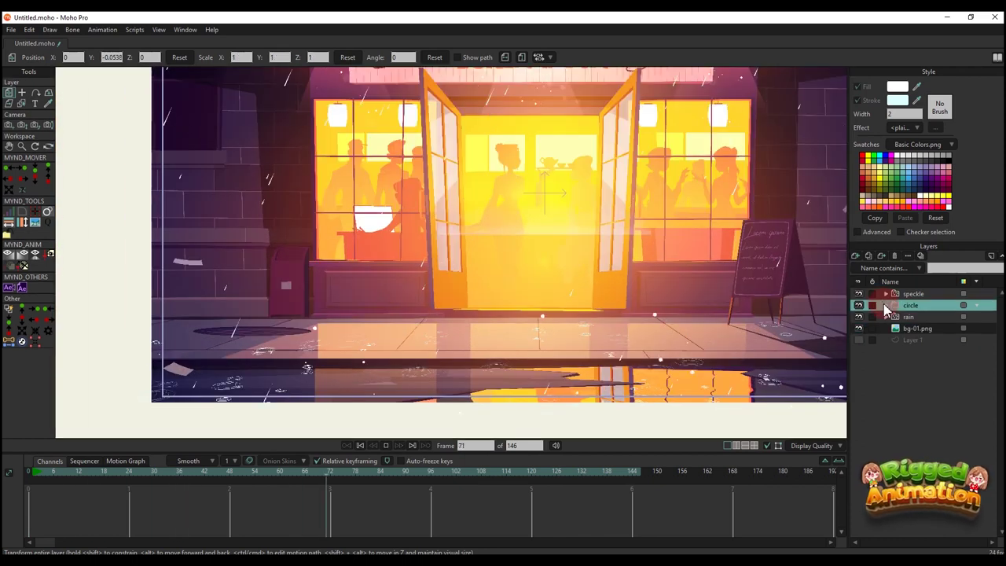
Step: Set the source height of the Layer 5 particles inside the circle group to 1.10
left_click(886, 306)
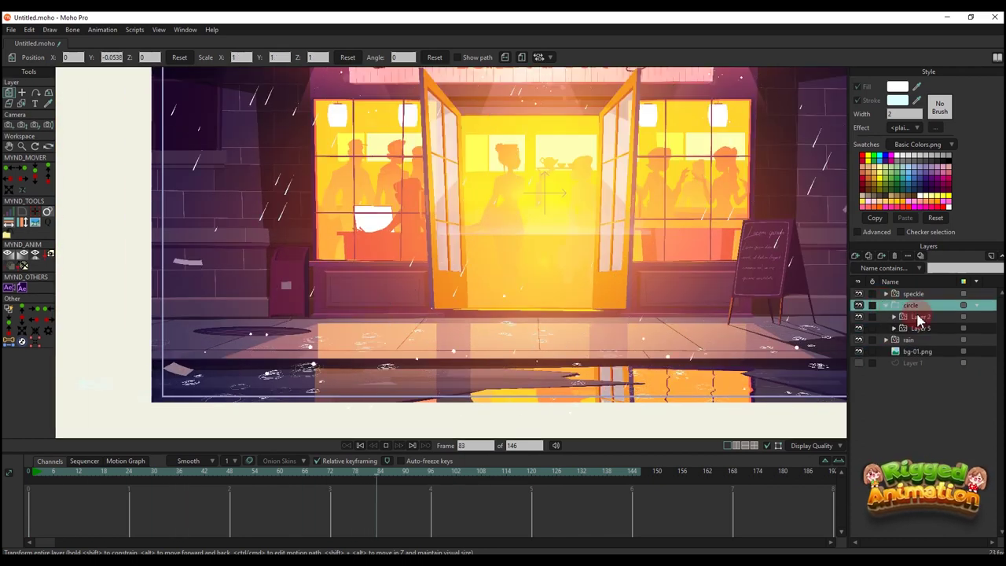
left_click(921, 327)
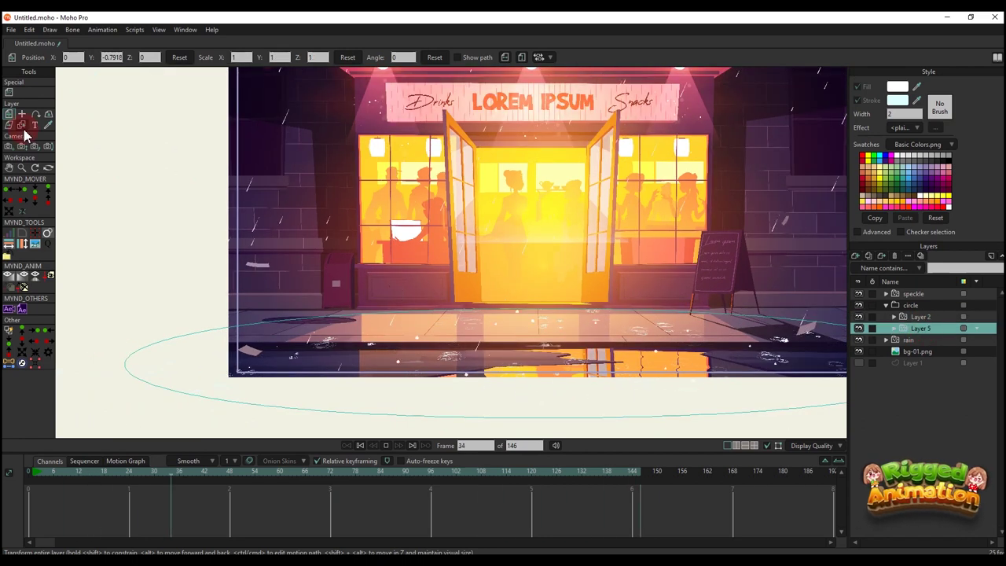
left_click(14, 90)
left_click(98, 57)
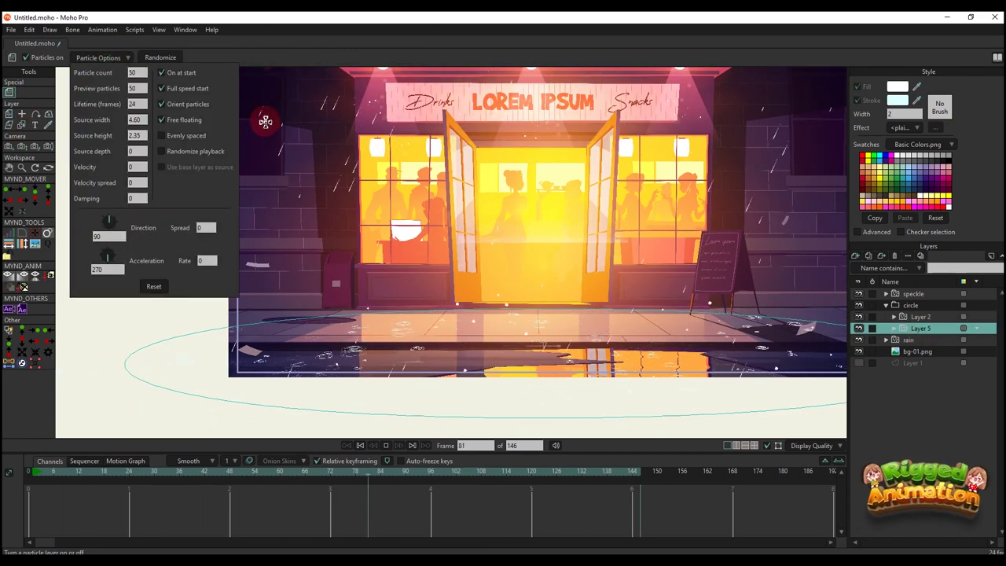
scroll(143, 135, "down", 5)
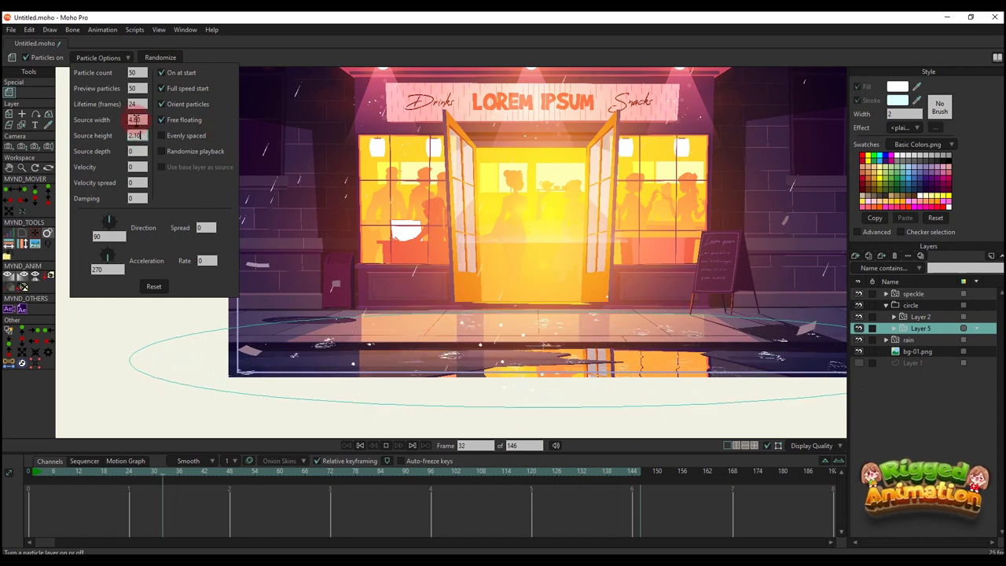
scroll(142, 135, "down", 2)
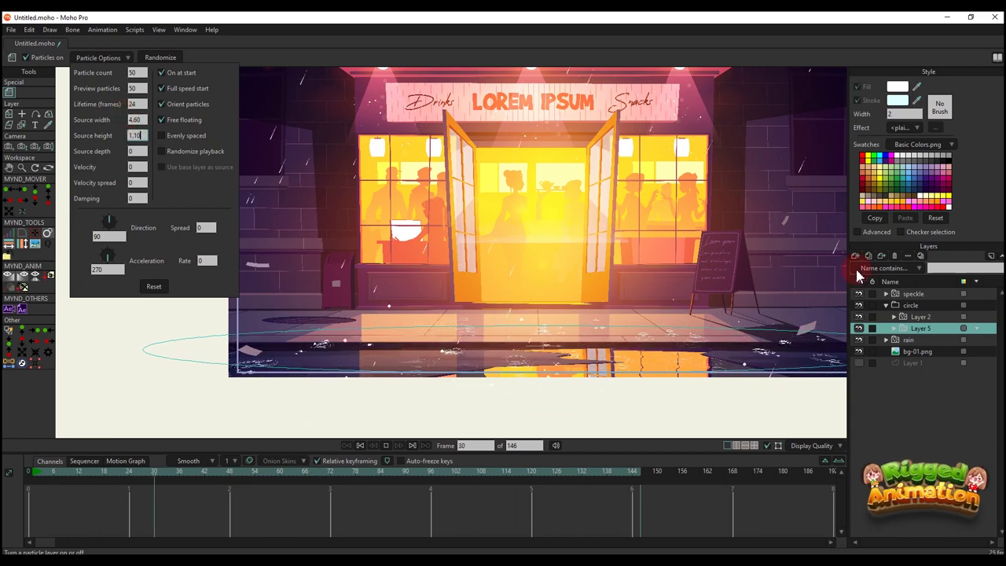
Step: Set the source height of the Layer 2 particles inside the circle group to 1.60
left_click(919, 316)
left_click(106, 61)
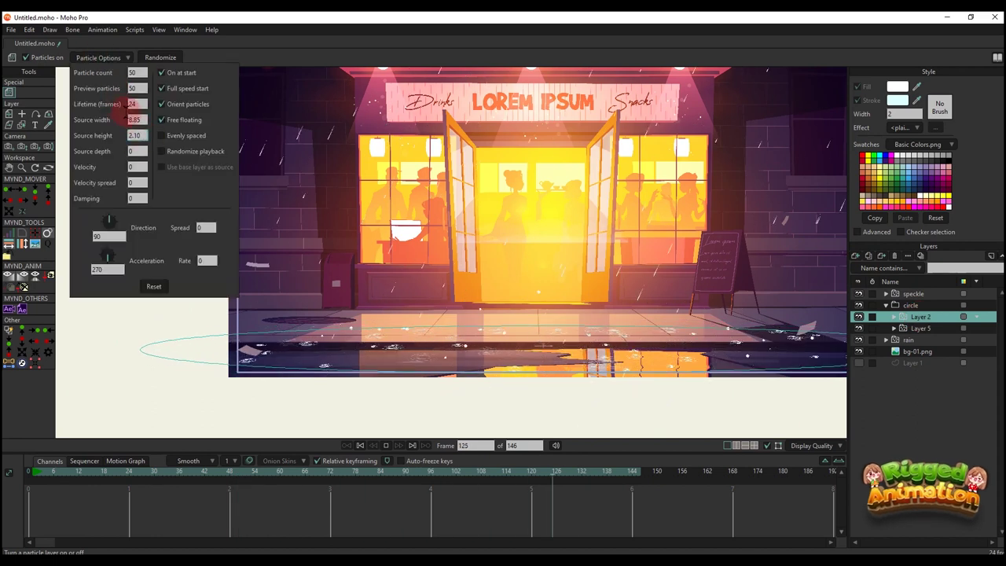
scroll(120, 104, "down", 5)
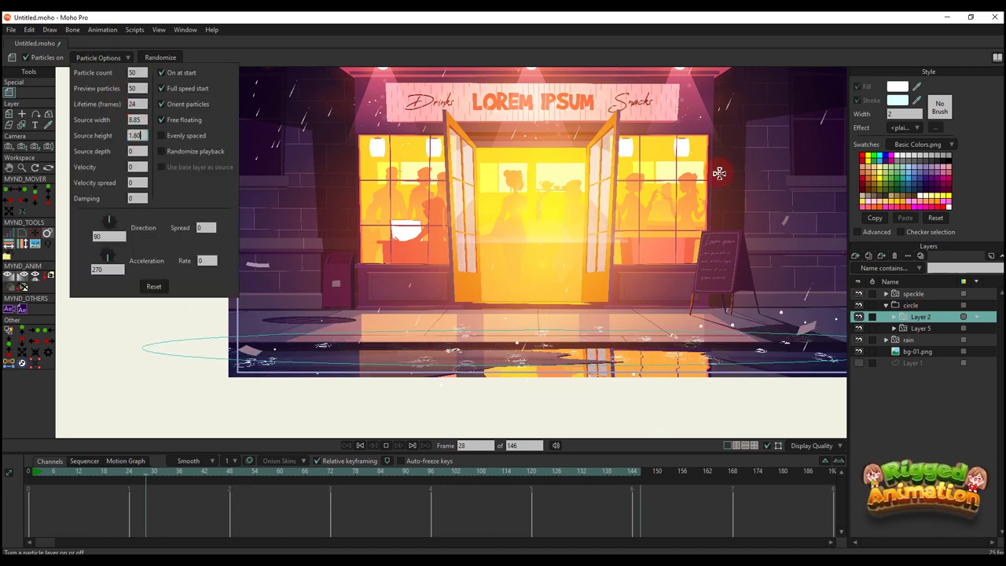
Step: Reduce the source height of the circle group's Layer 5 particles further, to below 0.85
left_click(912, 329)
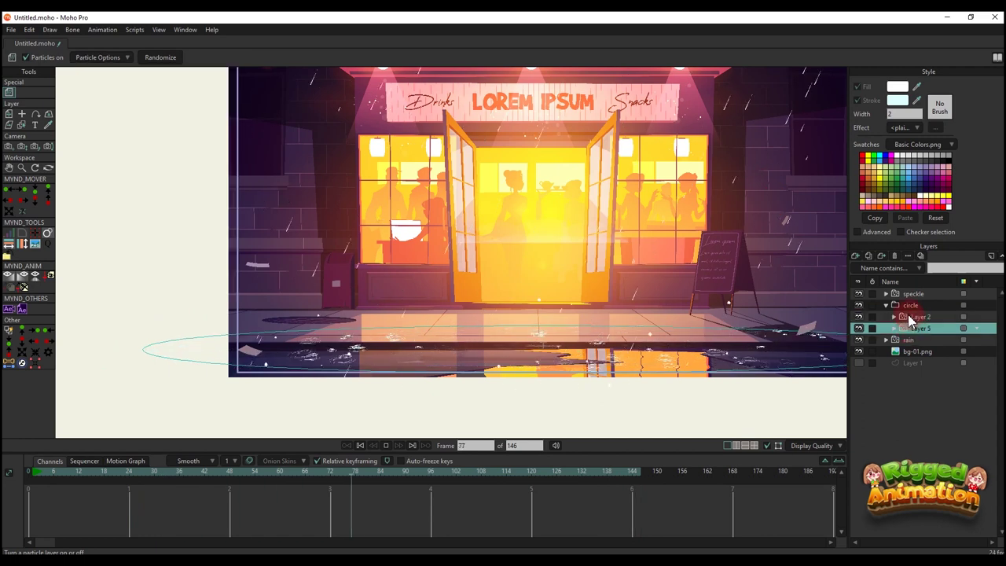
left_click(98, 57)
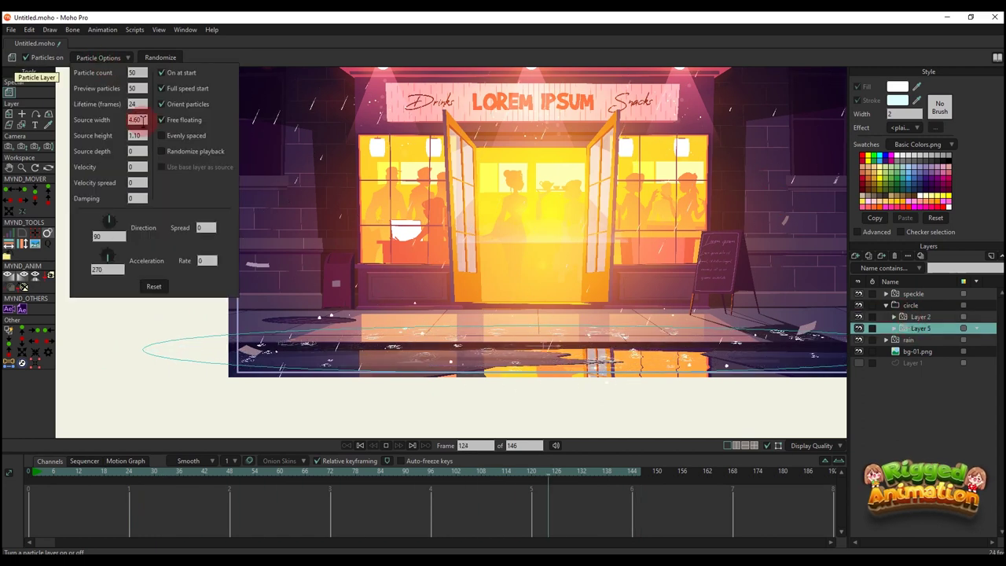
left_click(138, 135)
scroll(143, 134, "down", 3)
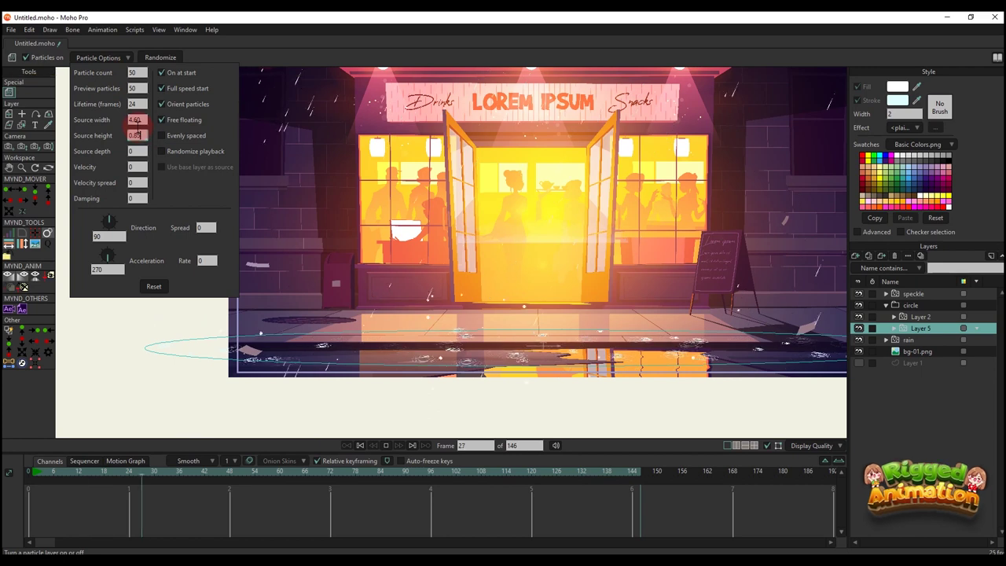
Step: Collapse the circle group, move it down to Y -0.168 at frame 0, and preview the animation
left_click(925, 307)
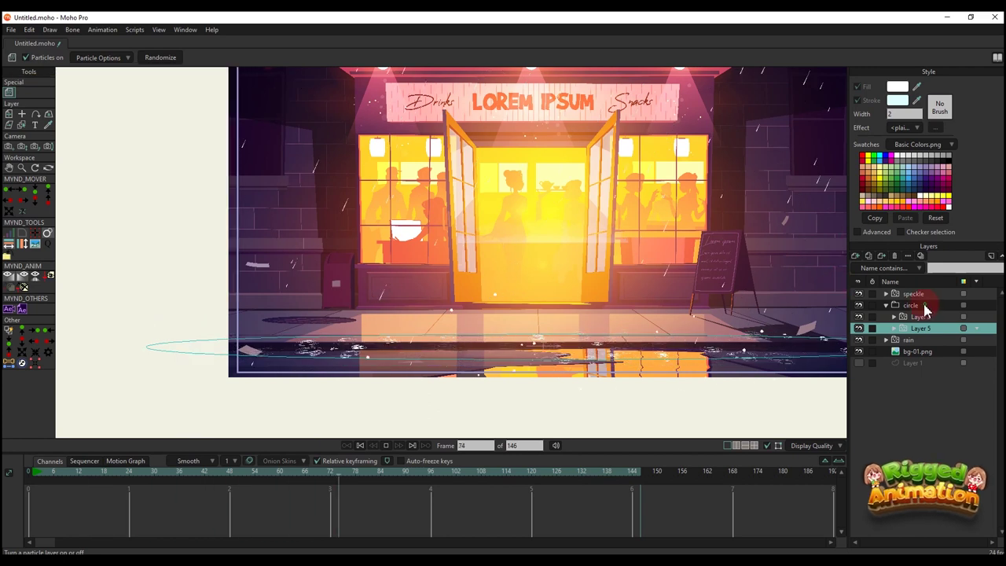
left_click(925, 307)
left_click(887, 305)
left_click(41, 473)
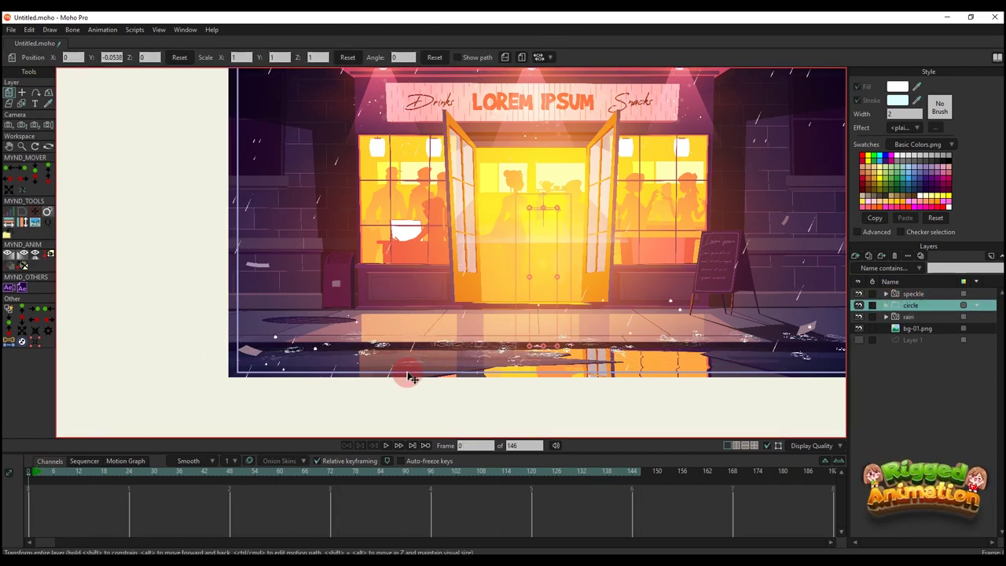
scroll(542, 319, "up", 4)
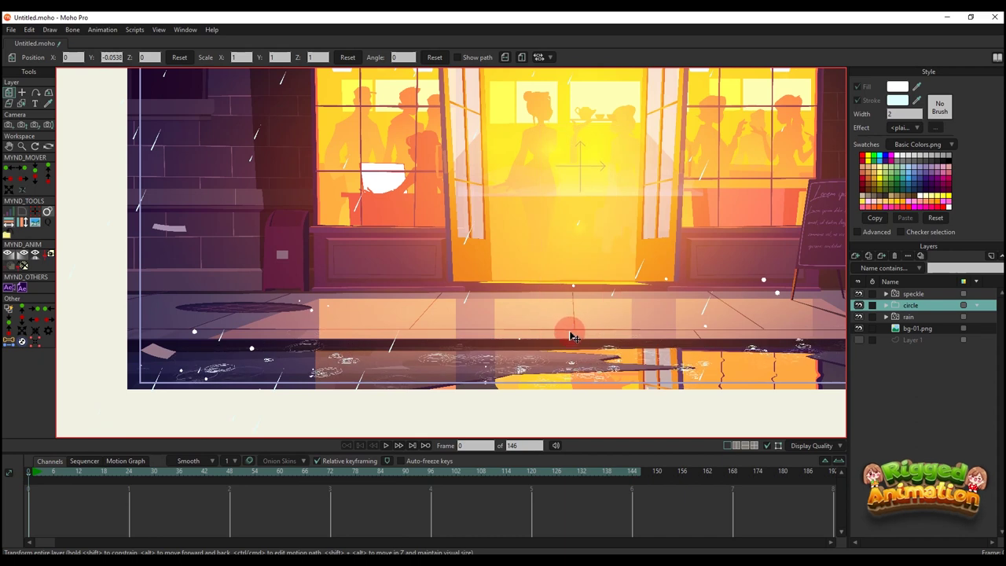
scroll(575, 345, "down", 5)
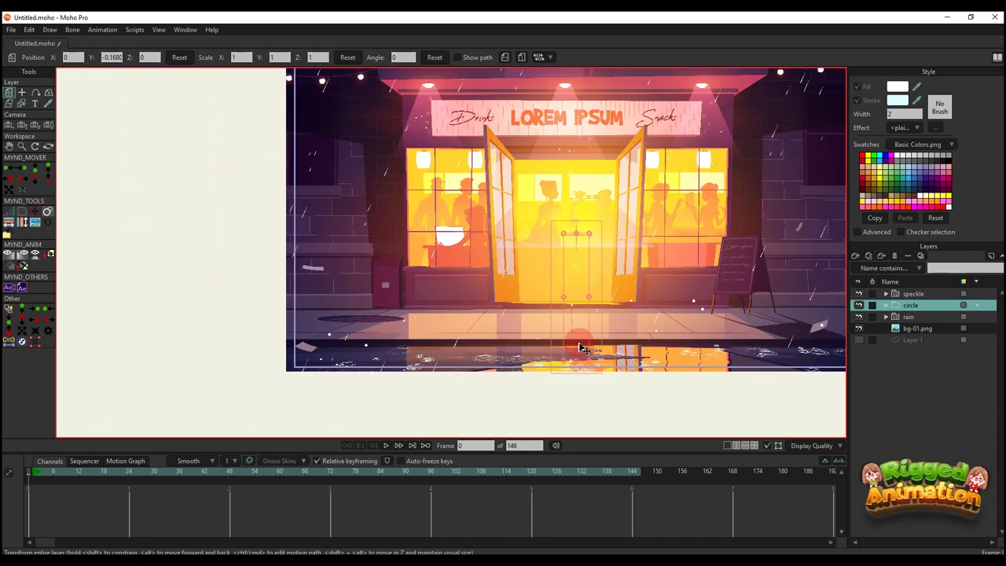
left_click_drag(578, 345, 528, 329)
key("space")
scroll(541, 320, "up", 2)
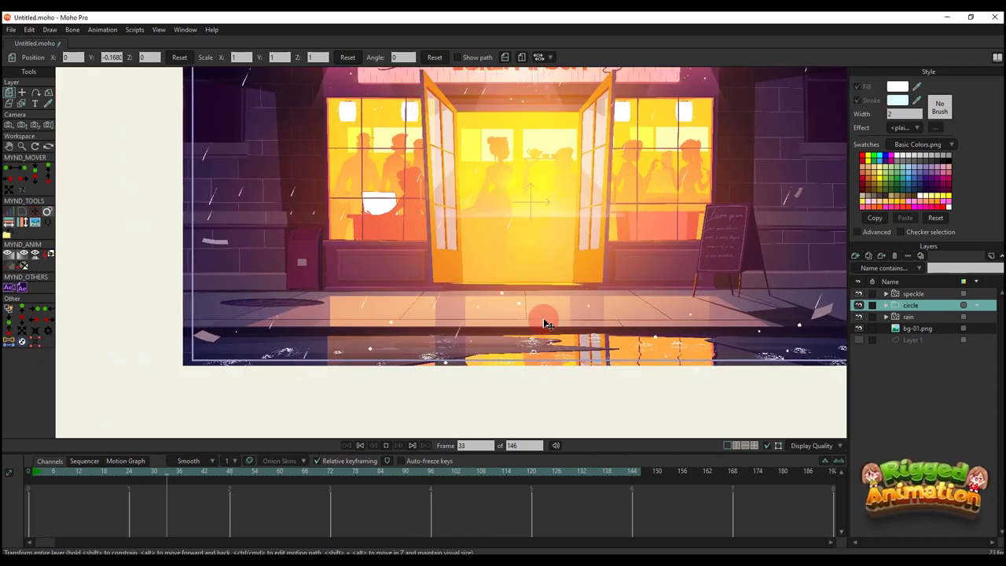
Step: Return to frame 0, lower the circle group slightly to Y -0.1814, and preview the animation again
left_click(36, 475)
scroll(527, 299, "up", 4)
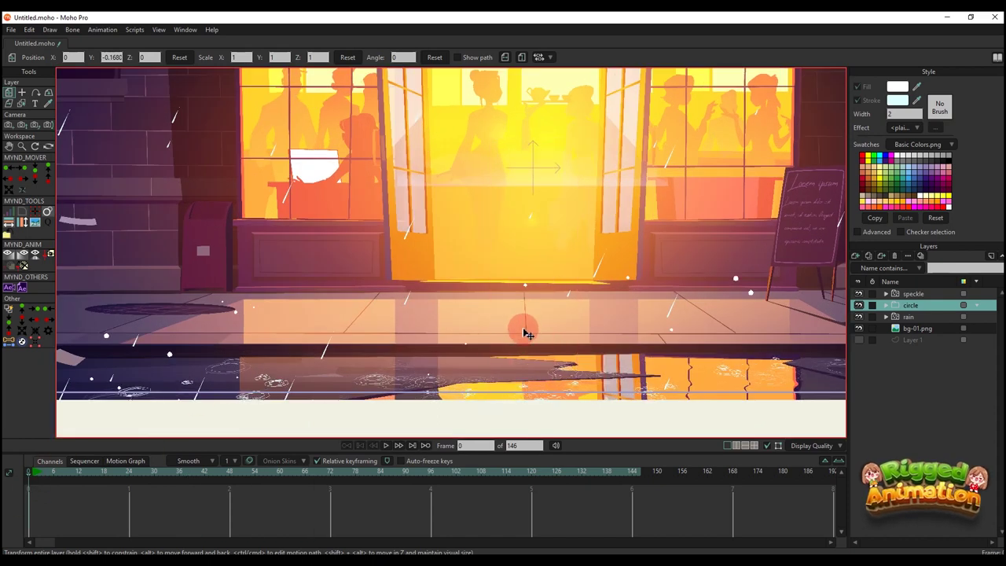
scroll(524, 332, "down", 3)
key("space")
scroll(589, 344, "up", 3)
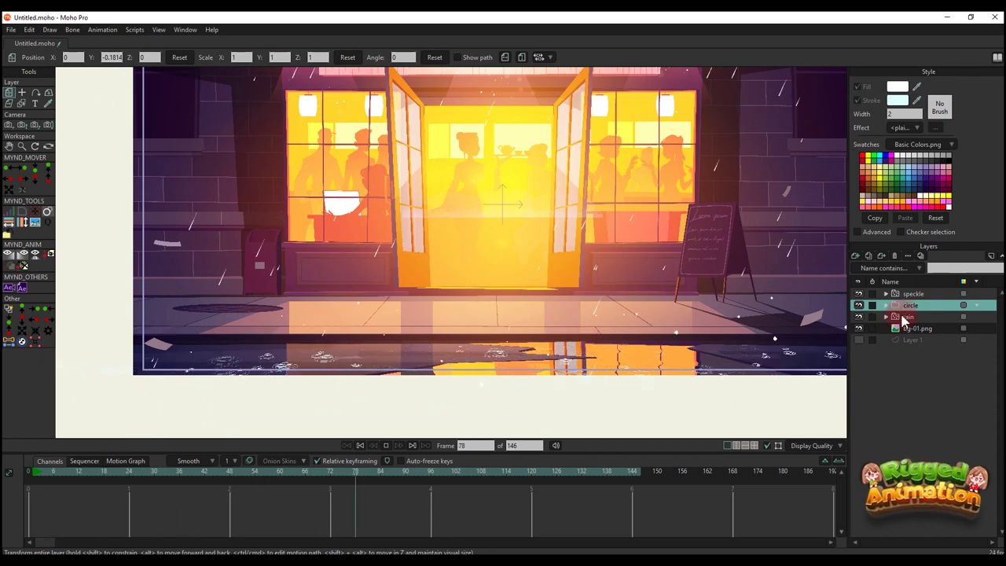
Step: Move the speckle layer down to Y -0.9332 at frame 0 and examine the white dot on its Layer 4
left_click(885, 294)
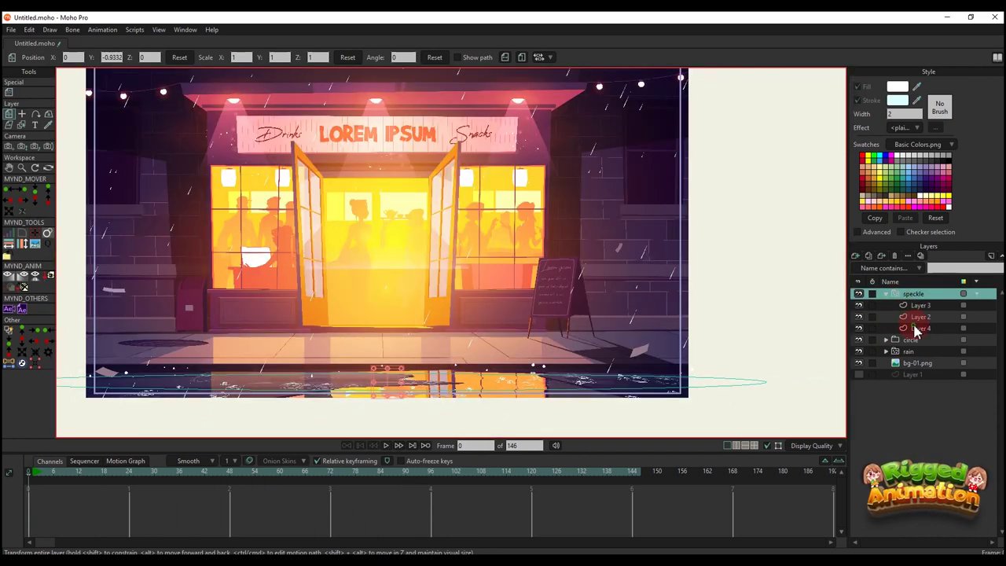
left_click(916, 329)
scroll(440, 330, "up", 10)
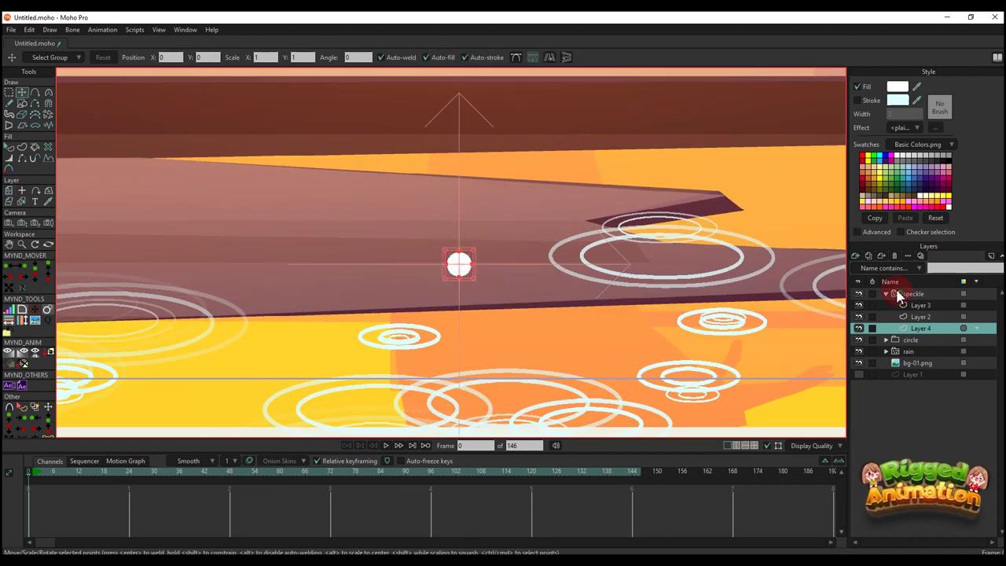
left_click(899, 295)
left_click(887, 295)
scroll(529, 221, "down", 6)
left_click_drag(528, 221, 514, 279)
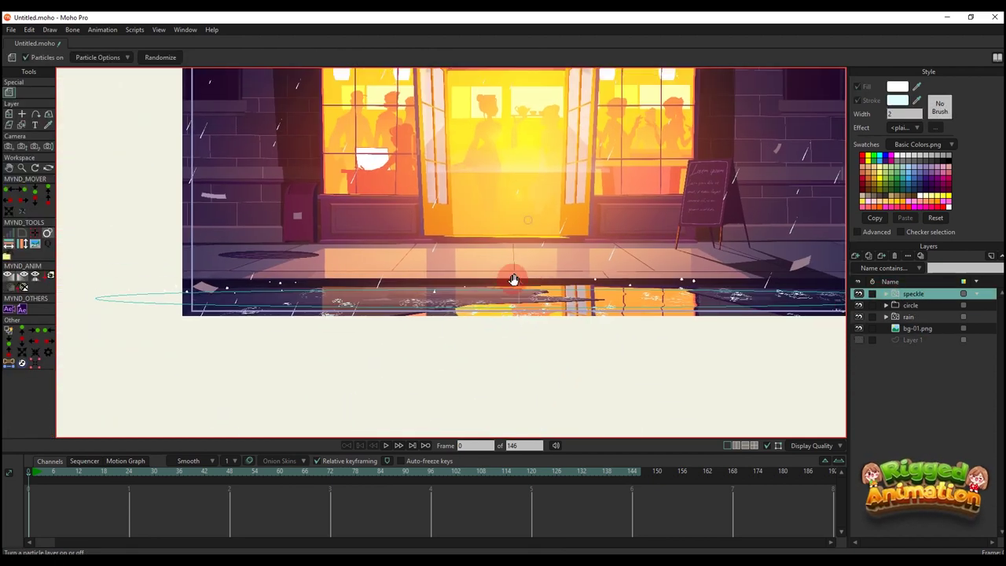
Step: Preview the rain, ripples and splashes with the whole background image in view
key("space")
scroll(611, 250, "down", 1)
scroll(580, 311, "up", 1)
left_click_drag(611, 250, 566, 330)
scroll(584, 298, "down", 1)
scroll(568, 327, "up", 1)
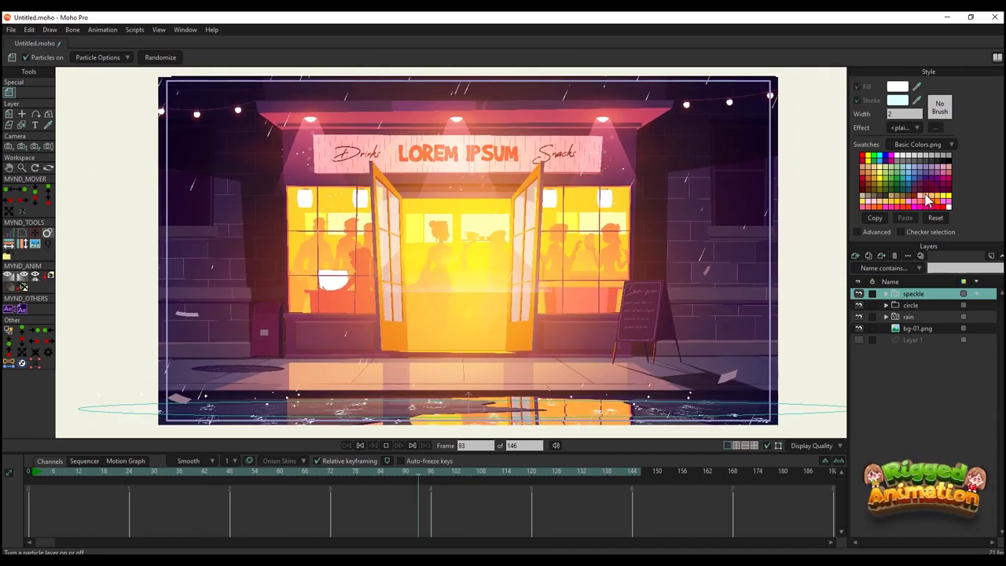
Step: Save the project as "rain" in the Rain folder
key("ctrl+s")
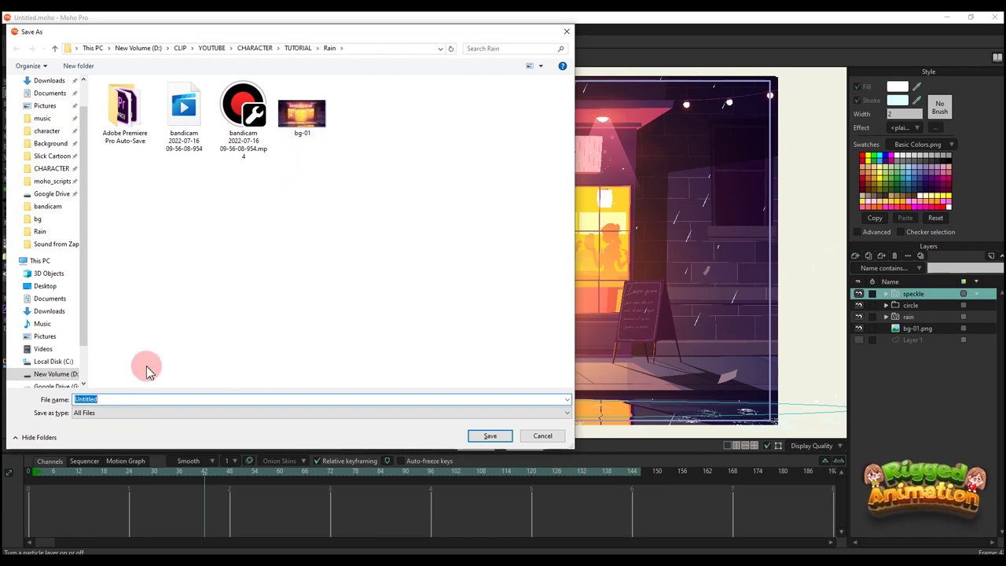
type("rain")
key("Return")
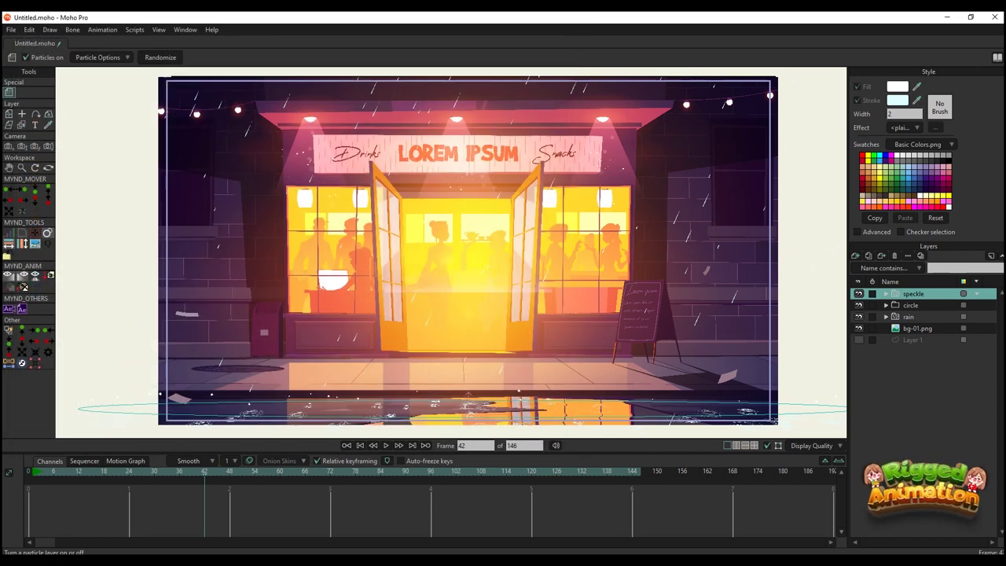
Step: Set the speckle layer's particle count and preview particles to 100, and preview the animation
left_click_drag(134, 474, 154, 473)
left_click(73, 60)
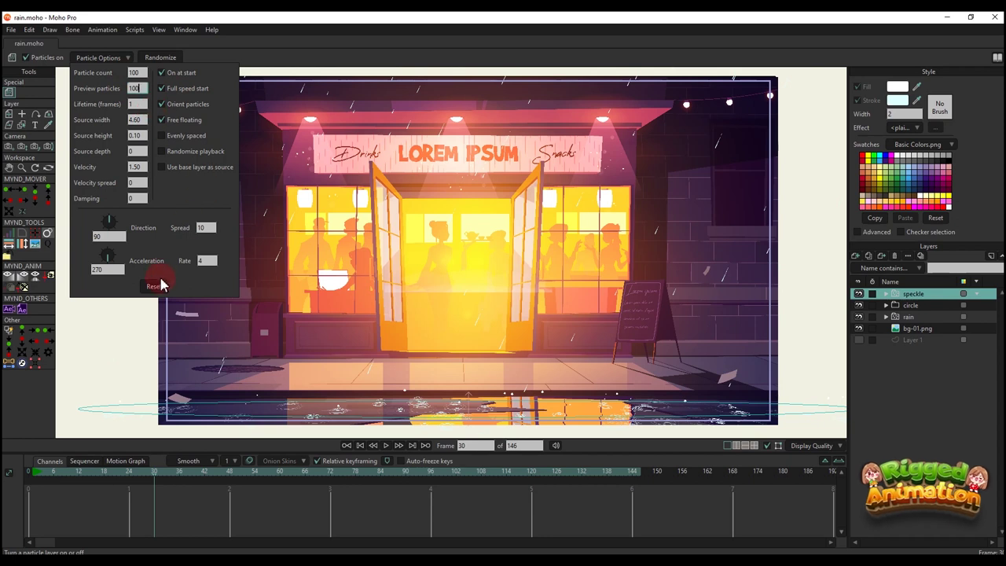
left_click(313, 52)
left_click_drag(43, 473, 33, 473)
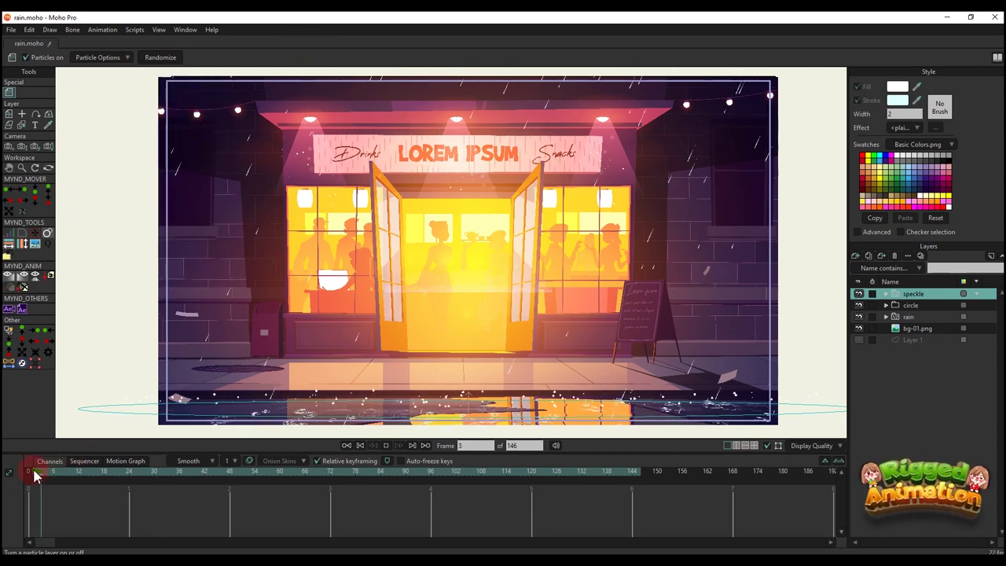
key("space")
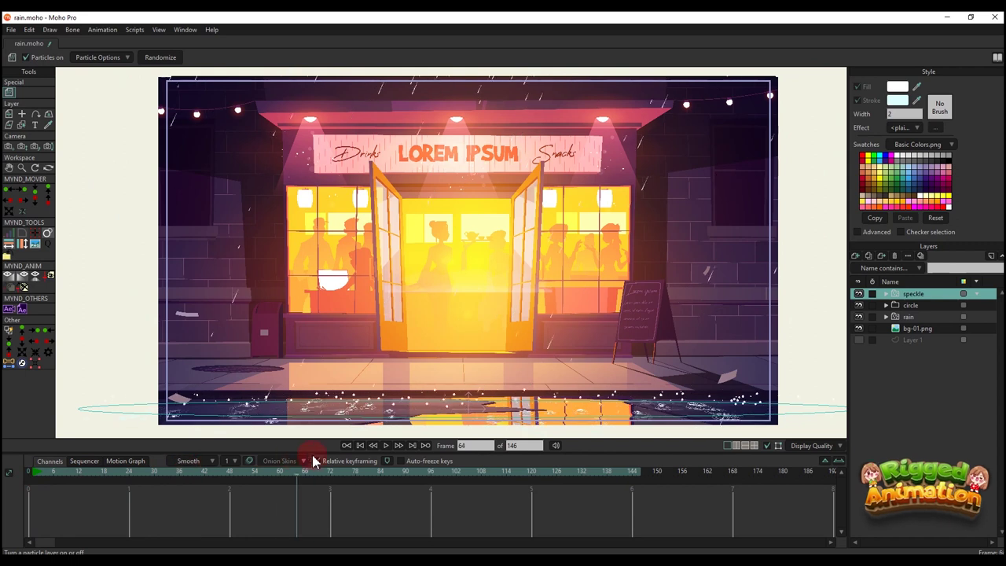
key("space")
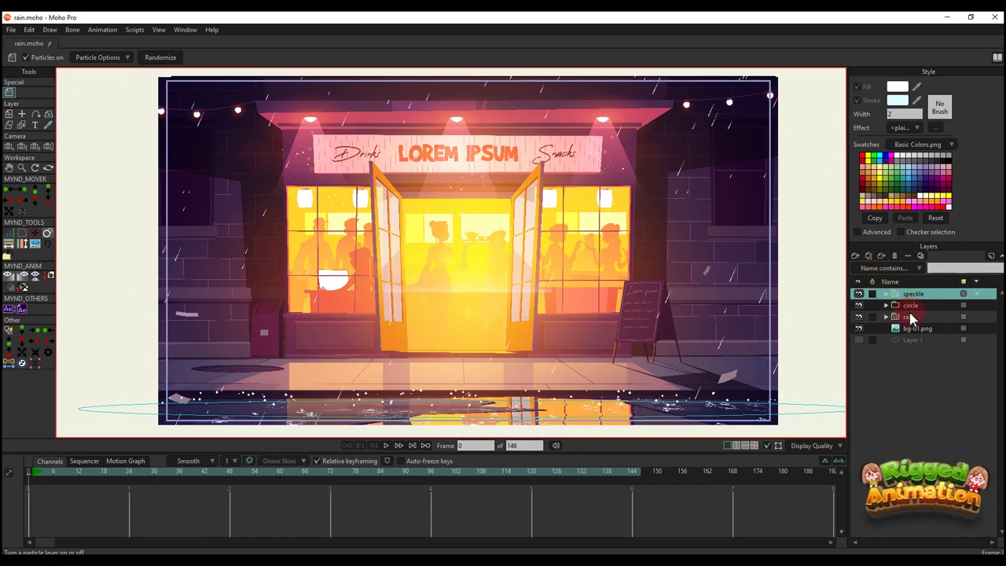
Step: Duplicate the rain layer as rain 2 at frame 0
left_click(911, 316)
left_click(868, 257)
double_click(907, 317)
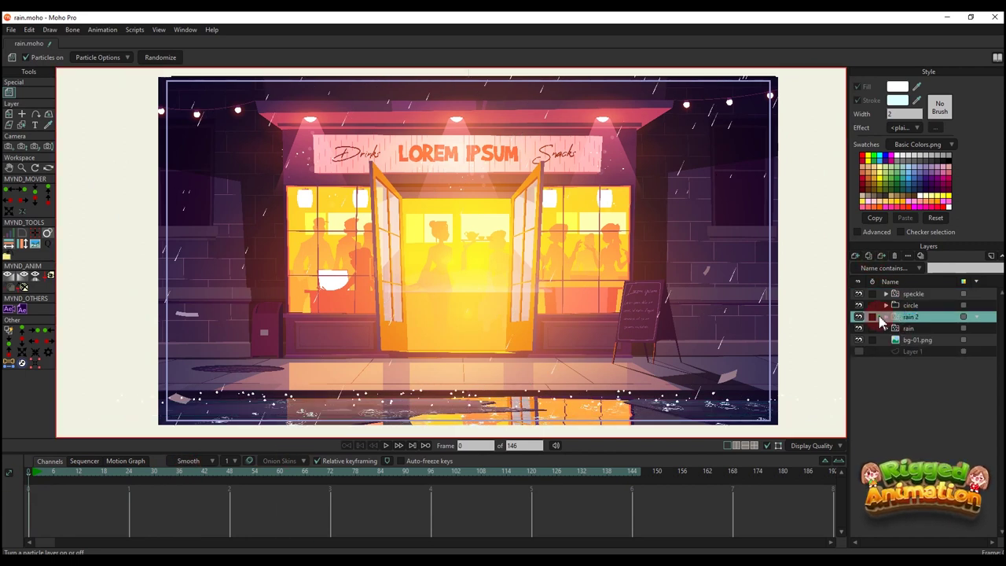
key("Return")
Step: Shift the rain 2 layer sideways to X 0.2173 with the Transform Layer tool and preview the denser rain
scroll(498, 126, "down", 2)
scroll(503, 129, "up", 1)
key("m")
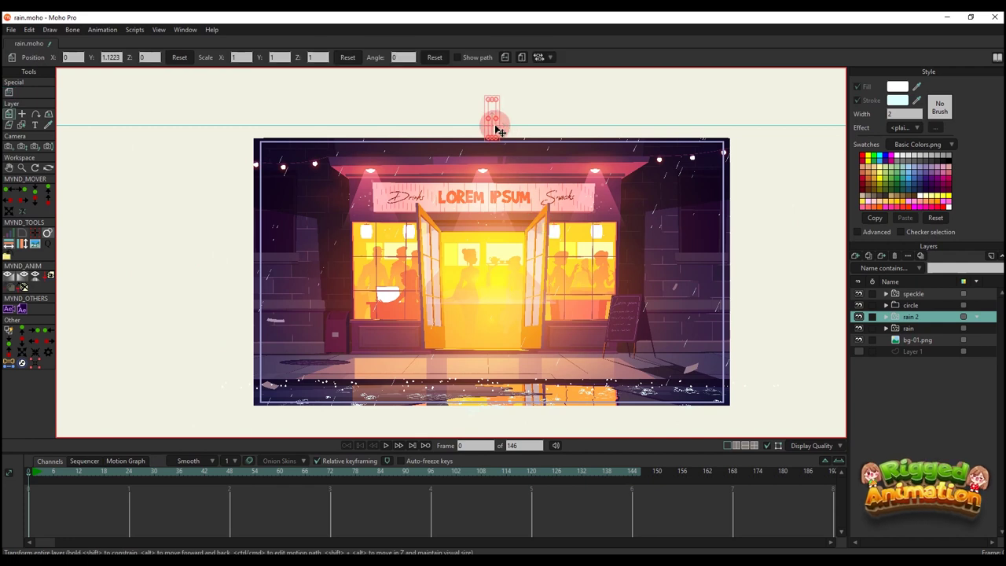
left_click_drag(495, 126, 528, 130)
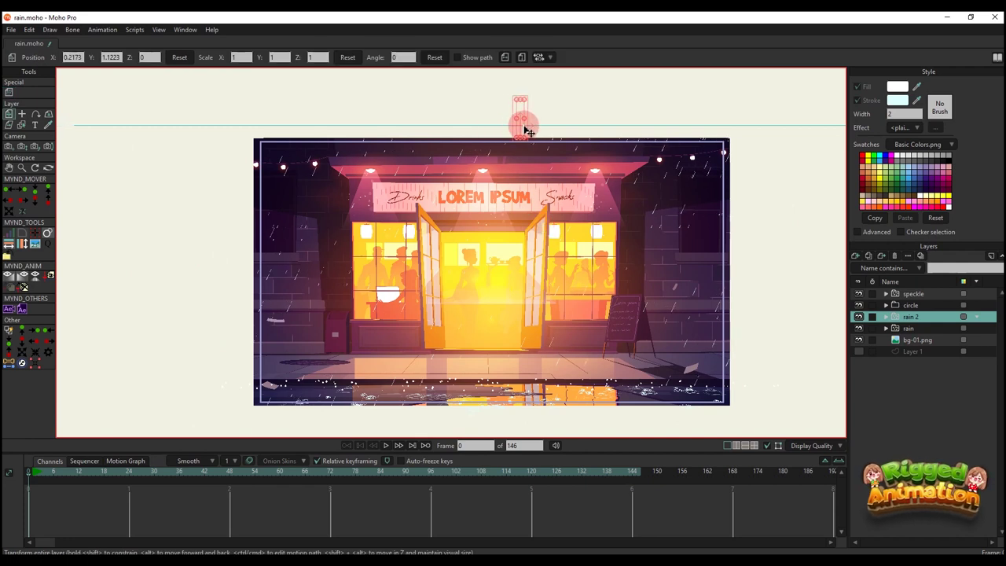
key("space")
scroll(395, 269, "up", 2)
scroll(396, 269, "down", 1)
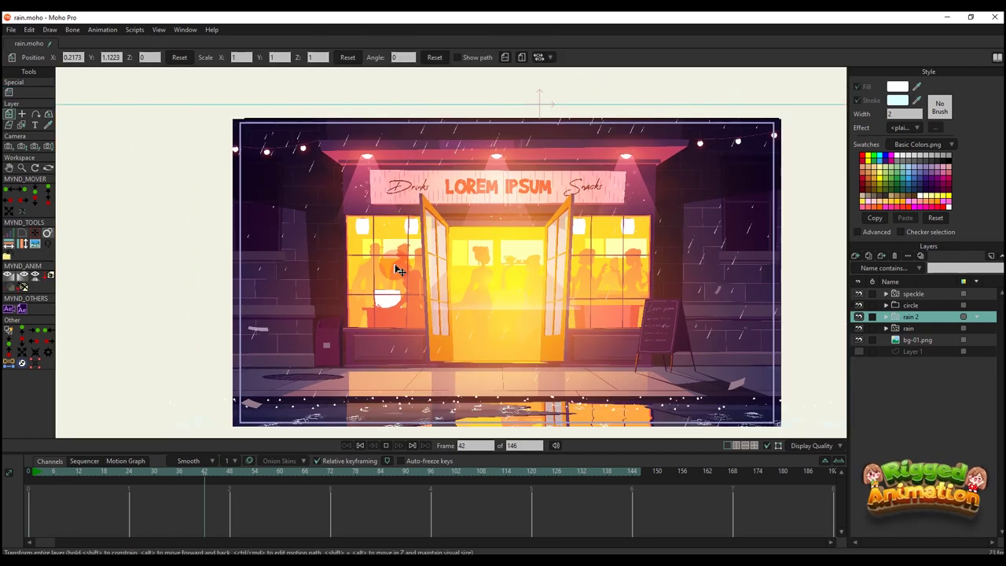
Step: At frame 0, move the rain 2 layer to X 0.2522, Y 1.2586 and preview the animation
left_click_drag(65, 473, 26, 471)
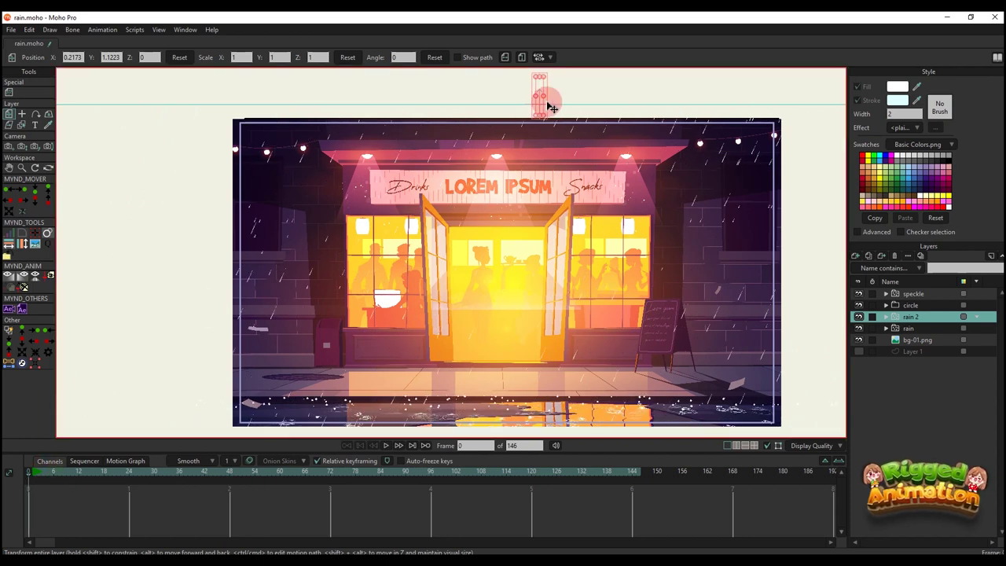
left_click_drag(548, 102, 551, 91)
key("space")
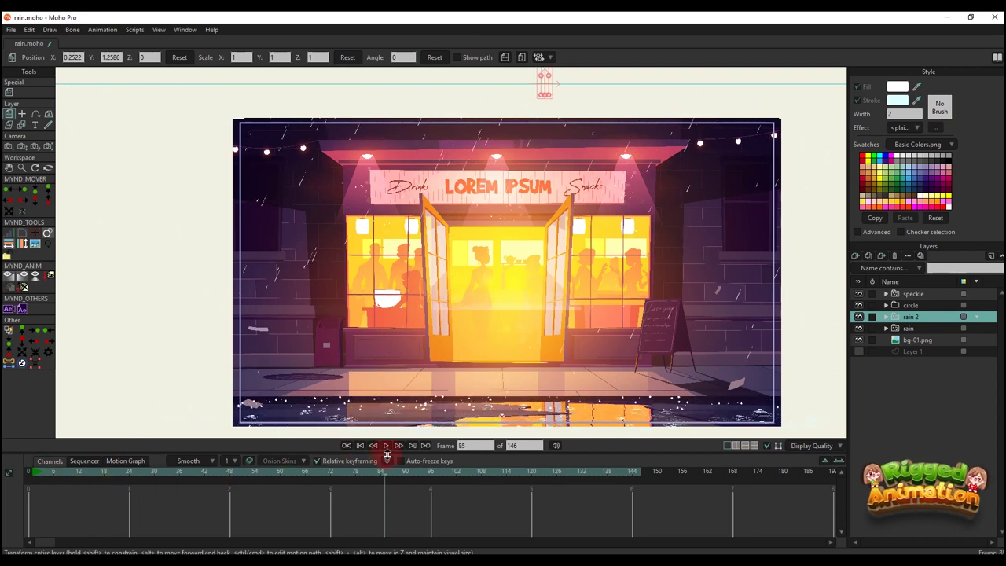
Step: Set the speckle layer's particle source height to 0.35 and check the wider splash spread in the playing animation
left_click(424, 445)
left_click(911, 294)
left_click(95, 58)
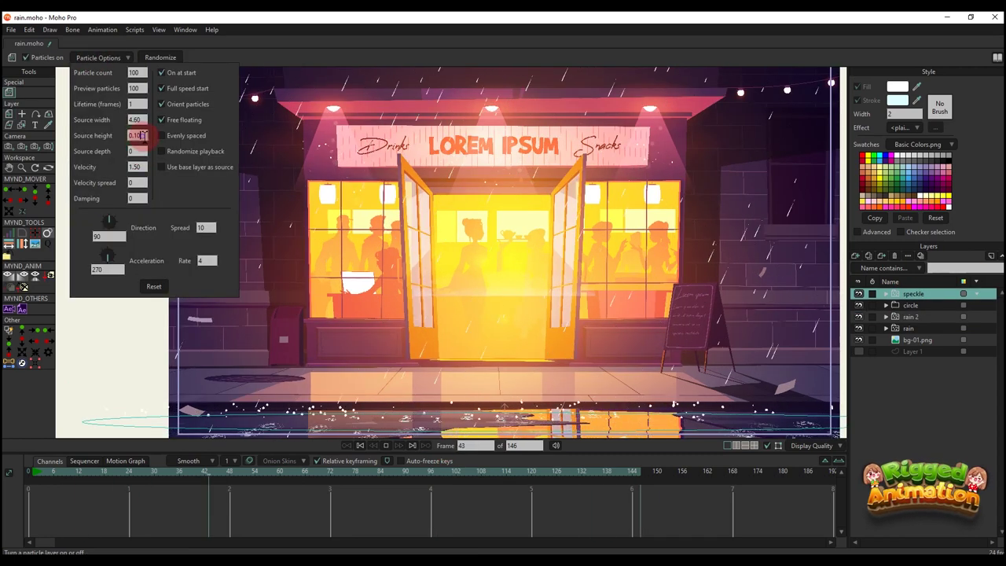
scroll(146, 136, "up", 5)
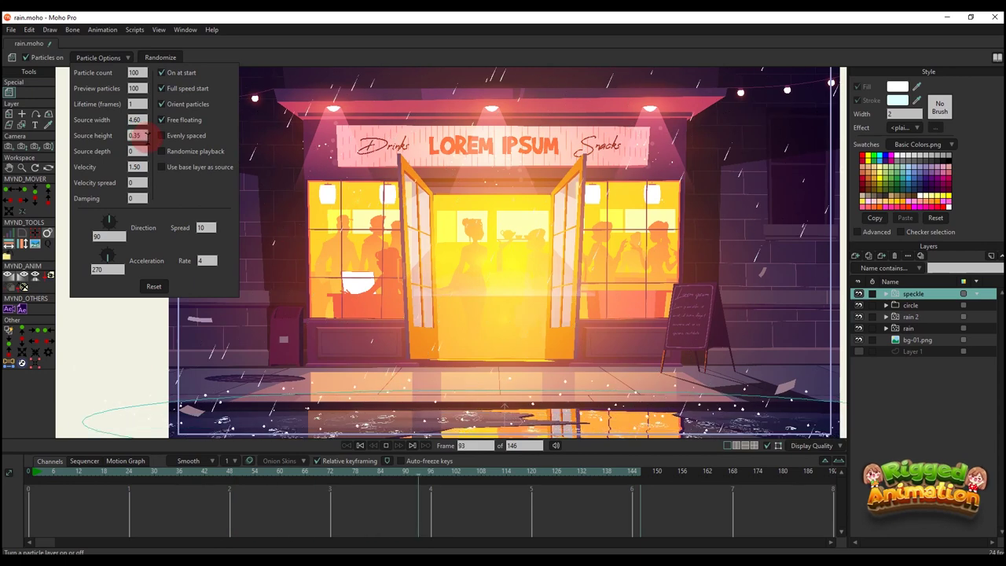
scroll(478, 294, "down", 3)
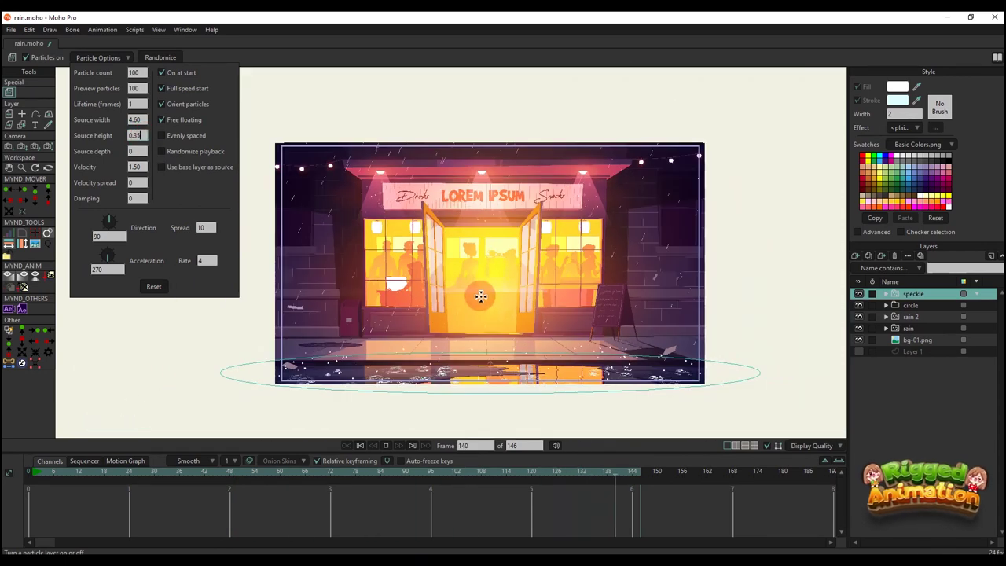
scroll(467, 296, "up", 2)
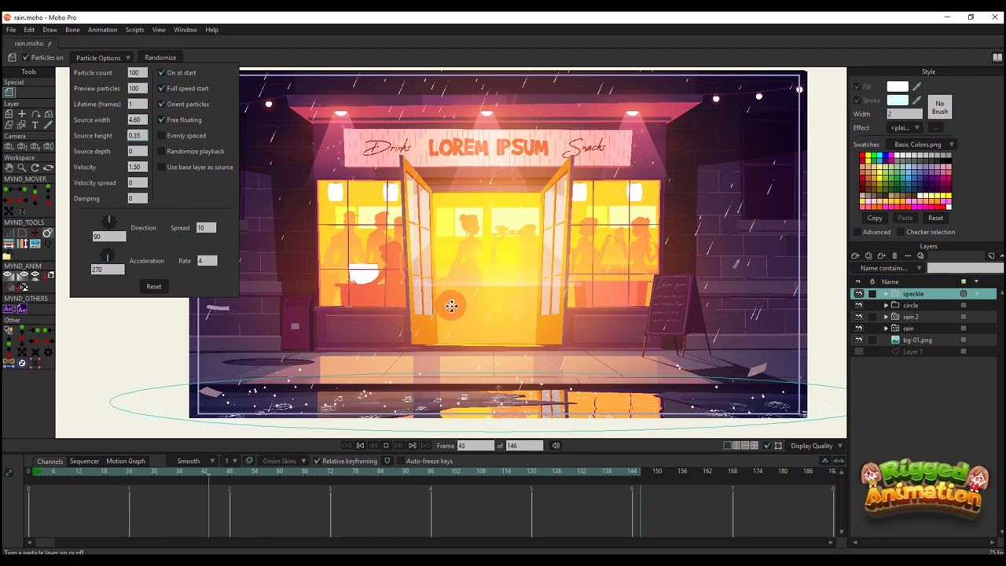
left_click(383, 49)
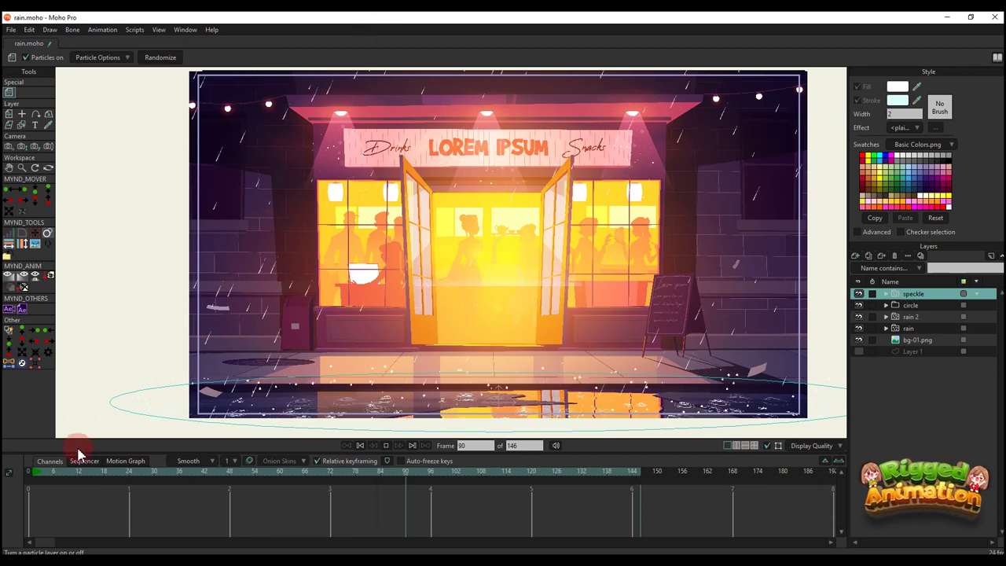
Step: At frame 0, move the speckle layer down to about Y -1.01 with the Transform Layer tool so the splashes sit on the street
scroll(487, 348, "up", 3)
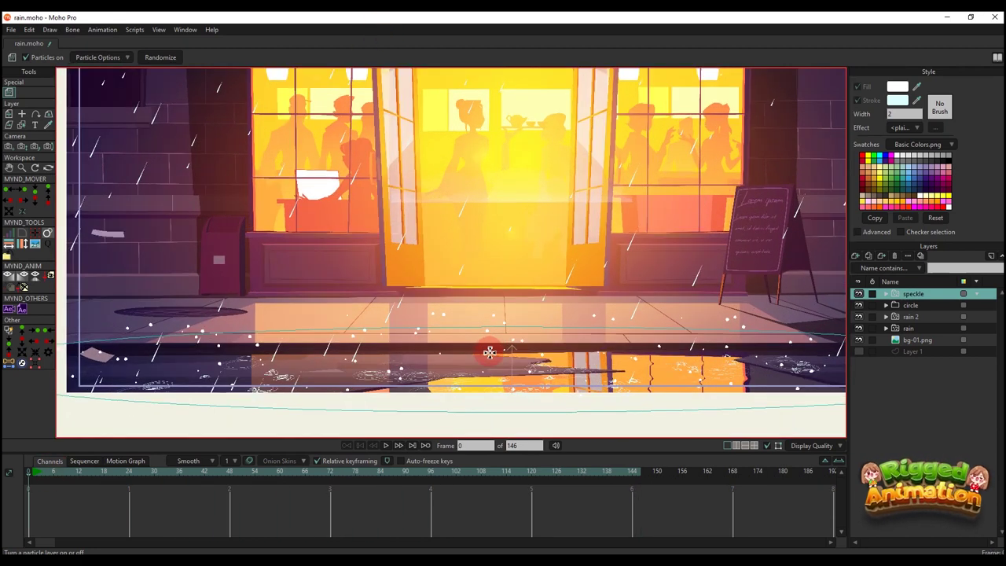
key("m")
left_click_drag(489, 352, 511, 387)
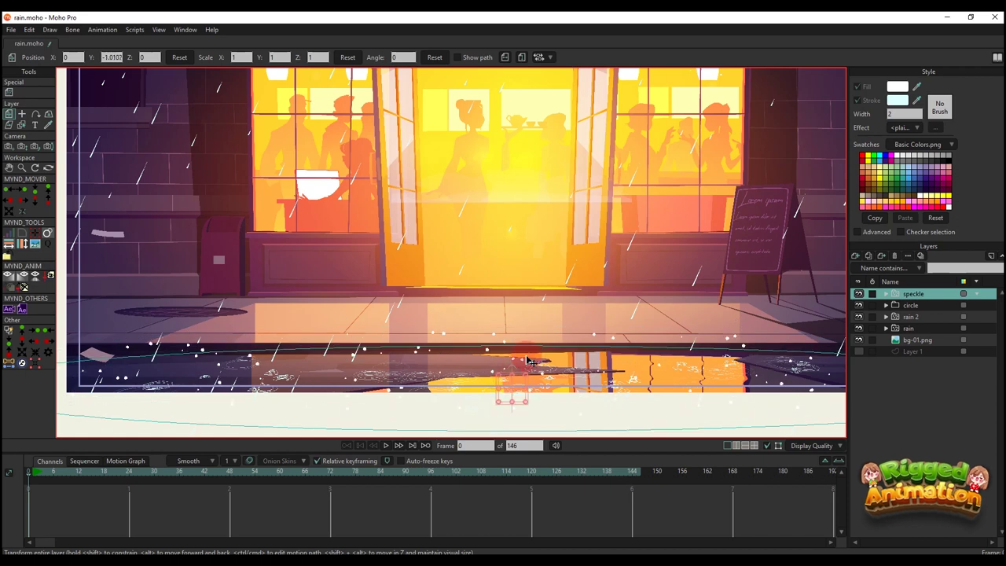
scroll(528, 361, "down", 3)
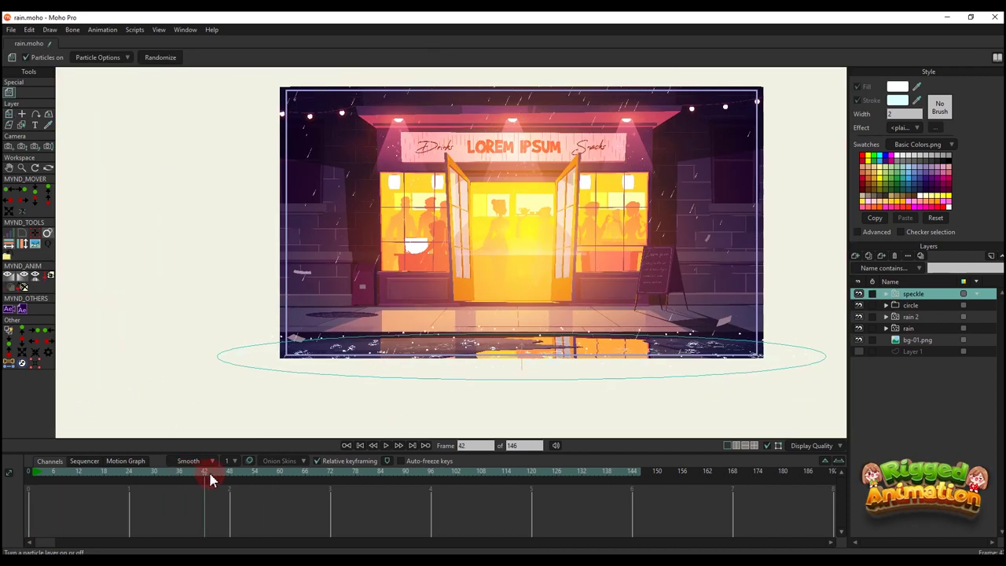
Step: Export frames 1 to 146 of the animation as the MP4 (H.264-AAC) video rain.mp4 in the project file's folder
left_click(11, 31)
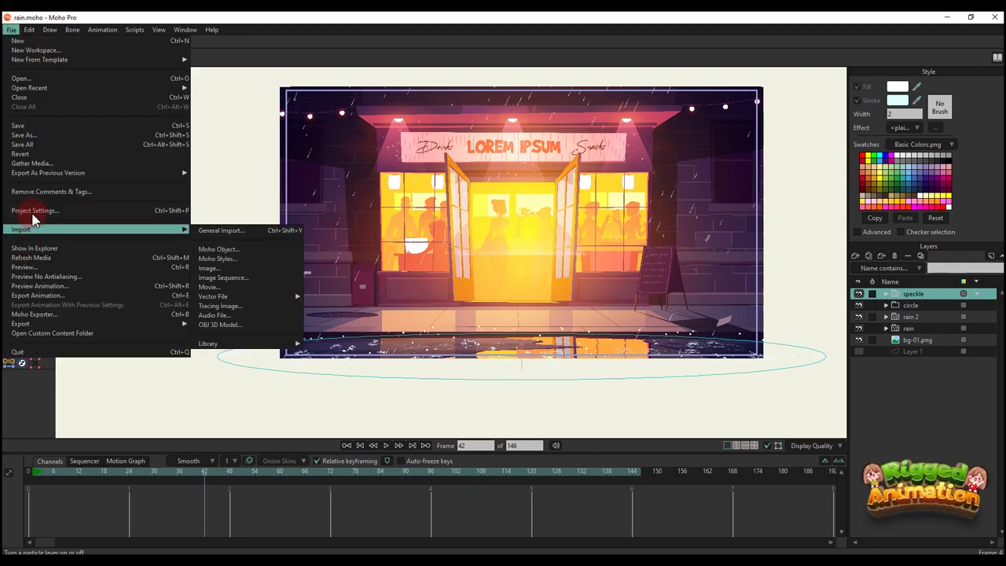
left_click(39, 295)
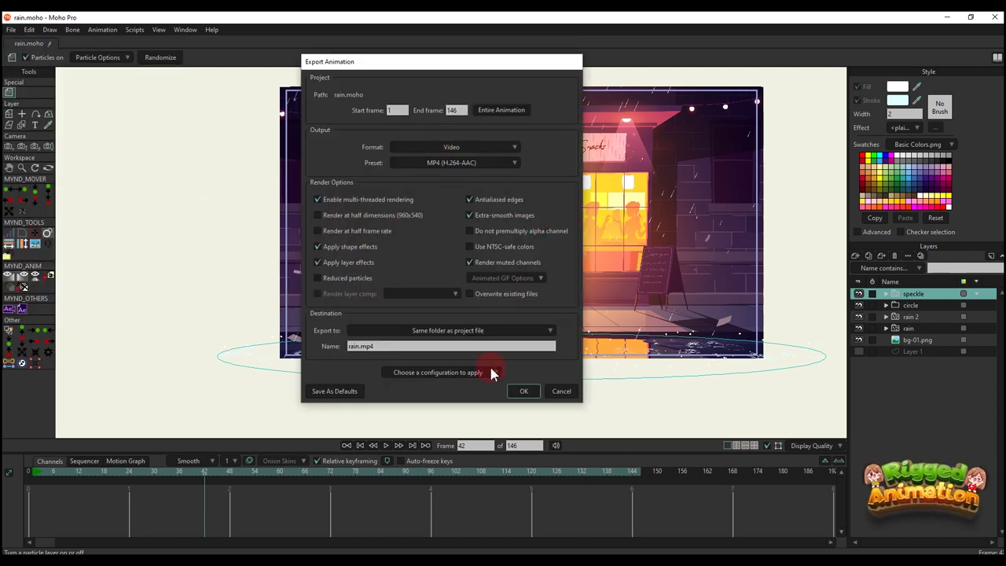
left_click(533, 397)
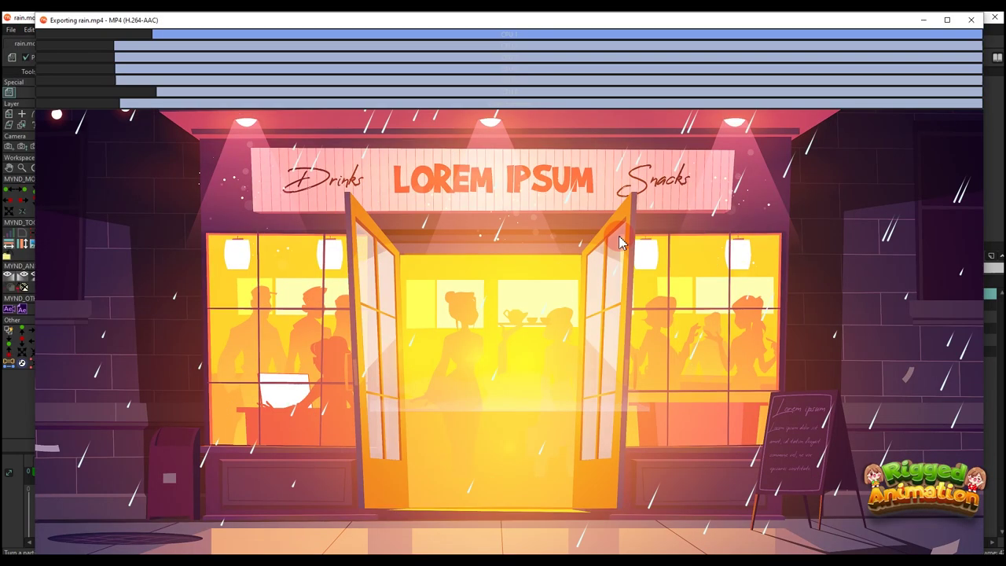